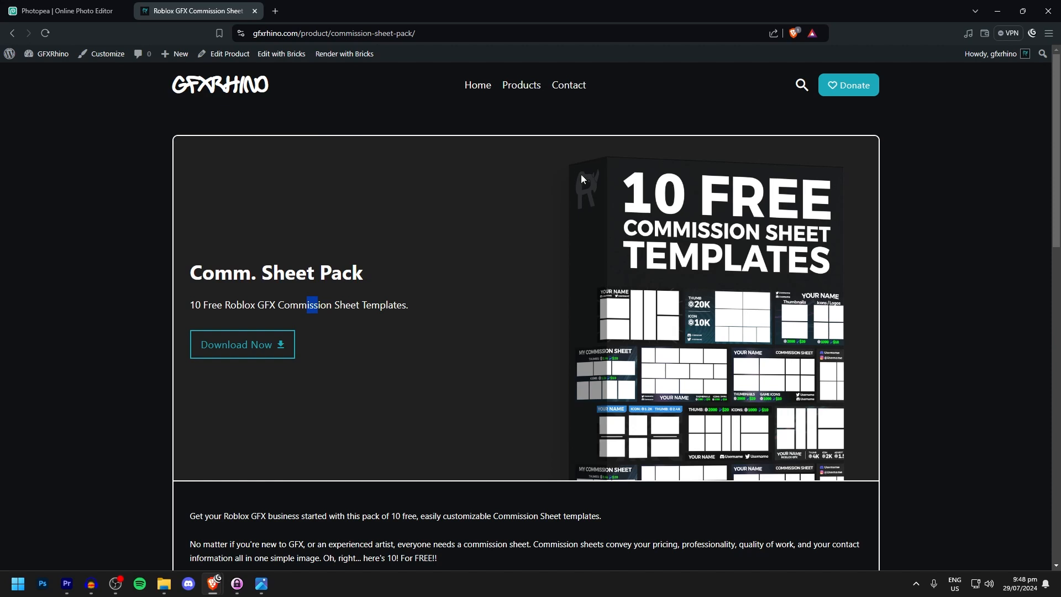
# Examine the Comm. Sheet Pack product page, including its description and the preview of the ten commission sheet templates
pyautogui.click(462, 270)
pyautogui.moveTo(264, 305); pyautogui.dragTo(359, 305)
pyautogui.click(382, 303)
pyautogui.moveTo(409, 306); pyautogui.dragTo(330, 298)
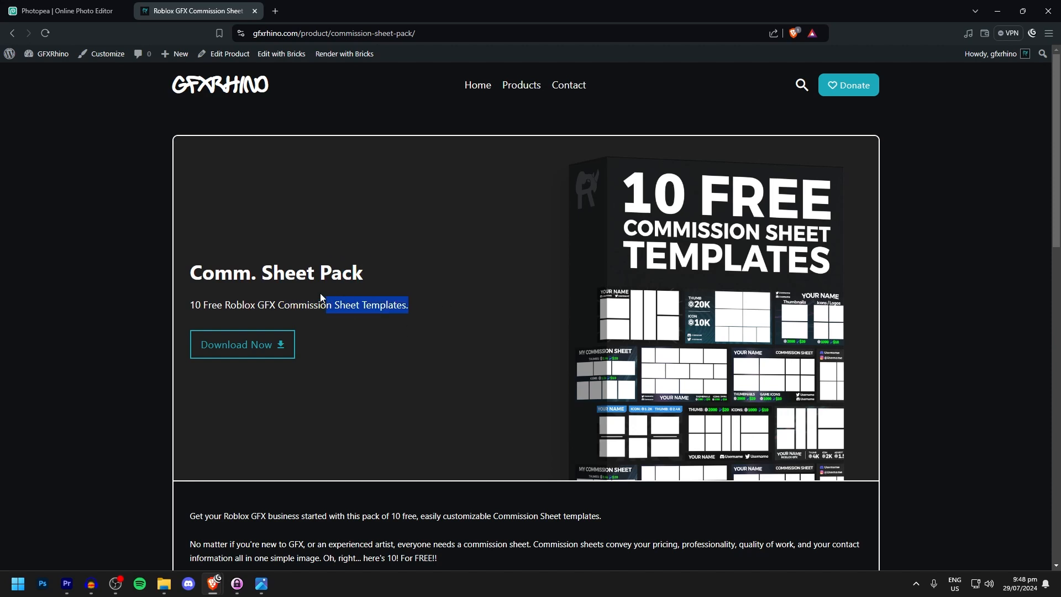
pyautogui.click(345, 293)
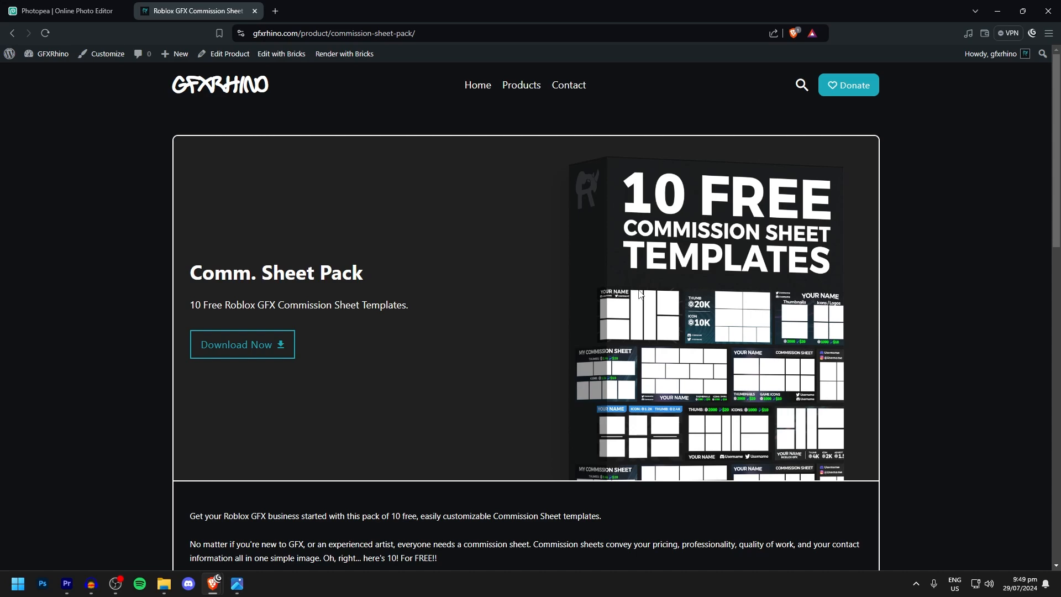
pyautogui.scroll(-3, 664, 276)
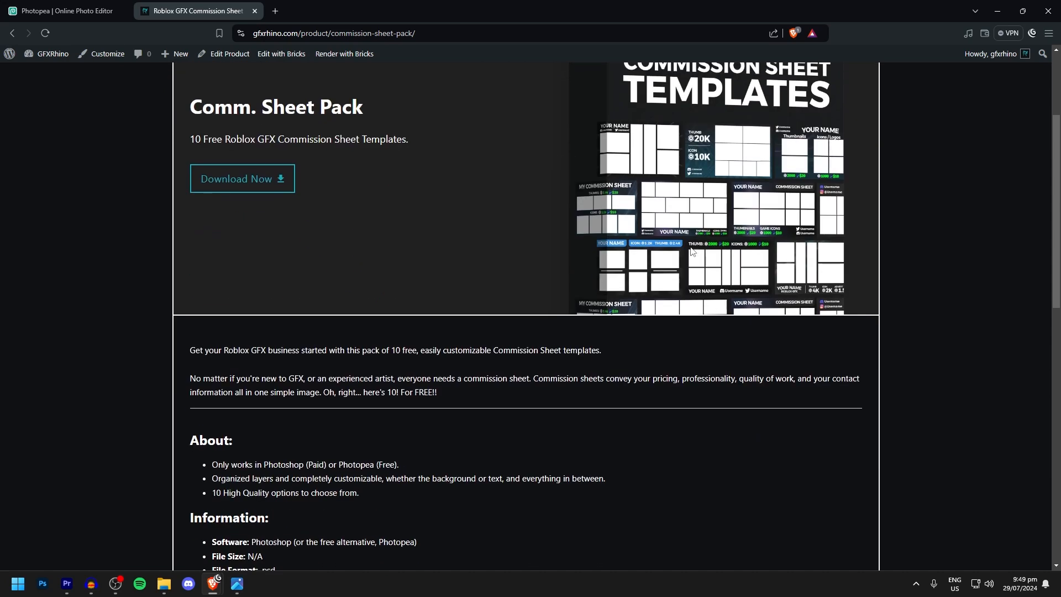
pyautogui.scroll(-1, 691, 266)
pyautogui.scroll(2, 694, 276)
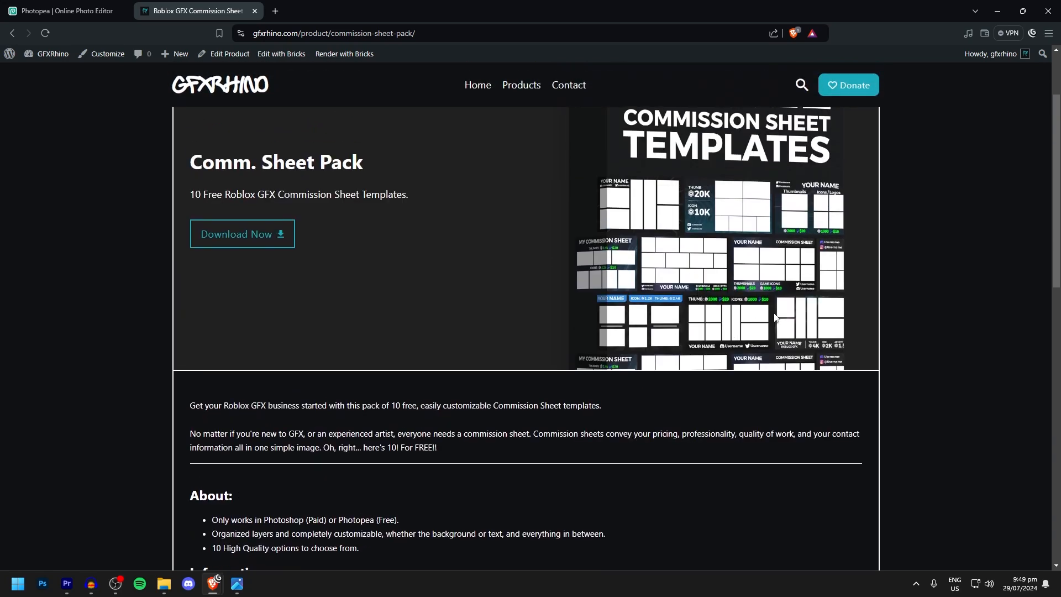
pyautogui.scroll(2, 774, 315)
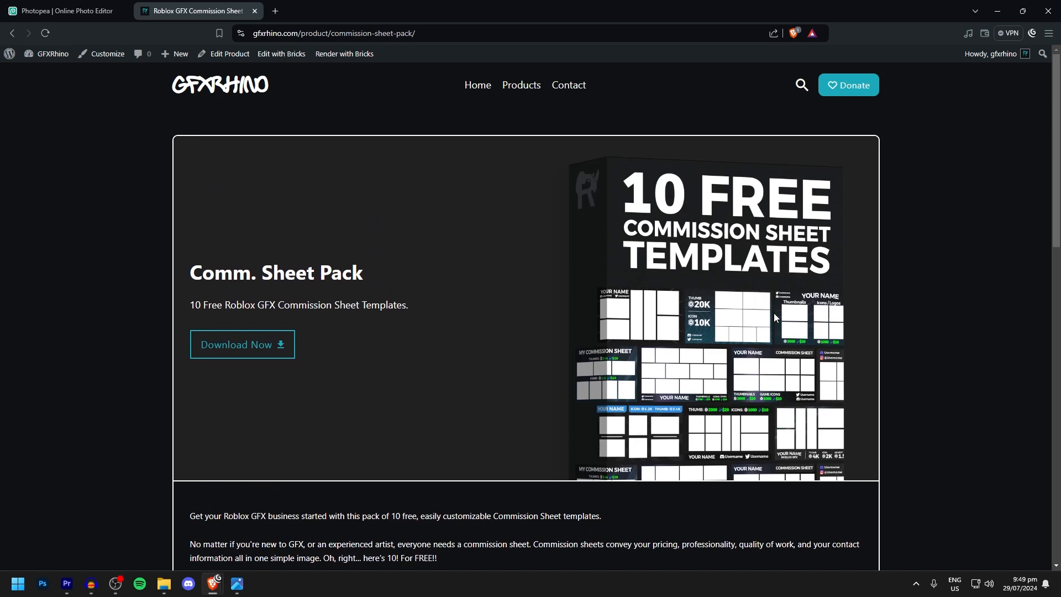
# Switch to the Photopea site at photopea.com
pyautogui.click(66, 11)
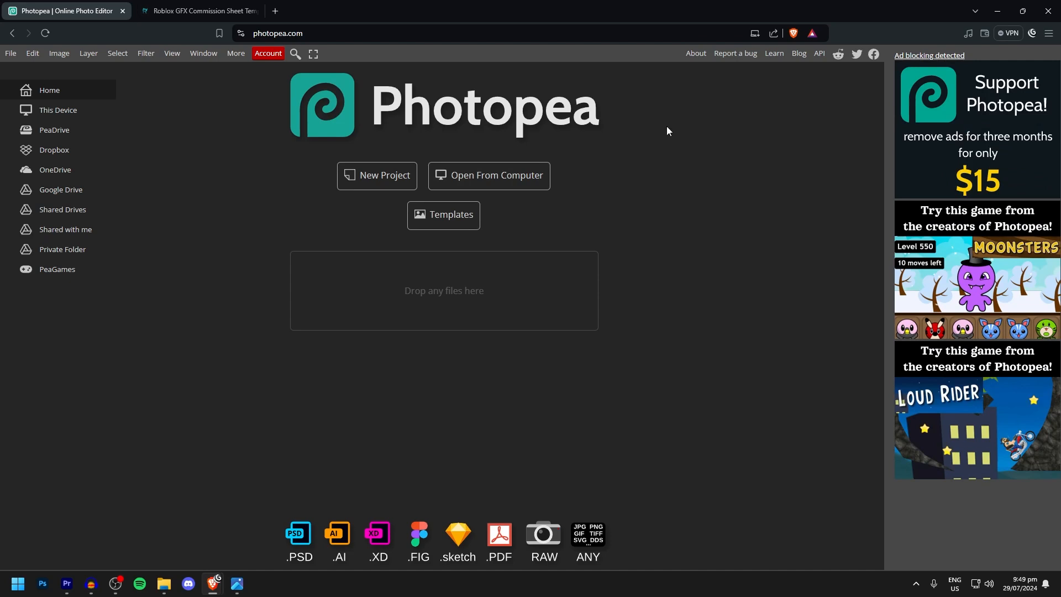
pyautogui.moveTo(307, 33); pyautogui.dragTo(204, 41)
pyautogui.click(400, 80)
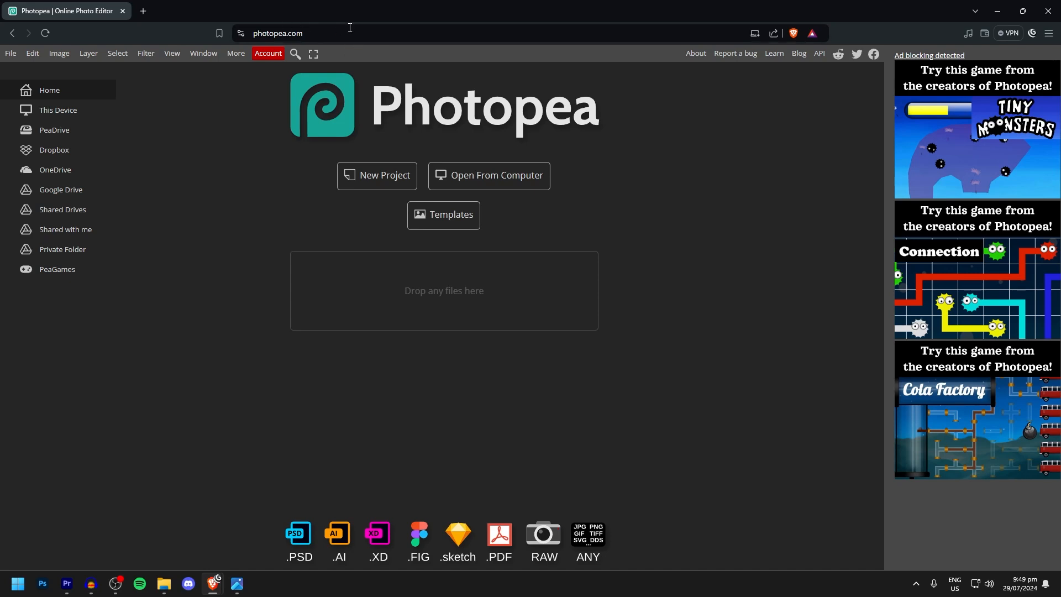
pyautogui.hotkey('ctrl', 'l')
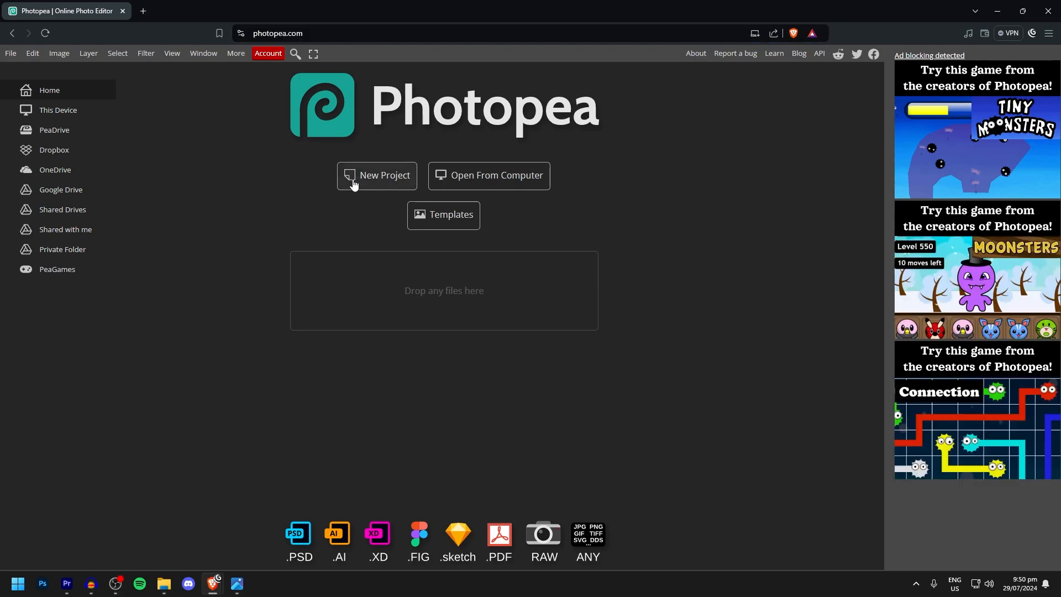
# Create a new project 1920 pixels wide and 1080 pixels high at 72 DPI with a white background
pyautogui.click(353, 177)
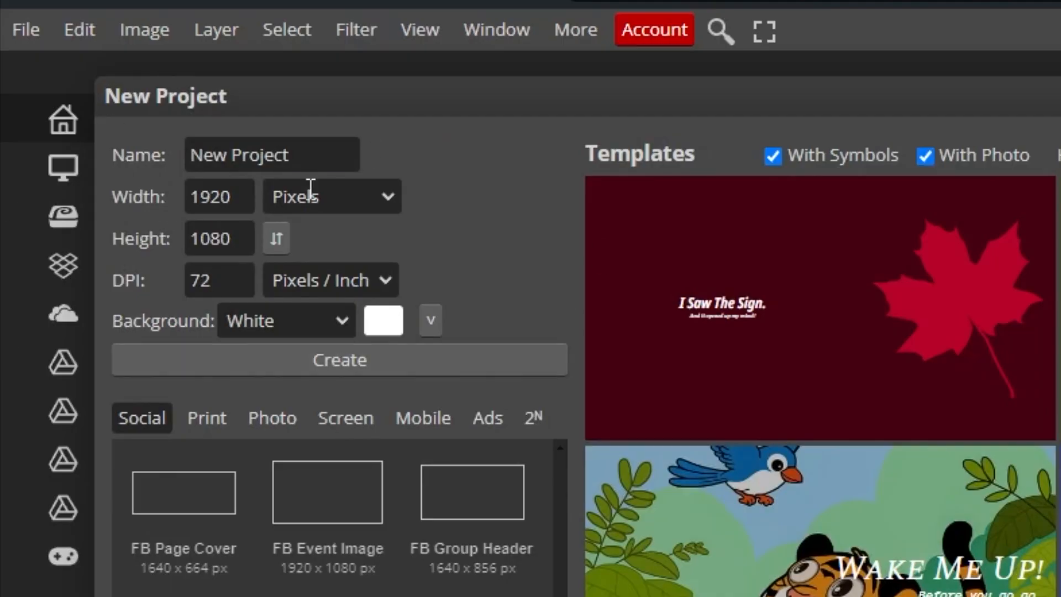
pyautogui.click(251, 196)
pyautogui.doubleClick(207, 198)
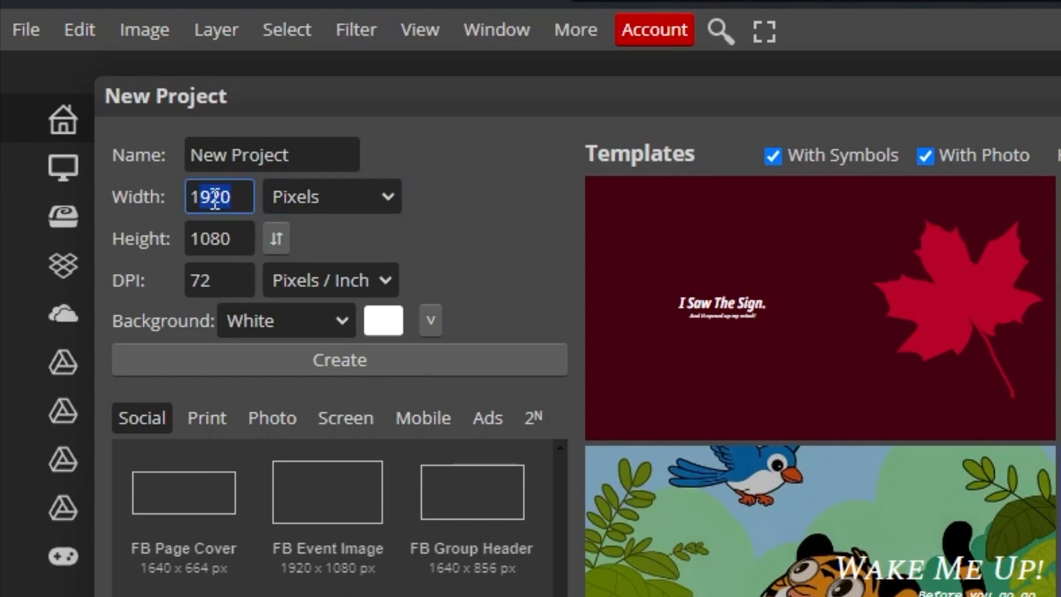
pyautogui.doubleClick(210, 238)
pyautogui.click(414, 228)
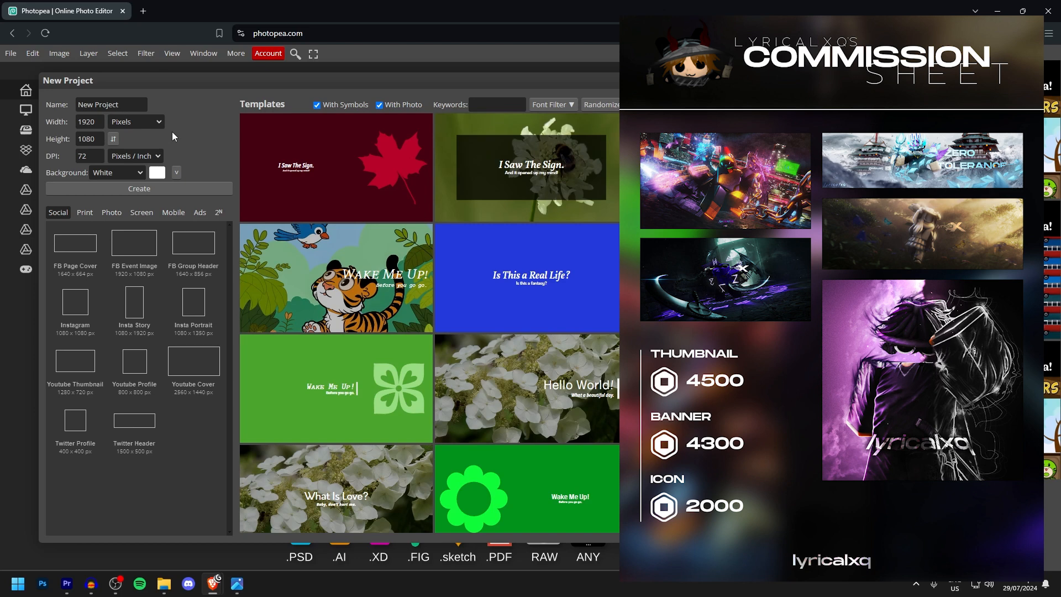
pyautogui.doubleClick(92, 122)
pyautogui.doubleClick(92, 139)
pyautogui.click(208, 131)
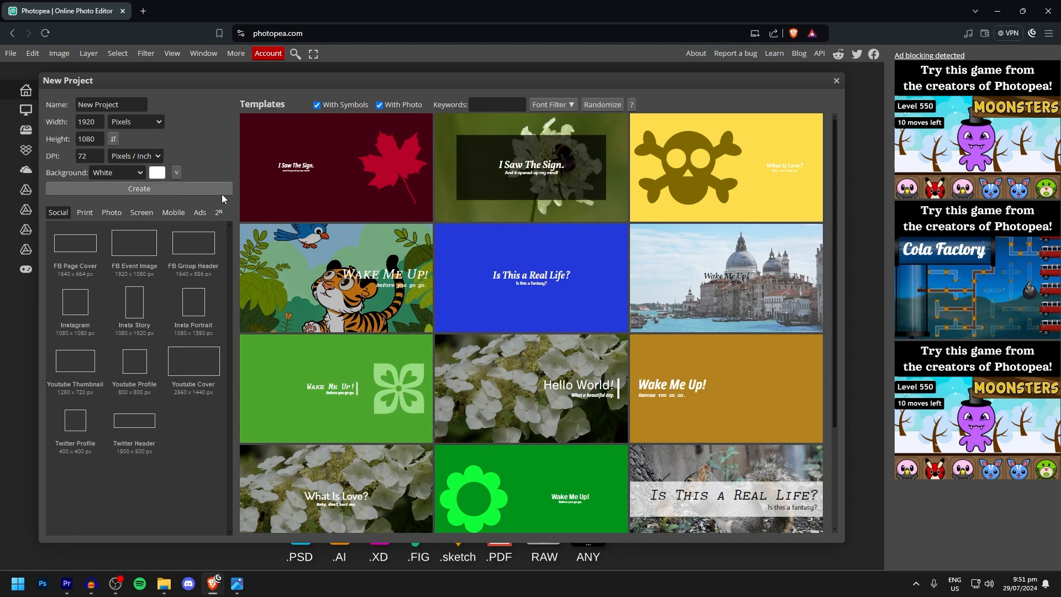
pyautogui.click(147, 195)
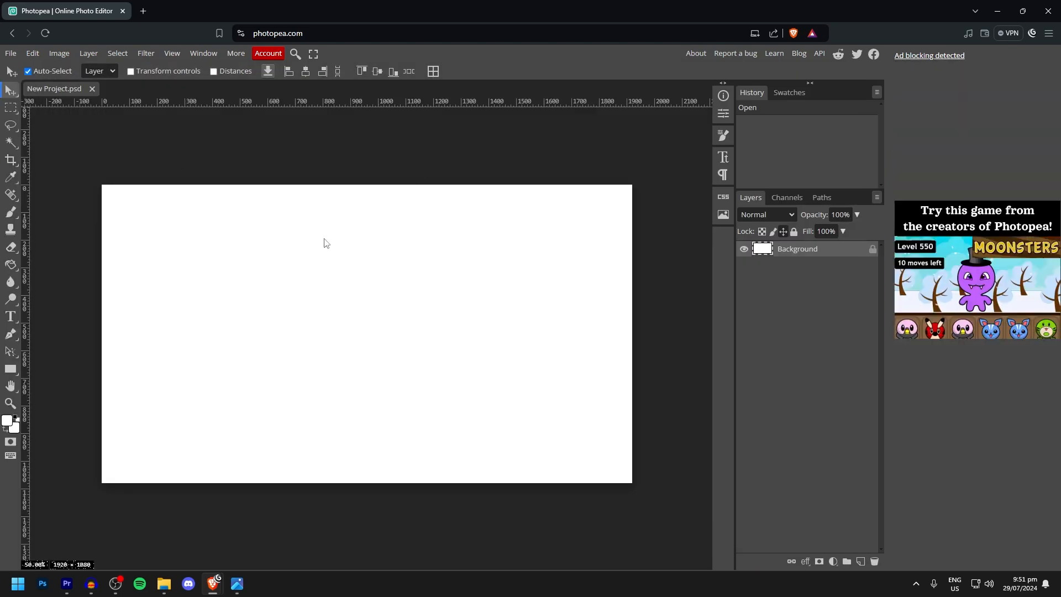
# Add an empty layer and delete the white Background layer, keeping only one transparent layer
pyautogui.click(861, 563)
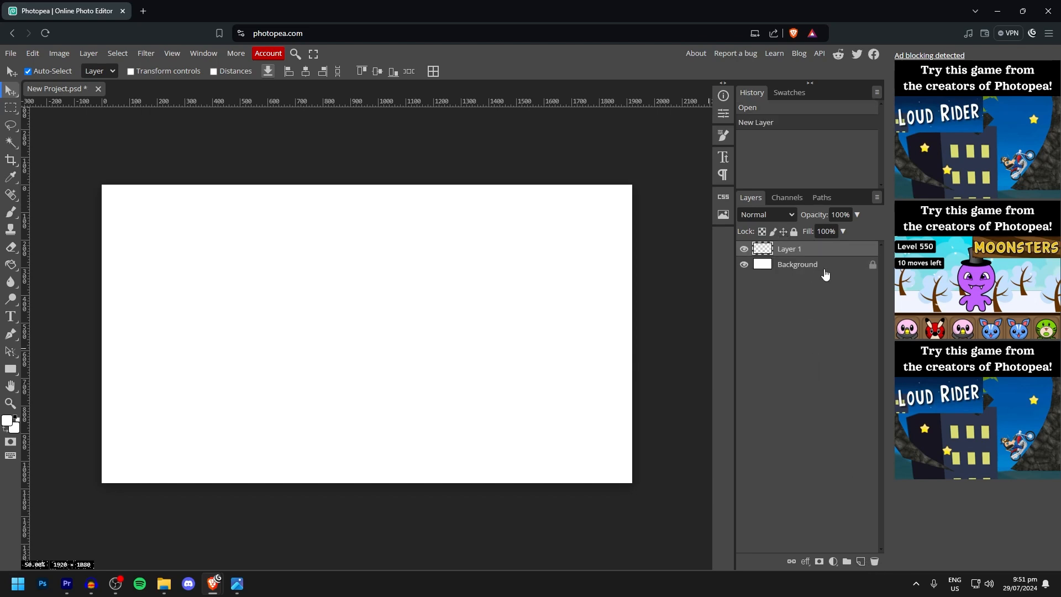
pyautogui.click(808, 268)
pyautogui.press('Delete')
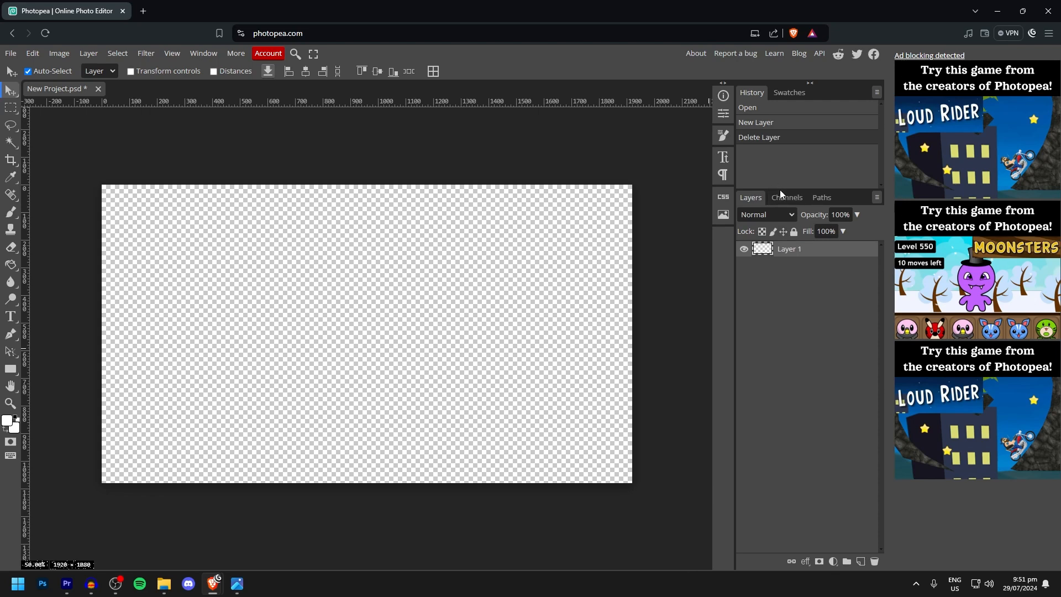
pyautogui.click(860, 562)
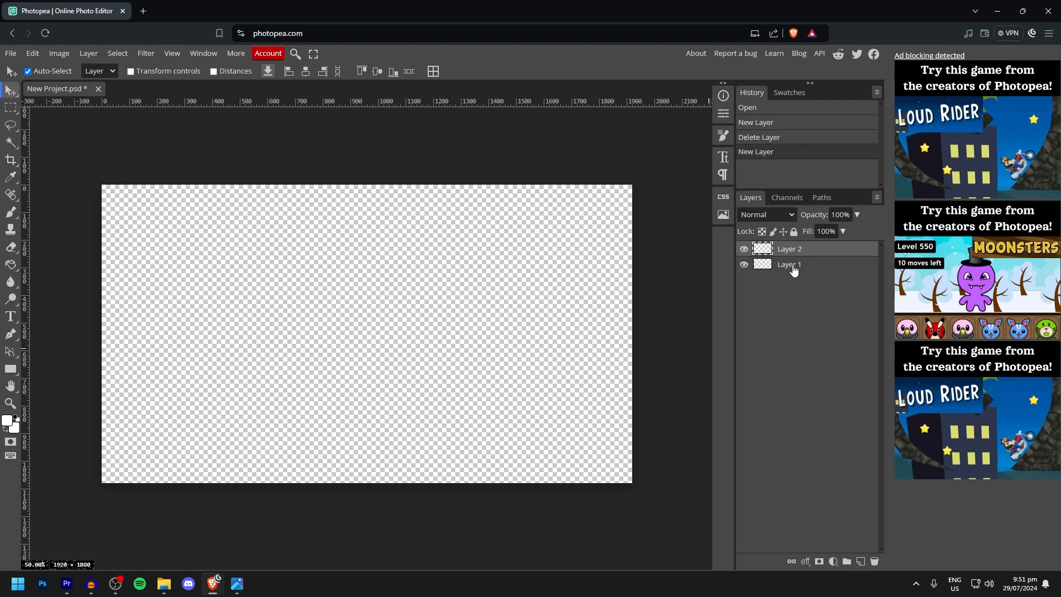
pyautogui.press('Delete')
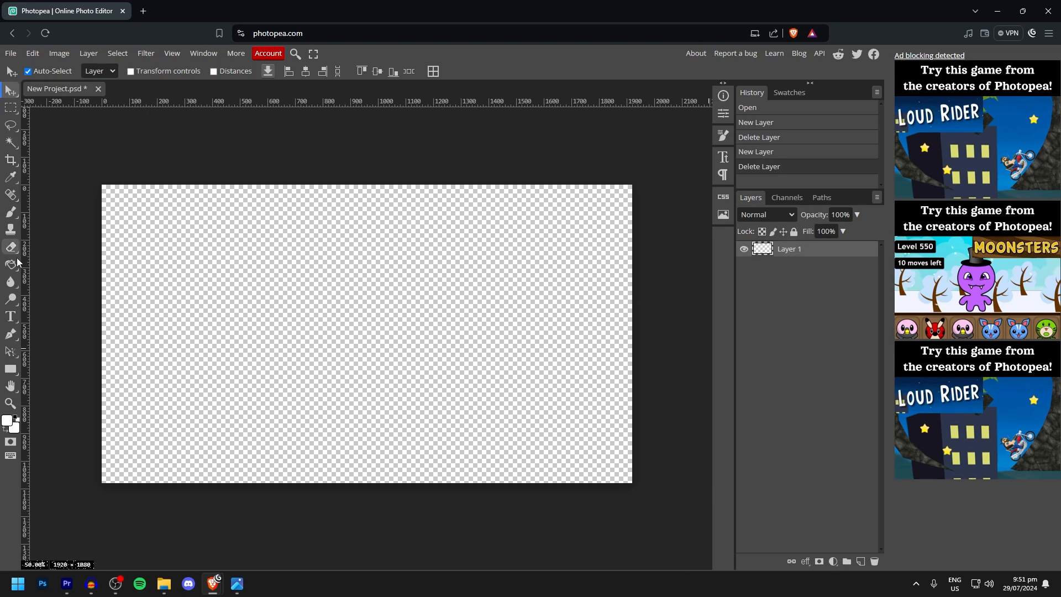
# Draw a black rectangle shape extending slightly past all edges of the canvas with the Rectangle tool
pyautogui.click(11, 368)
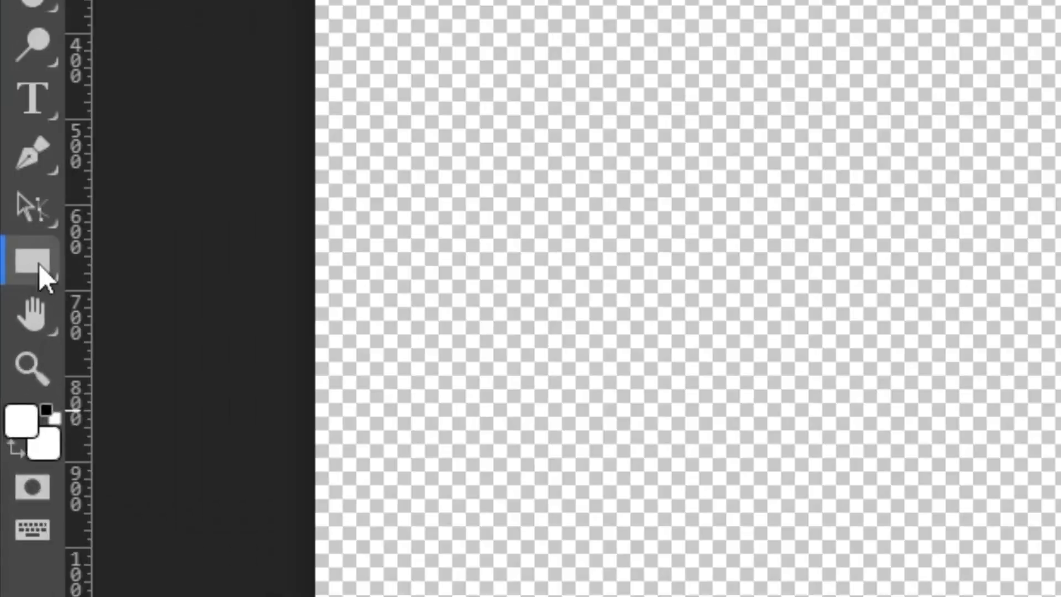
pyautogui.rightClick(10, 368)
pyautogui.click(132, 262)
pyautogui.moveTo(94, 176); pyautogui.dragTo(638, 489)
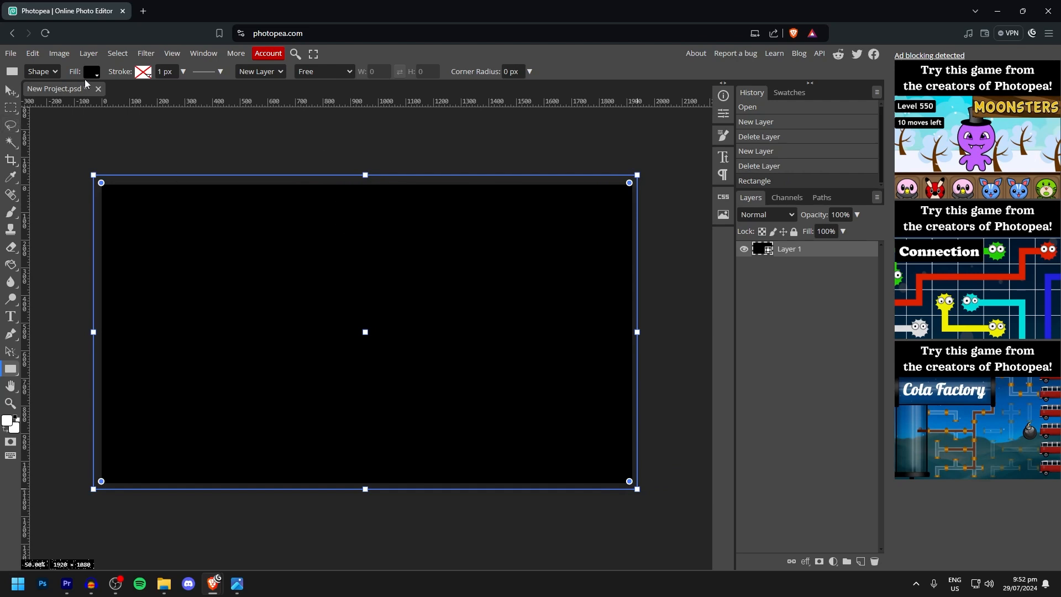
pyautogui.click(10, 90)
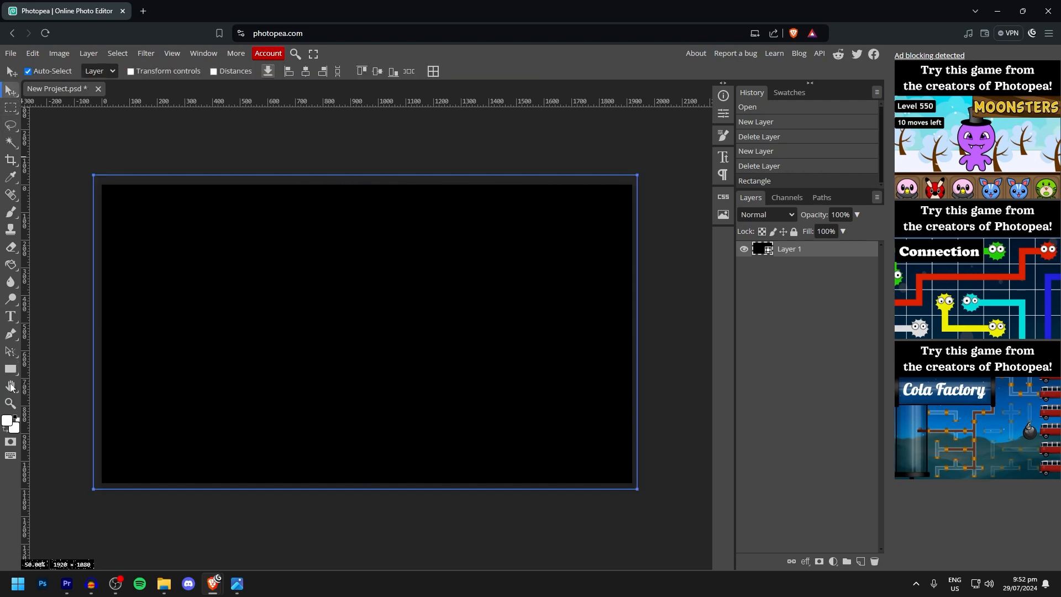
# Set the rectangle's fill colour to dark grey #181818
pyautogui.click(11, 370)
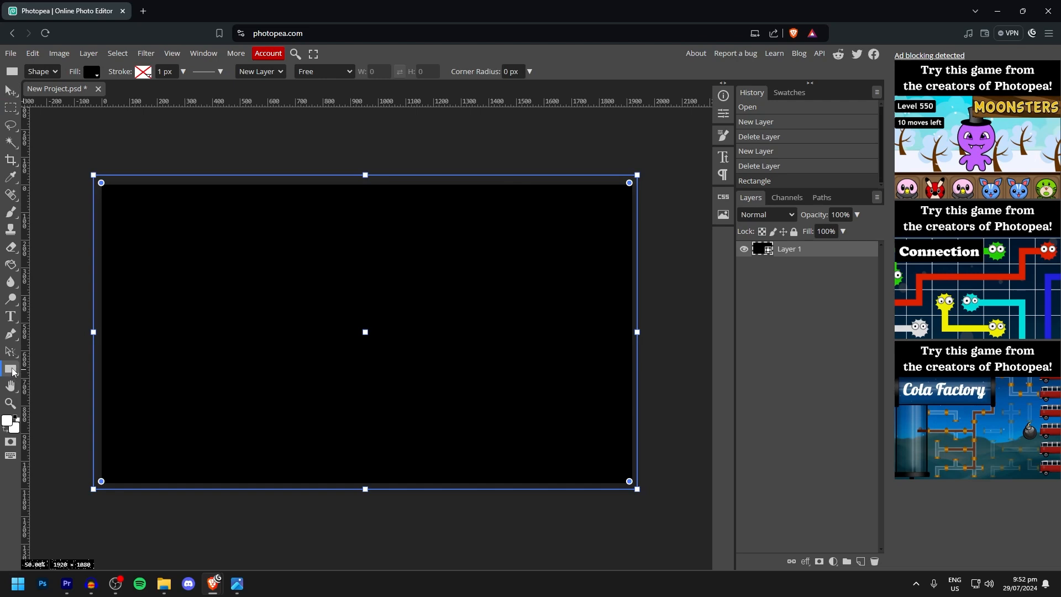
pyautogui.click(90, 73)
pyautogui.click(96, 133)
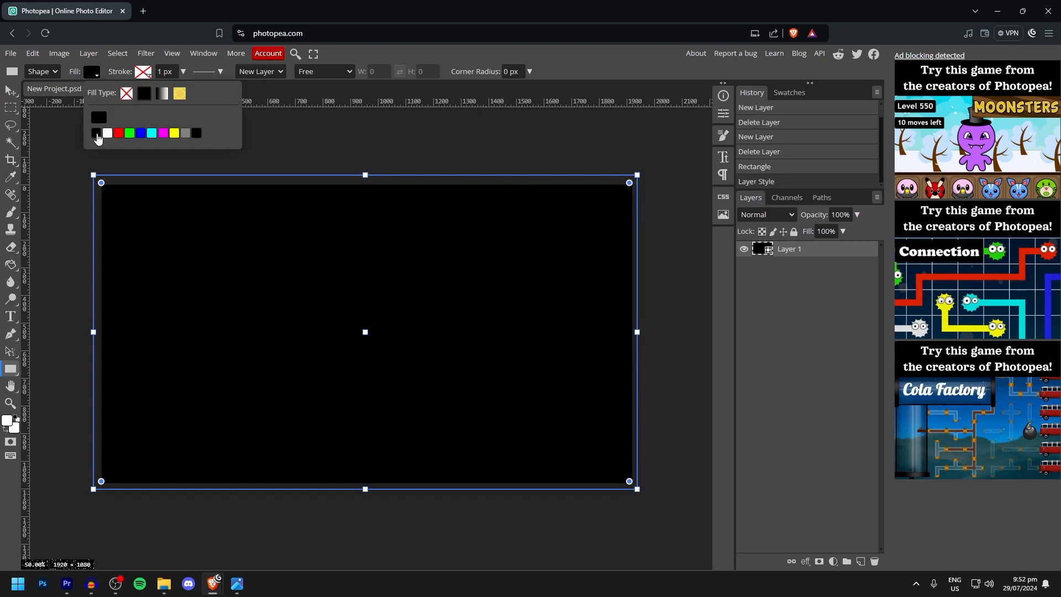
pyautogui.click(94, 72)
pyautogui.click(102, 118)
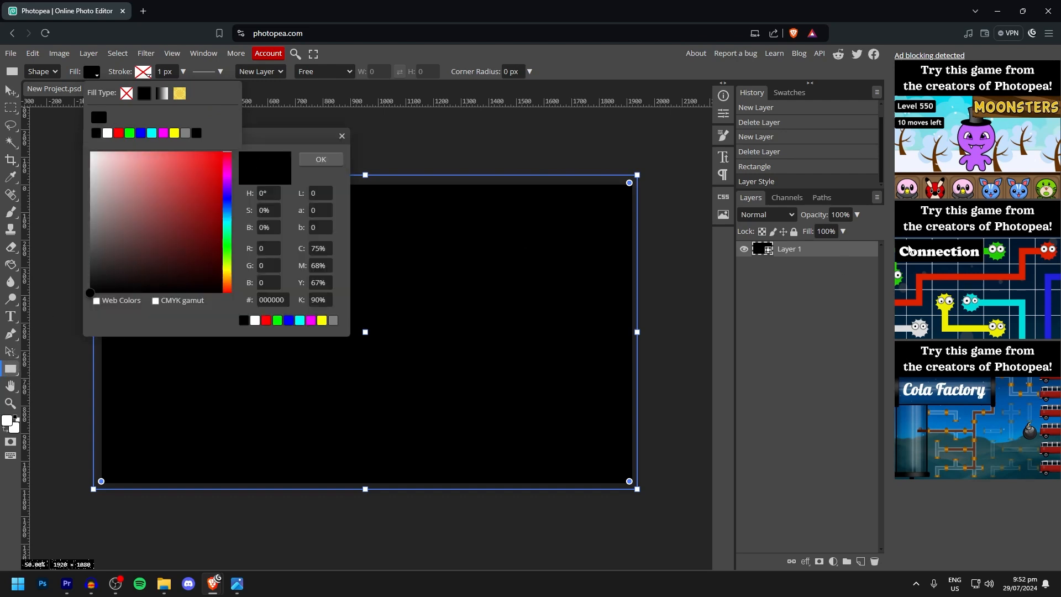
pyautogui.moveTo(93, 281); pyautogui.dragTo(84, 280)
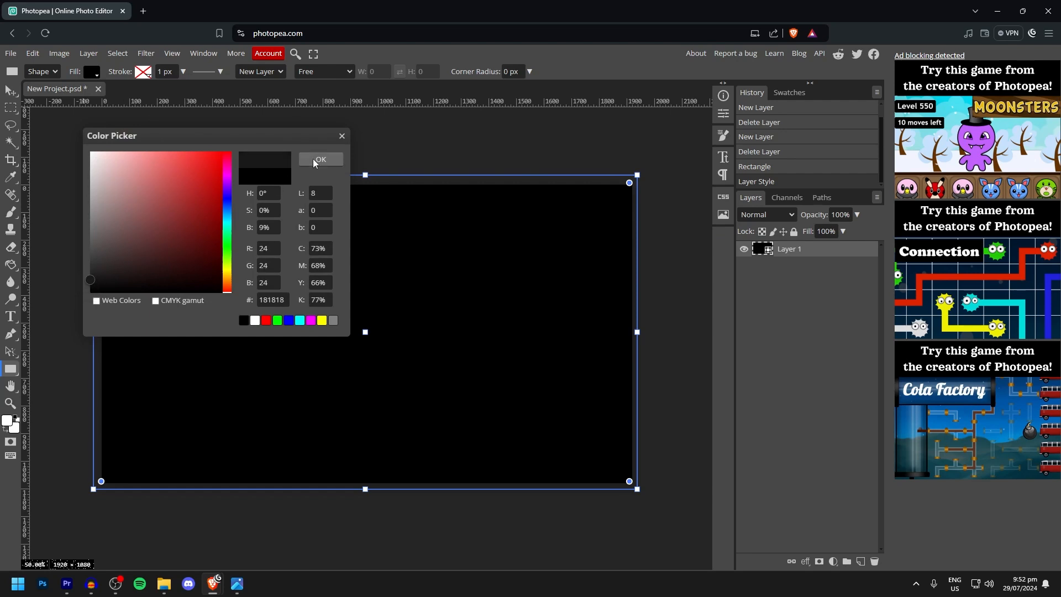
pyautogui.click(315, 159)
# Darken the rectangle's fill colour to a near-black grey
pyautogui.click(91, 73)
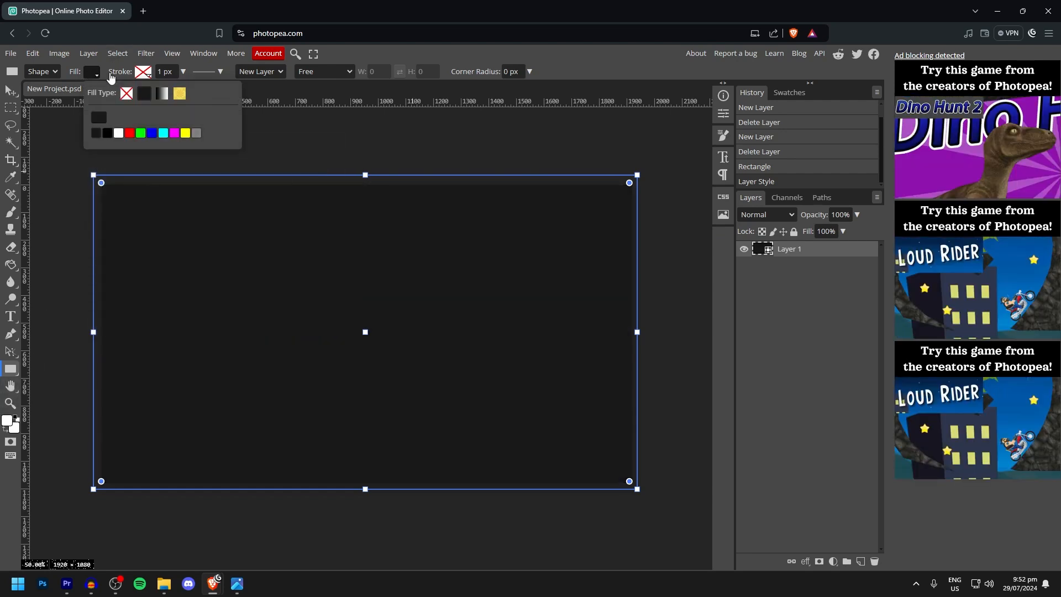
pyautogui.click(99, 117)
pyautogui.moveTo(94, 283); pyautogui.dragTo(81, 287)
pyautogui.click(321, 159)
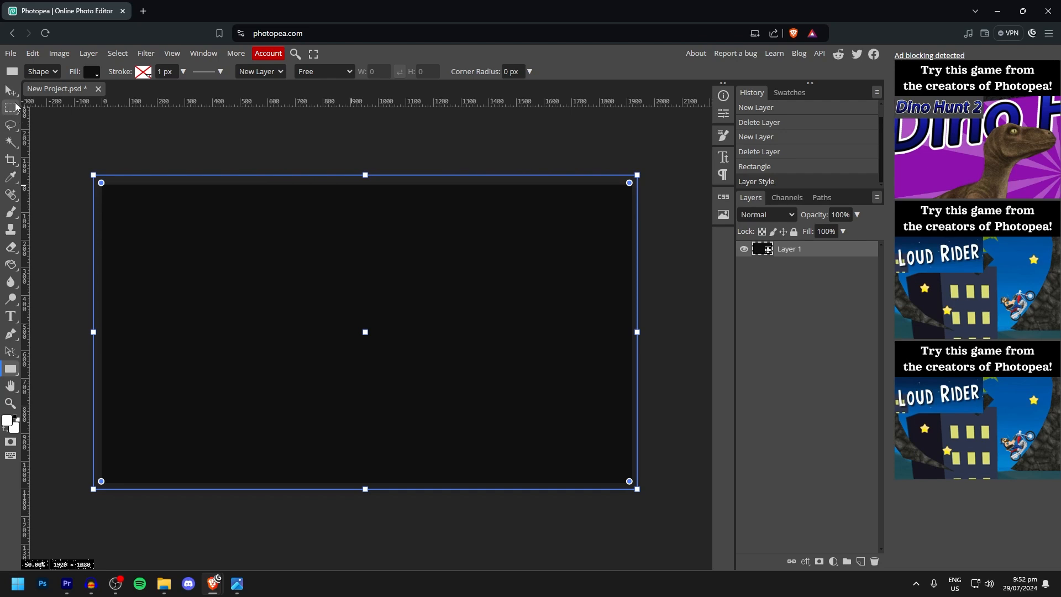
# Move the background rectangle slightly with the Move tool, keeping the whole canvas covered
pyautogui.click(11, 91)
pyautogui.click(191, 131)
pyautogui.moveTo(458, 226); pyautogui.dragTo(433, 265)
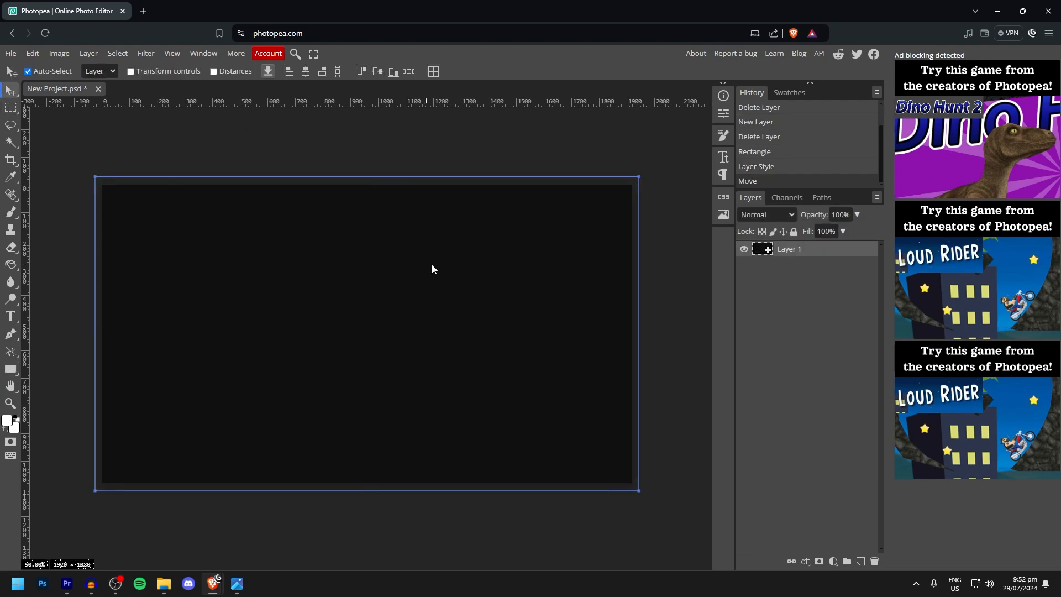
pyautogui.click(531, 157)
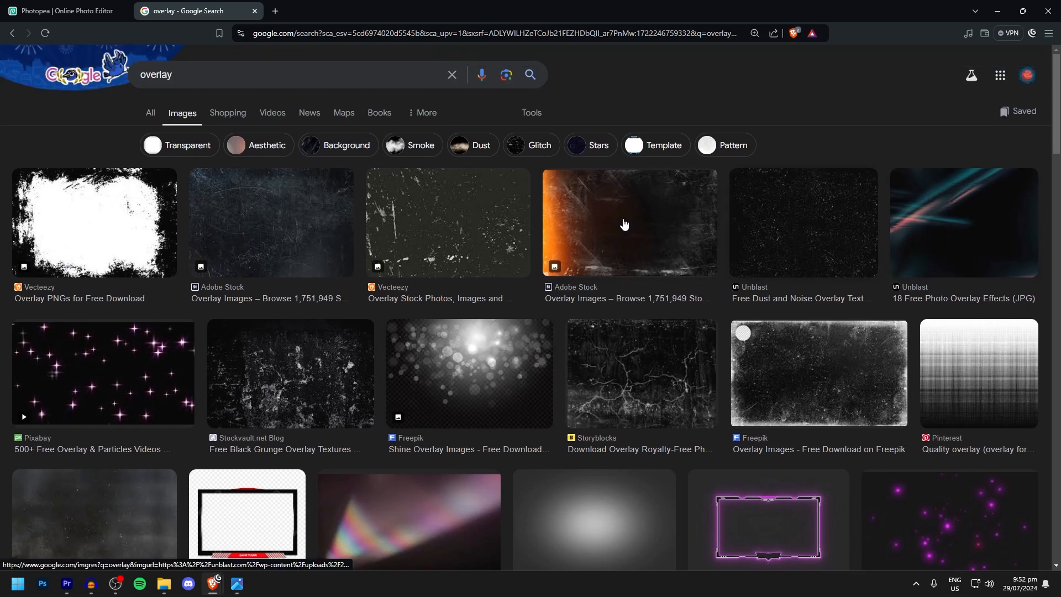
# Examine the Google image results for "overlay", previewing grunge, particle and light-leak images, their resolutions and related suggestions
pyautogui.click(951, 230)
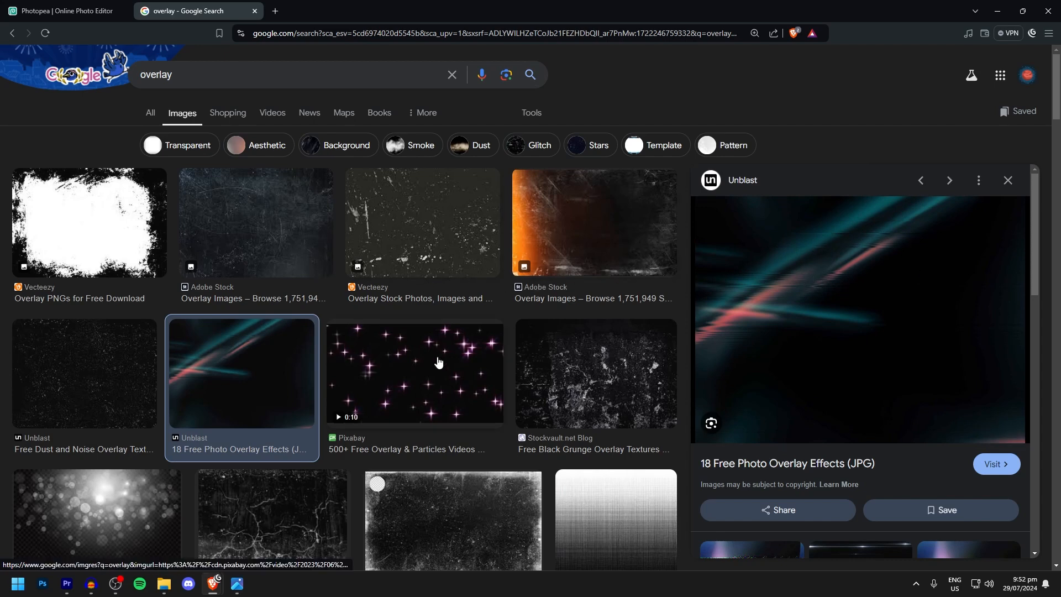
pyautogui.click(414, 373)
pyautogui.click(645, 369)
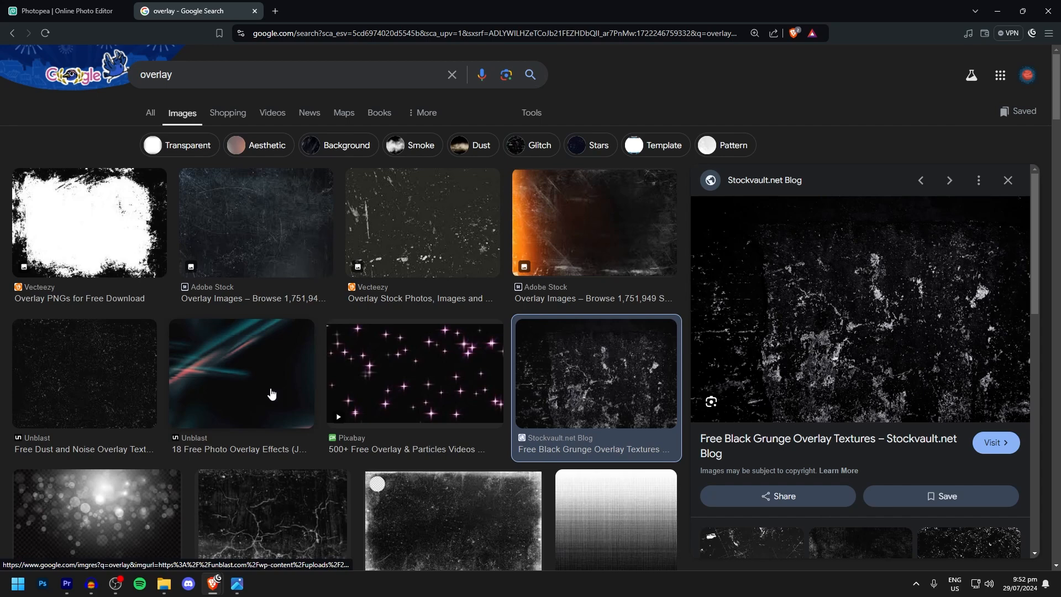
pyautogui.click(273, 395)
pyautogui.scroll(-3, 724, 277)
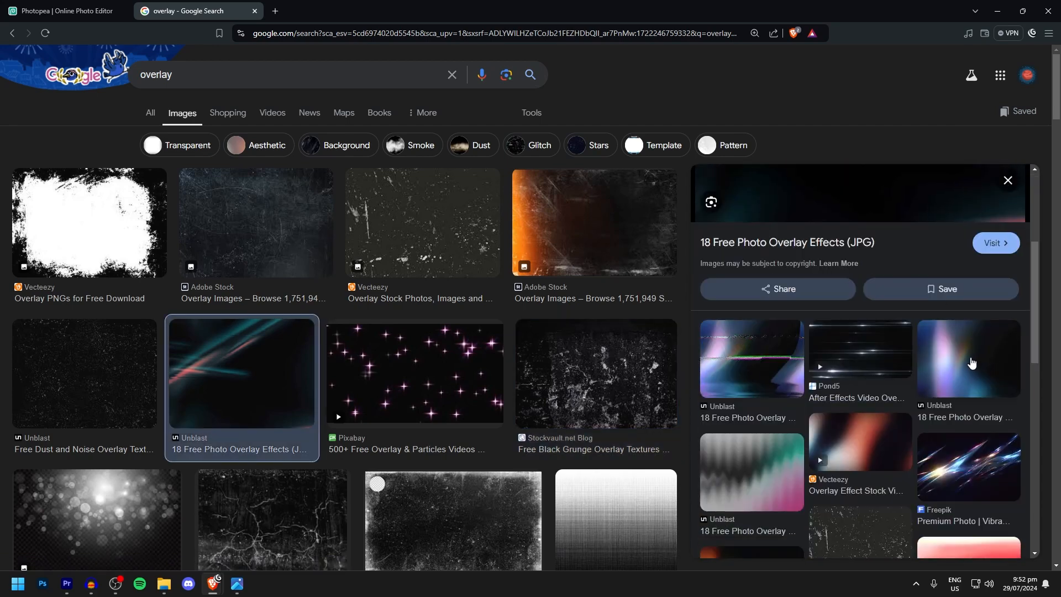
pyautogui.click(969, 359)
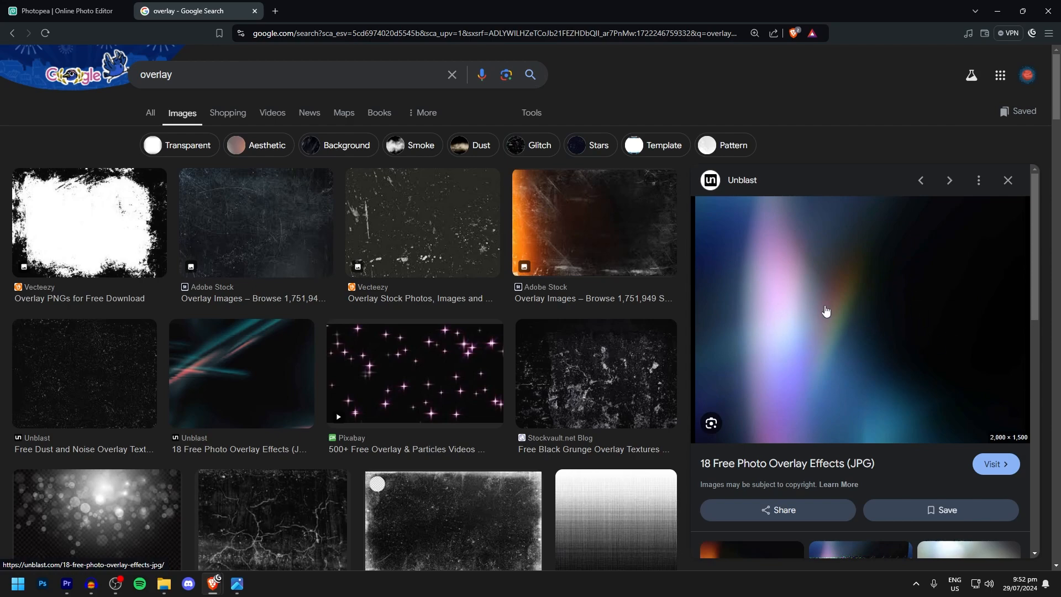
pyautogui.scroll(-5, 840, 304)
pyautogui.scroll(2, 840, 304)
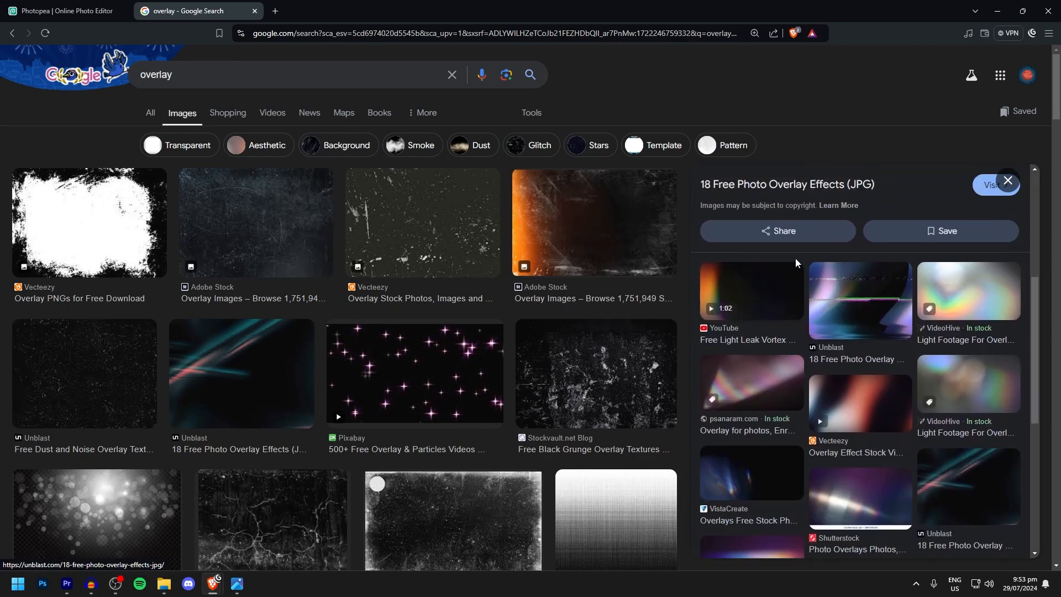
pyautogui.click(719, 304)
pyautogui.scroll(-6, 823, 315)
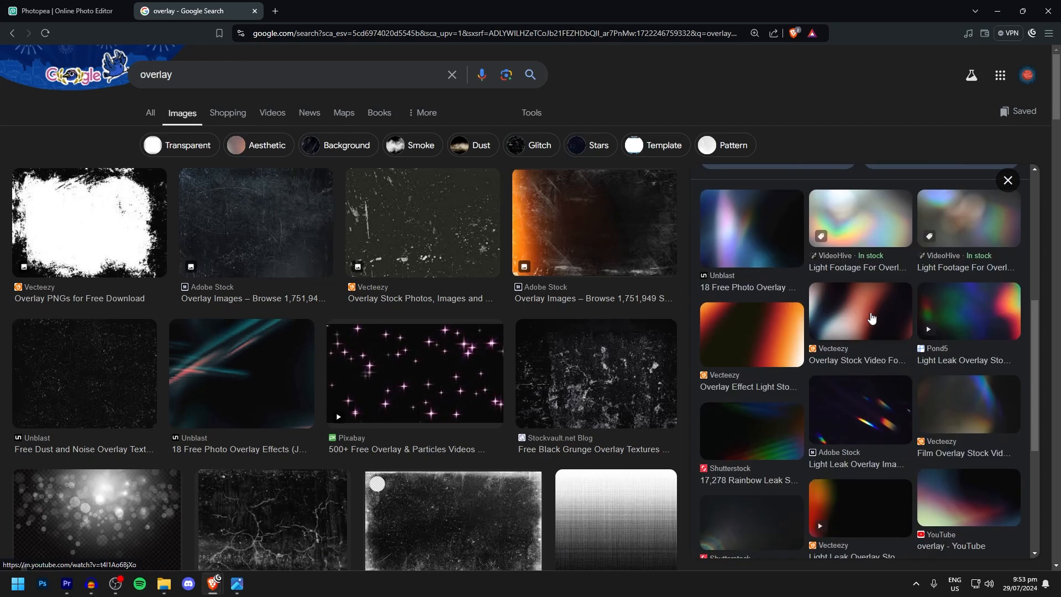
pyautogui.scroll(-1, 823, 326)
pyautogui.scroll(7, 824, 334)
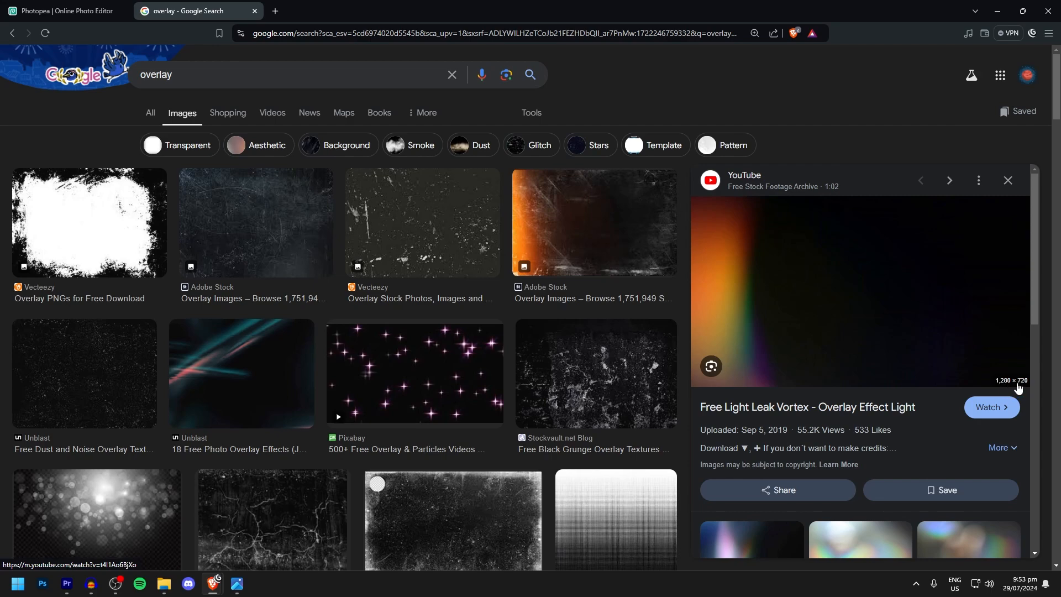
# Browse the related light-leak images and copy the blue-and-pink "Free Light Leak - Edge - Overlay / Layer" image
pyautogui.scroll(-7, 984, 387)
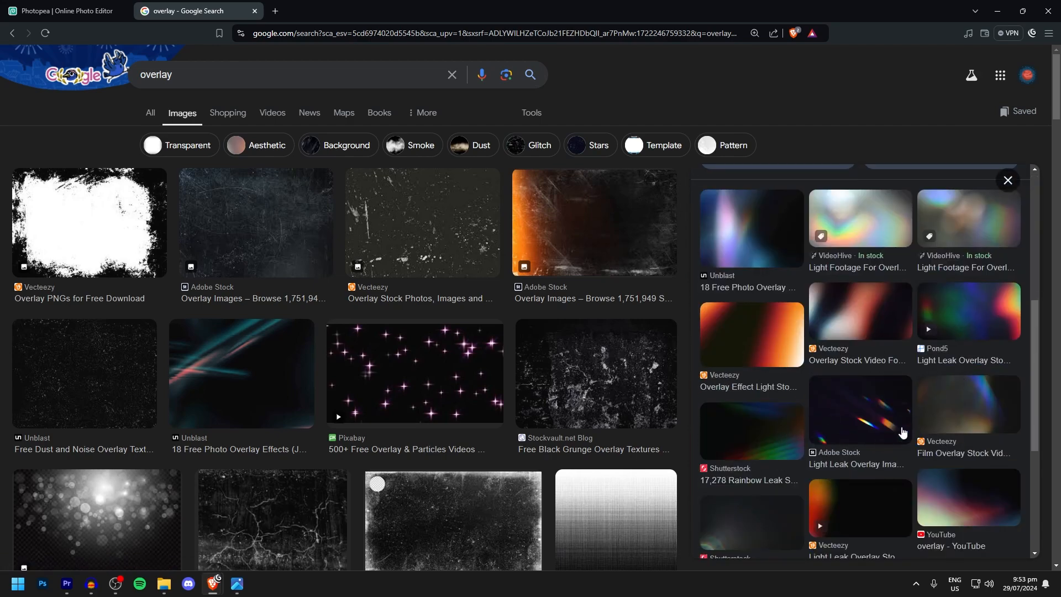
pyautogui.scroll(-3, 901, 431)
pyautogui.click(934, 327)
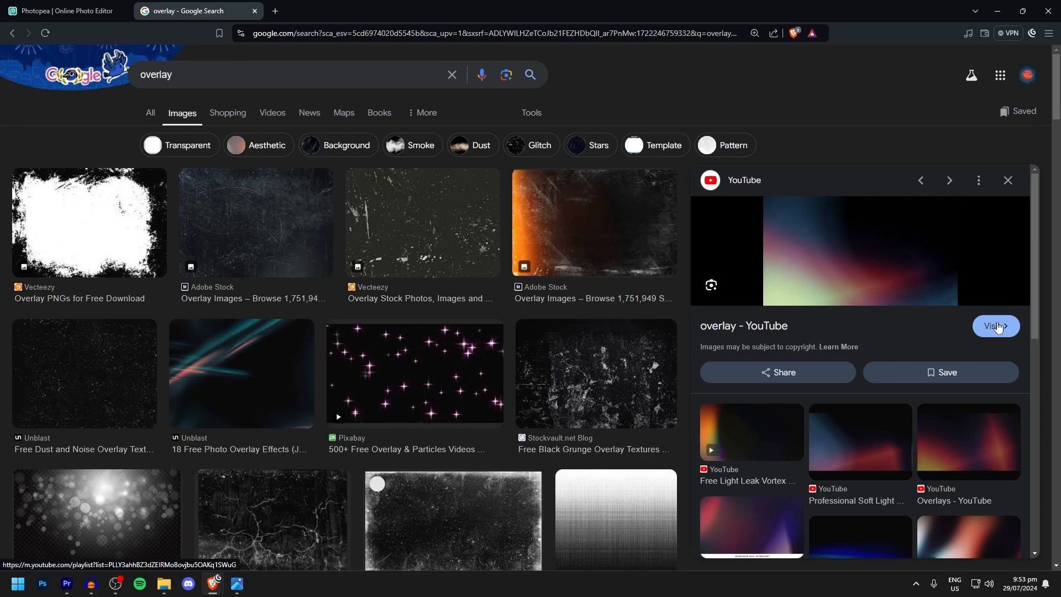
pyautogui.scroll(-5, 940, 332)
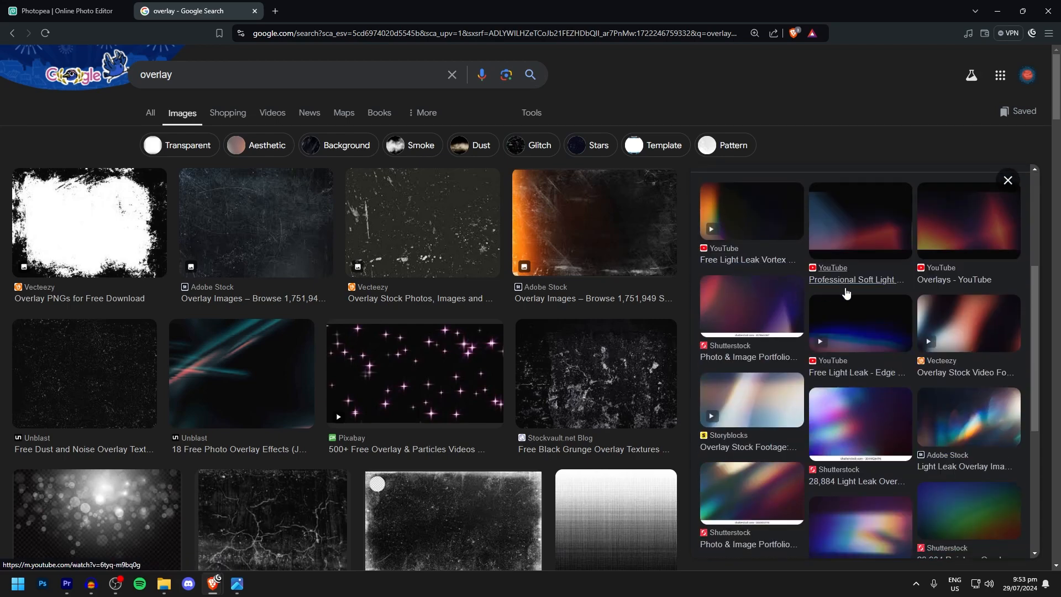
pyautogui.click(815, 254)
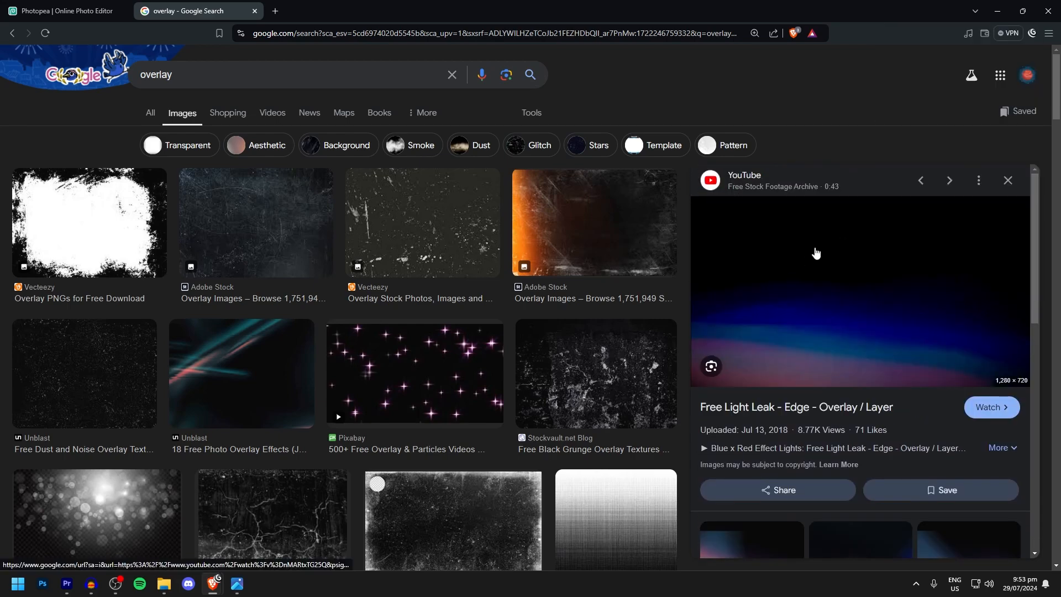
pyautogui.rightClick(815, 252)
pyautogui.click(865, 425)
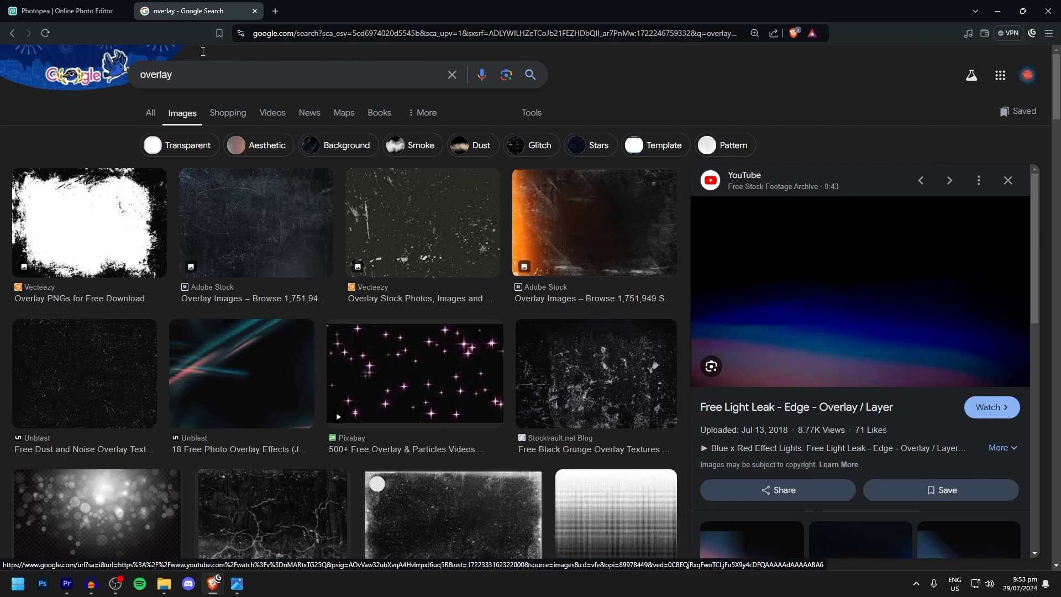
# Switch to Photopea, paste the copied light-leak image onto the canvas and scale it up to about 1600 × 900 px
pyautogui.click(66, 11)
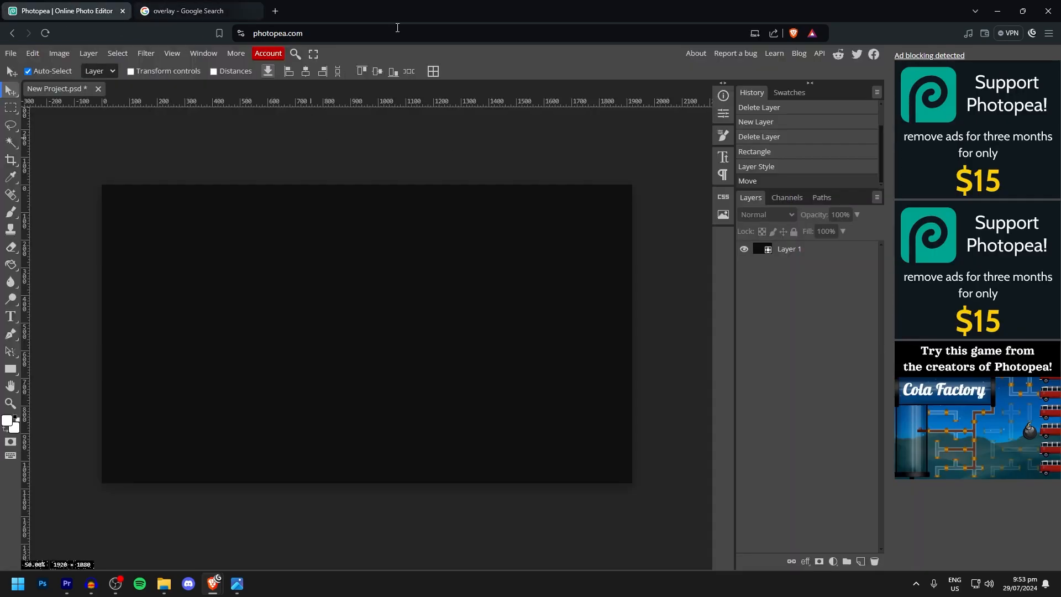
pyautogui.hotkey('ctrl', 'v')
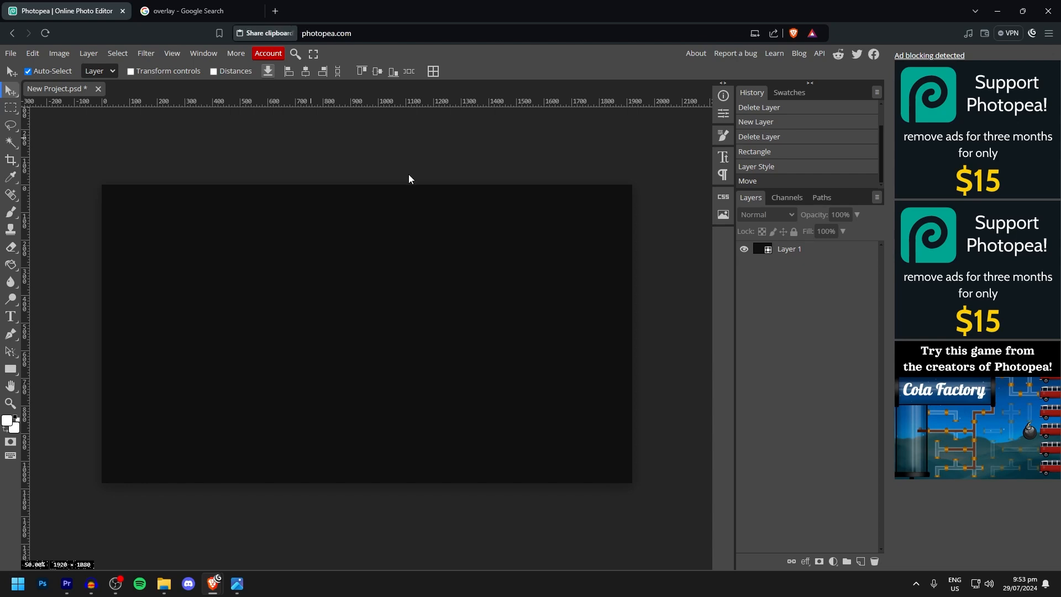
pyautogui.click(337, 142)
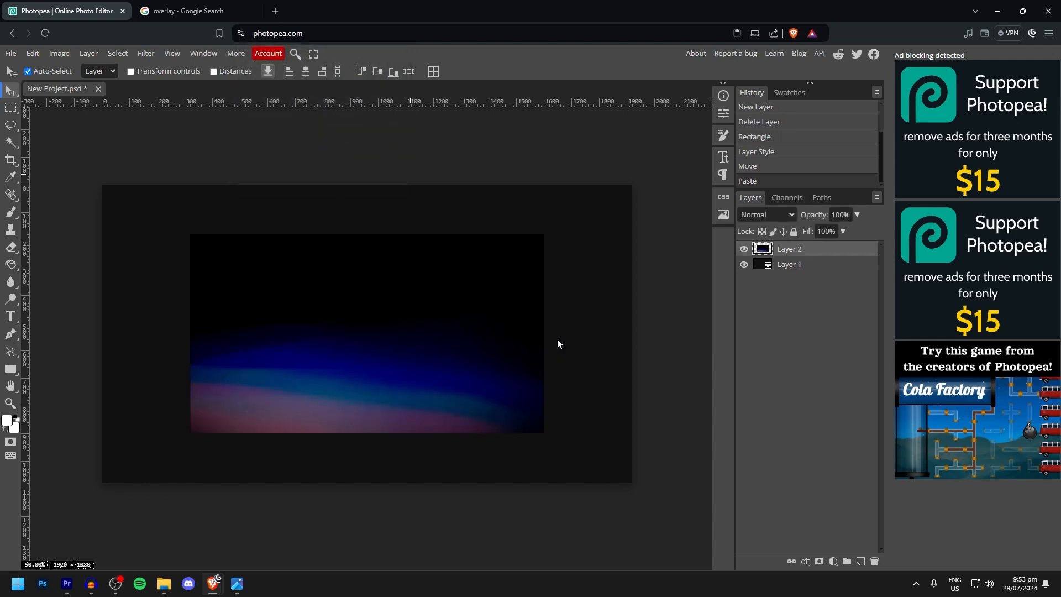
pyautogui.hotkey('ctrl', 't')
pyautogui.moveTo(545, 335); pyautogui.dragTo(625, 334)
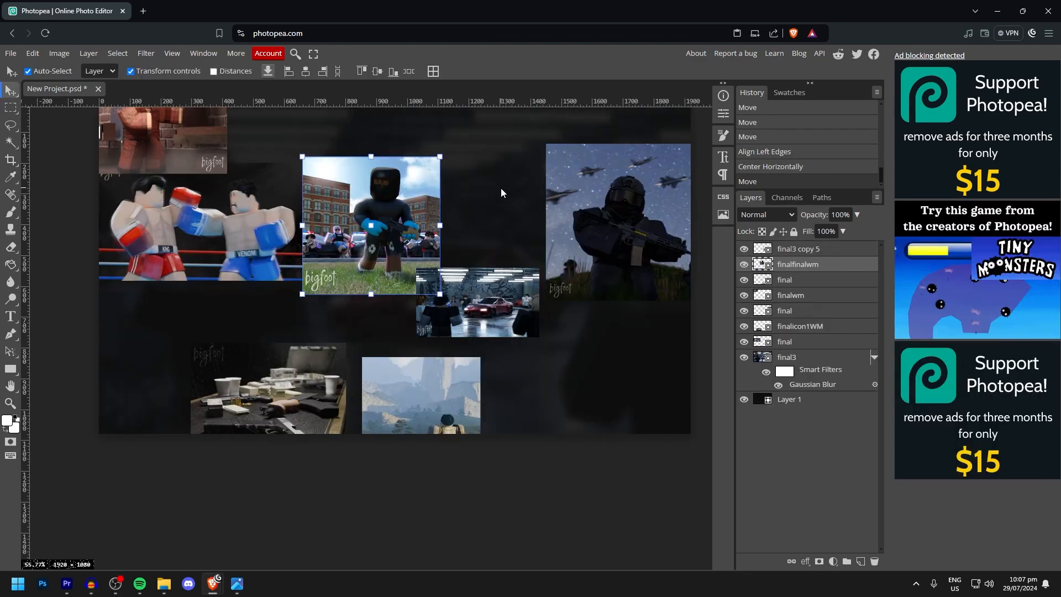
# Scale the masked character image in the middle of the sheet down to 32.69% and apply the transform
pyautogui.scroll(1, 501, 192)
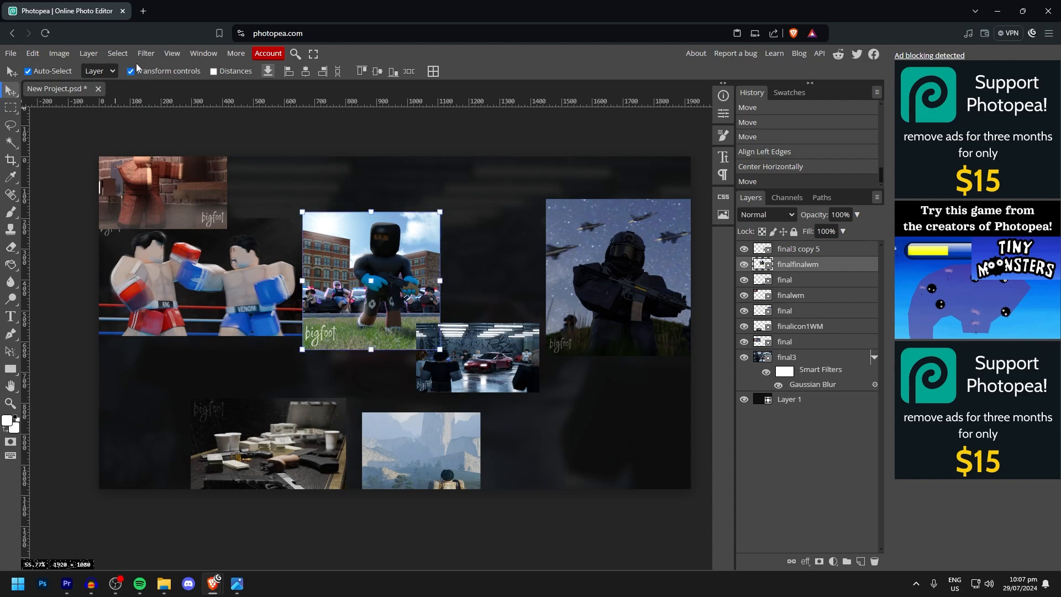
pyautogui.moveTo(302, 213); pyautogui.dragTo(331, 240)
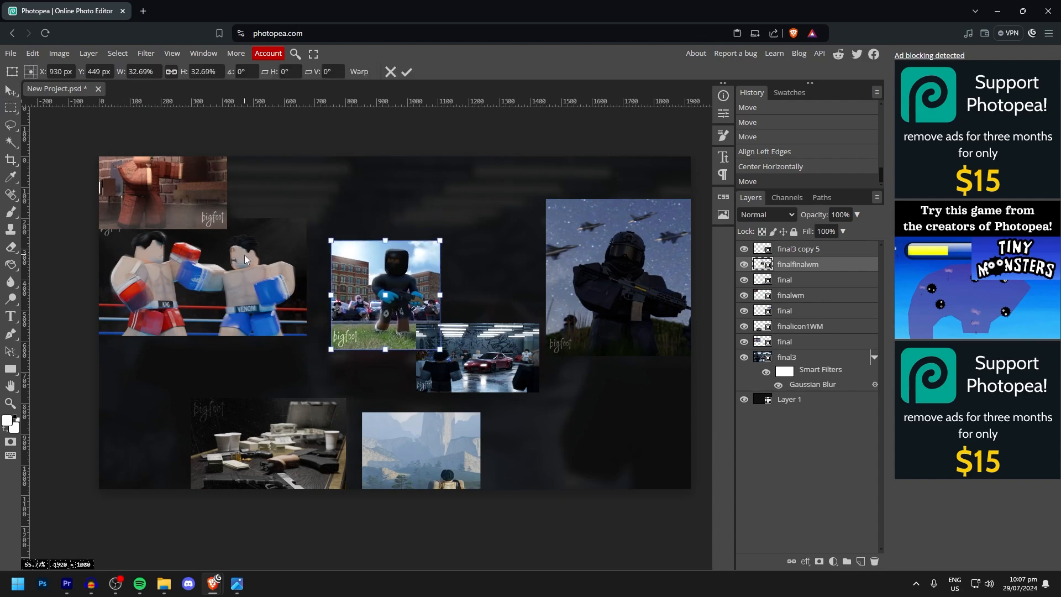
pyautogui.press('Return')
pyautogui.moveTo(177, 197); pyautogui.dragTo(320, 259)
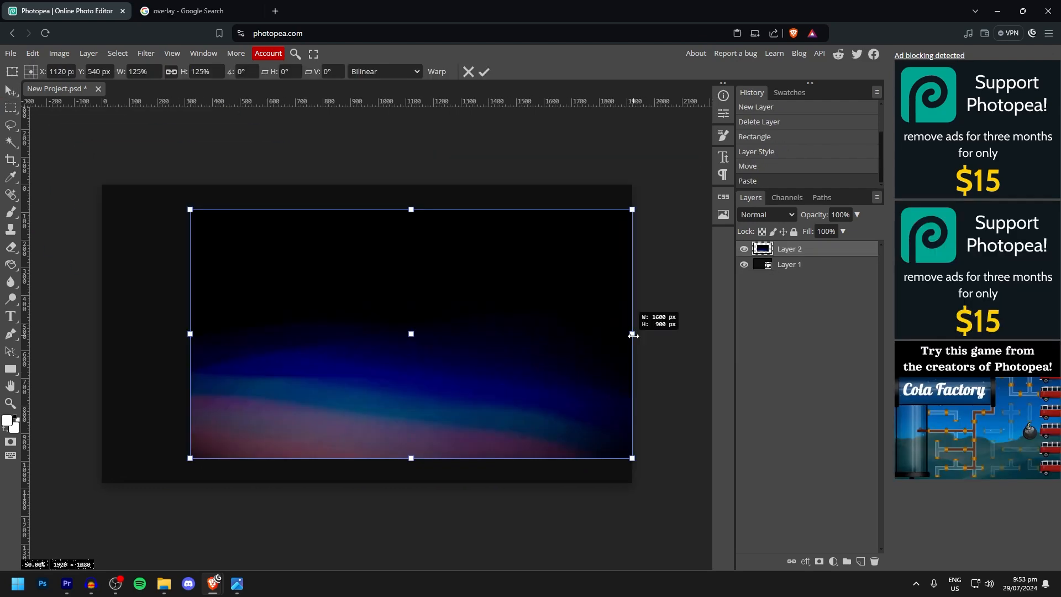
# Enlarge the light-leak image to about 160%, centre it over the whole canvas and apply the transform
pyautogui.moveTo(190, 334); pyautogui.dragTo(64, 333)
pyautogui.moveTo(346, 362); pyautogui.dragTo(370, 358)
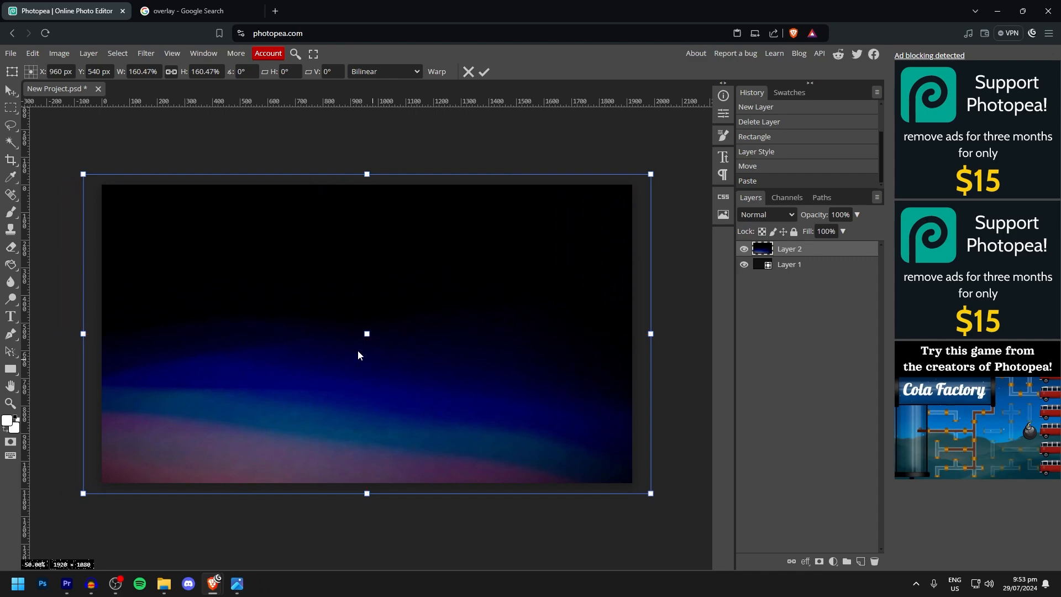
pyautogui.click(12, 93)
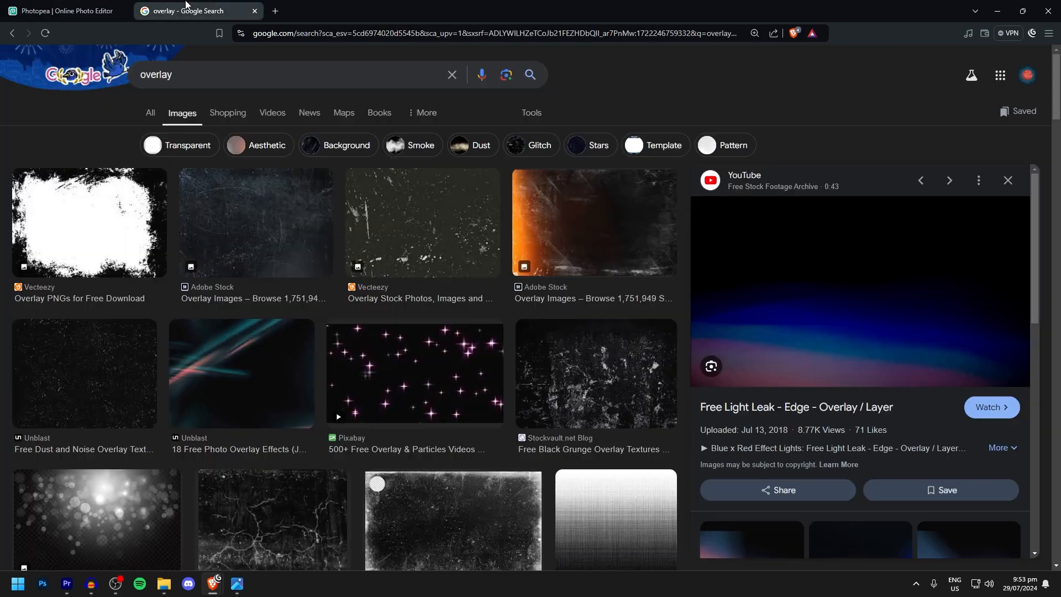
# Look at the save and copy options for the light-leak image in the Google results and return to Photopea
pyautogui.click(191, 11)
pyautogui.rightClick(835, 259)
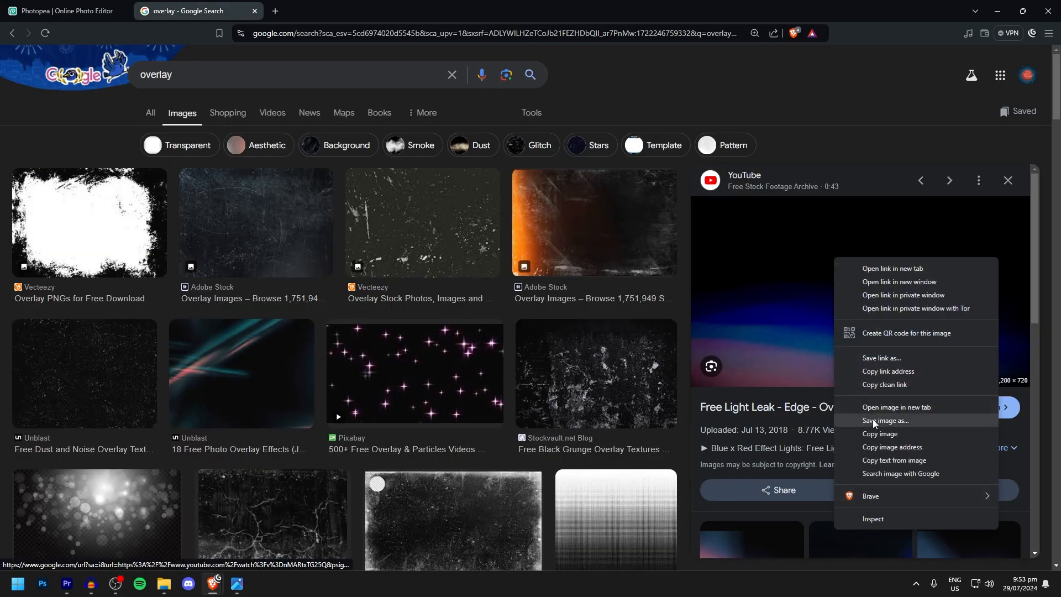
pyautogui.click(2, 6)
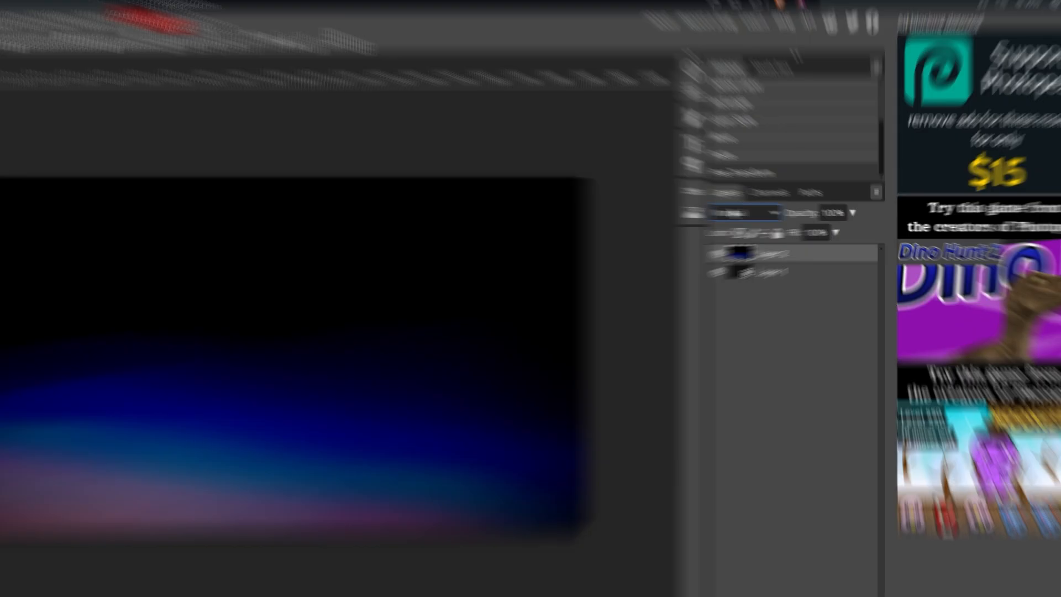
# Set the light-leak layer's blend mode to Screen
pyautogui.click(771, 215)
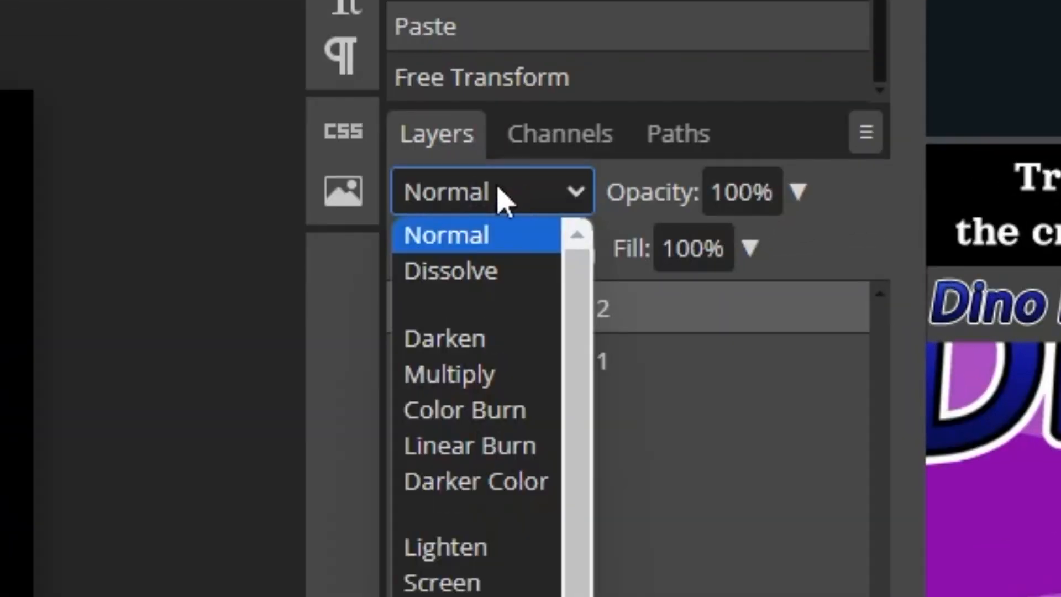
pyautogui.click(782, 217)
pyautogui.click(512, 201)
pyautogui.click(492, 196)
pyautogui.click(488, 194)
pyautogui.click(449, 583)
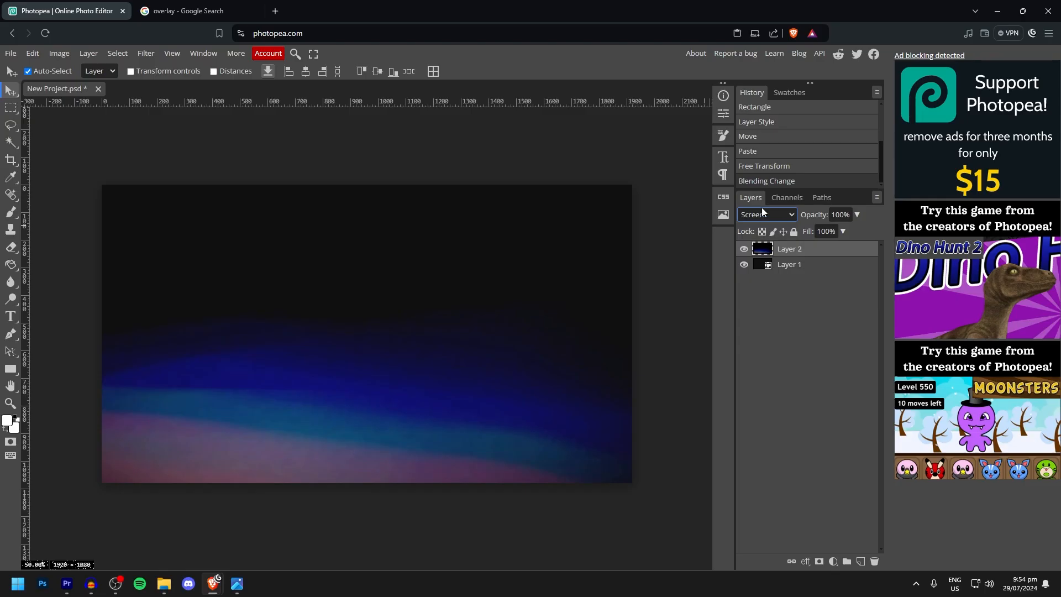
# Try the Overlay blend mode on the light-leak layer above the white brush scribble, and set it back to Screen
pyautogui.click(798, 266)
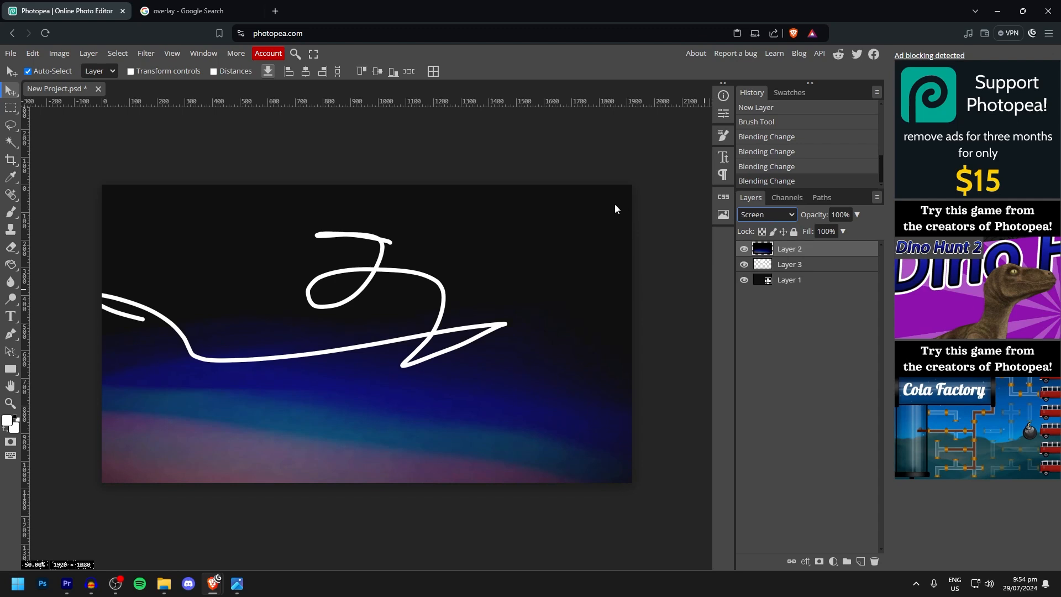
pyautogui.click(767, 217)
pyautogui.click(754, 380)
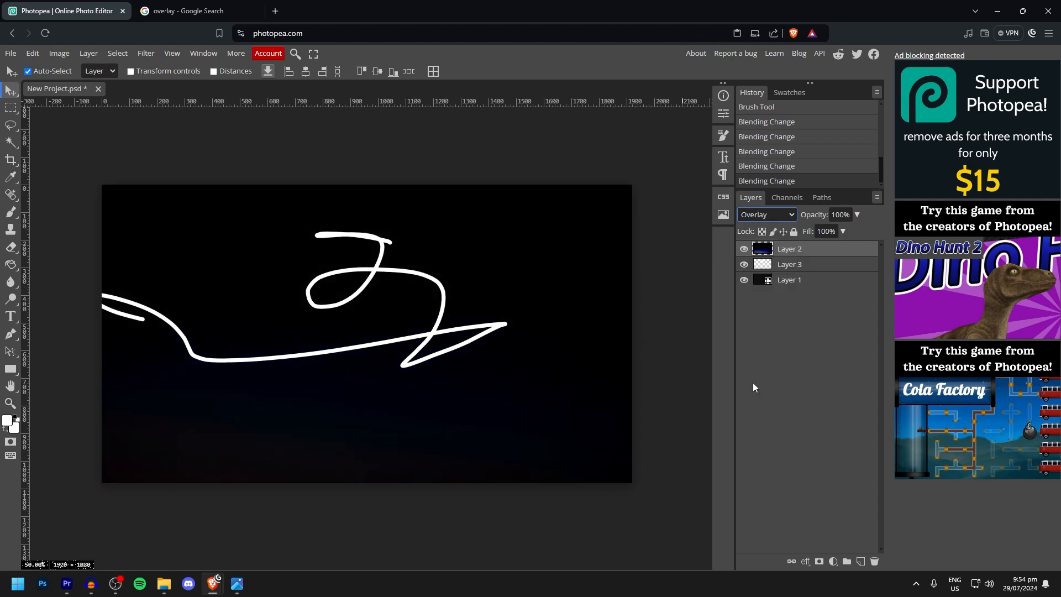
pyautogui.click(765, 215)
pyautogui.click(754, 330)
# Delete the white brush-scribble layer and the light-leak overlay layer
pyautogui.click(807, 267)
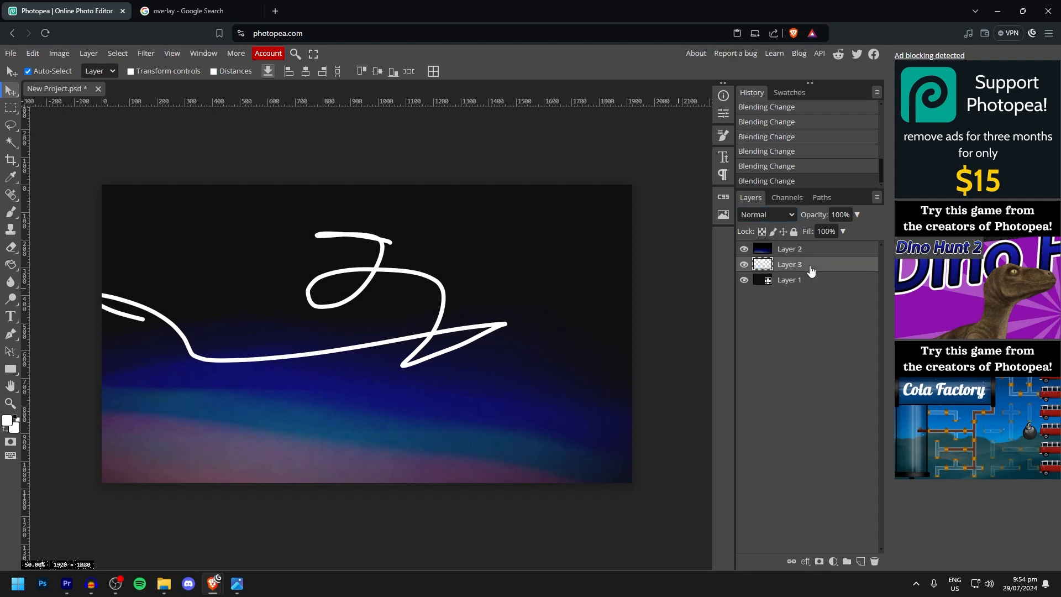
pyautogui.press('Delete')
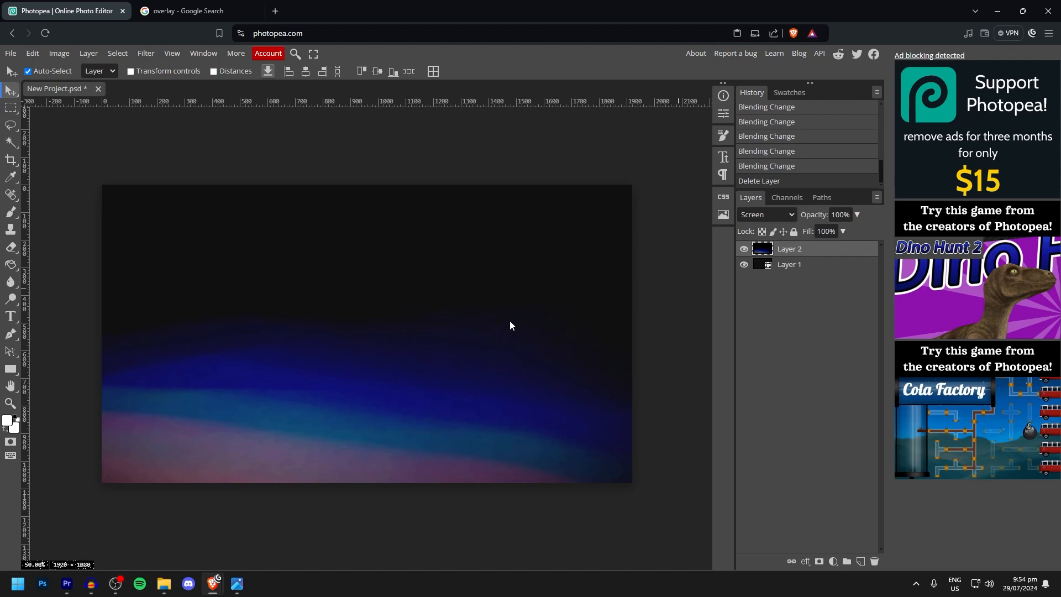
pyautogui.moveTo(446, 375); pyautogui.dragTo(450, 379)
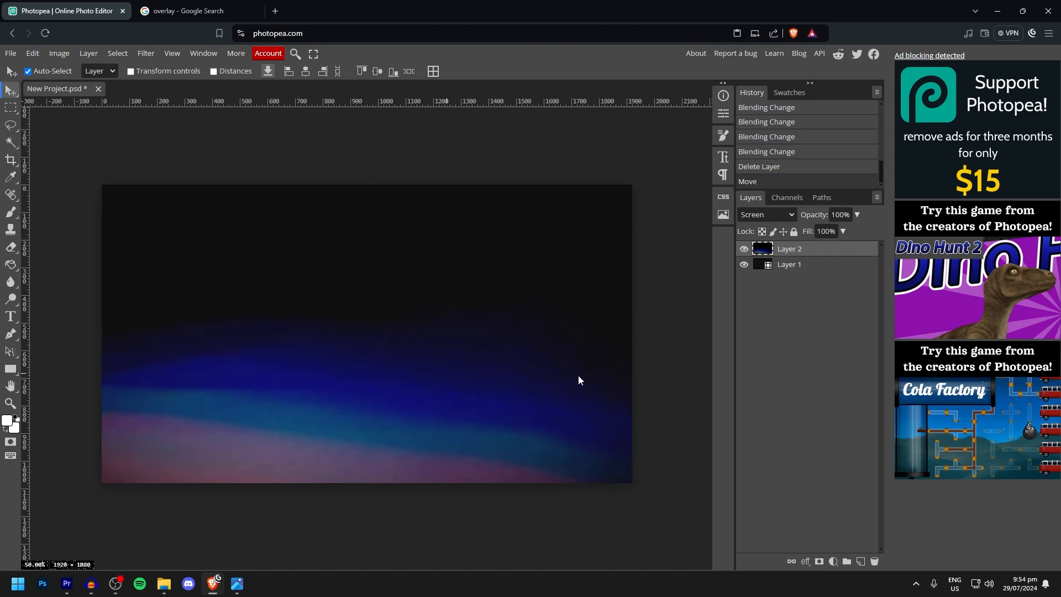
pyautogui.moveTo(579, 369); pyautogui.dragTo(525, 363)
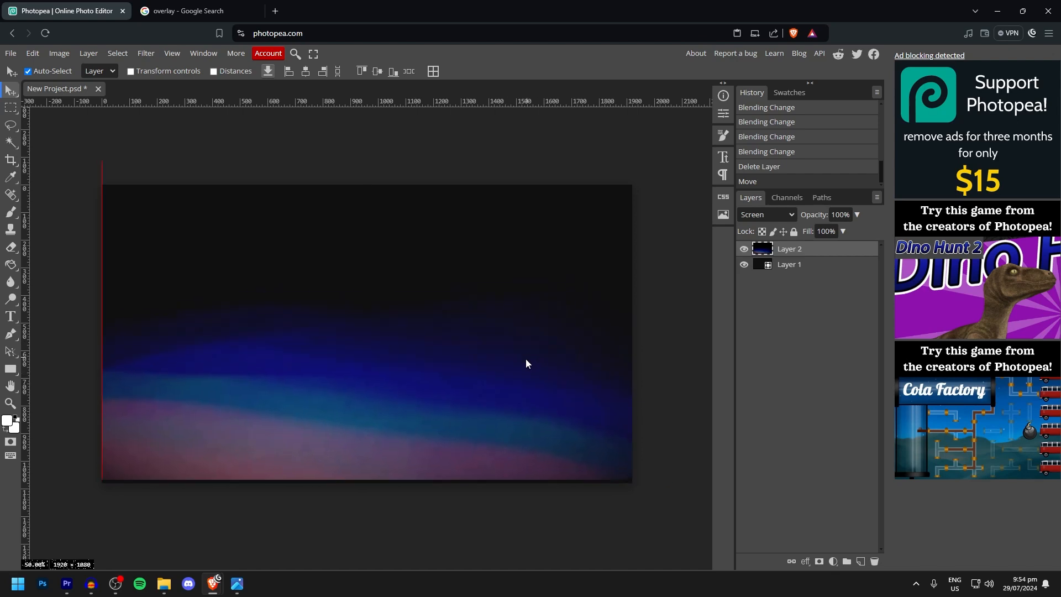
pyautogui.press('Delete')
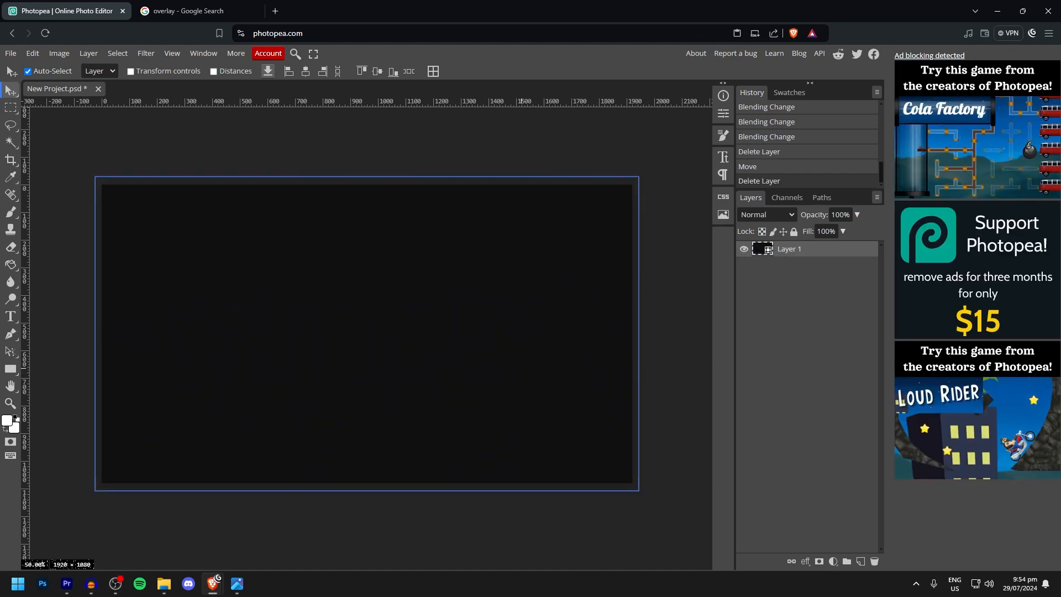
# Place the red car garage render "final3" from the file explorer at full canvas size above the dark background
pyautogui.hotkey('alt', 'Tab')
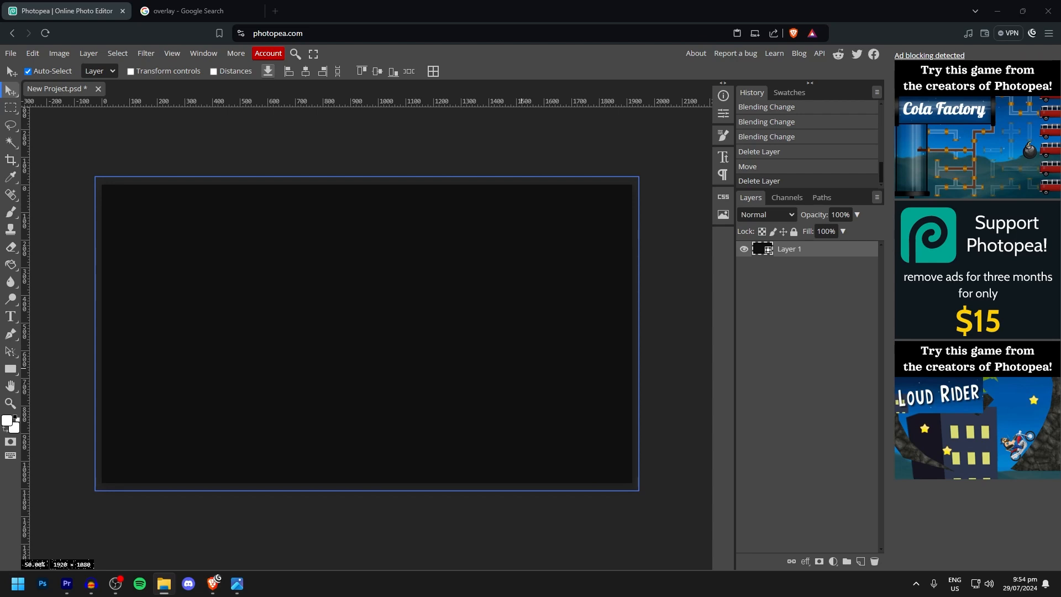
pyautogui.moveTo(418, 318); pyautogui.dragTo(443, 279)
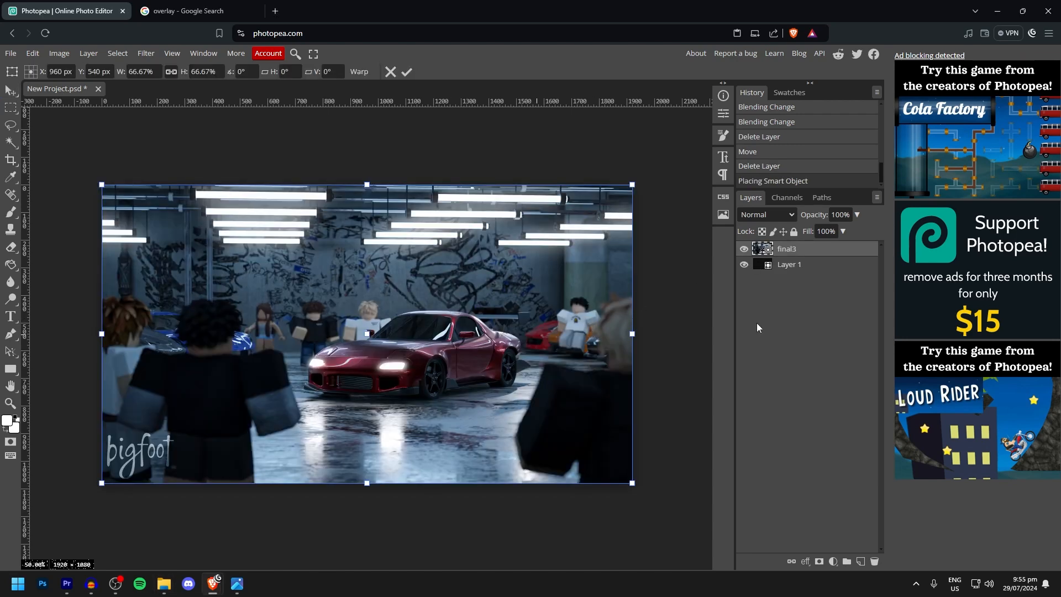
pyautogui.click(11, 92)
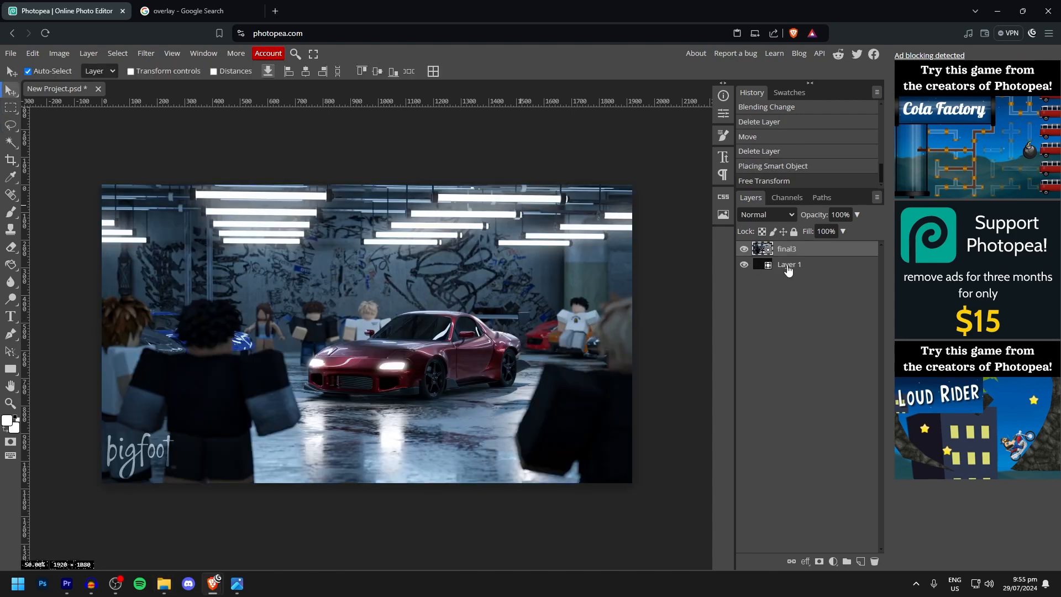
# Lower the opacity of the final3 car render layer to 10%
pyautogui.click(857, 215)
pyautogui.moveTo(835, 228); pyautogui.dragTo(811, 233)
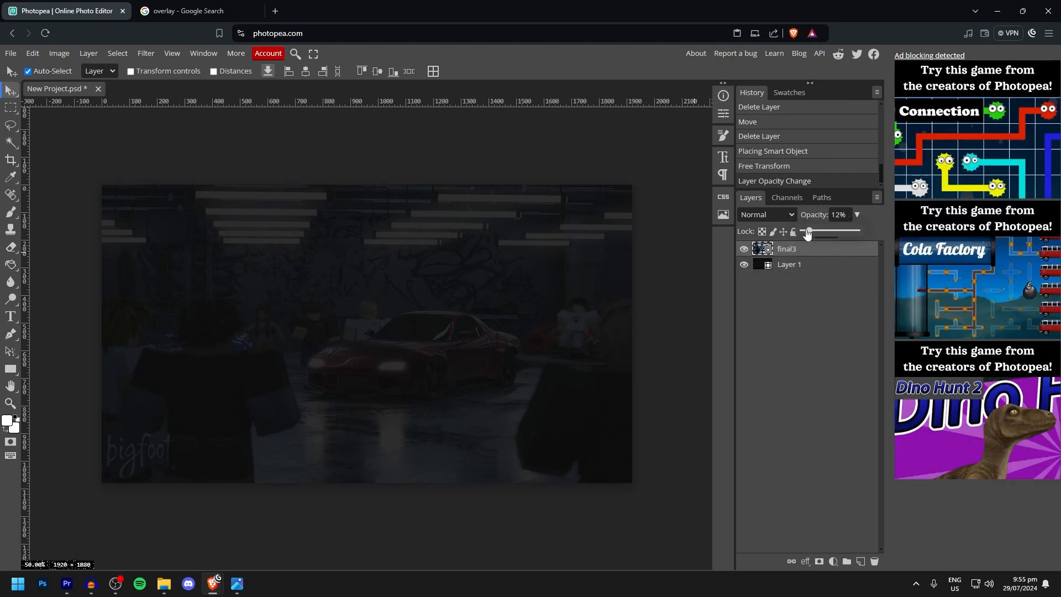
pyautogui.moveTo(810, 232); pyautogui.dragTo(809, 233)
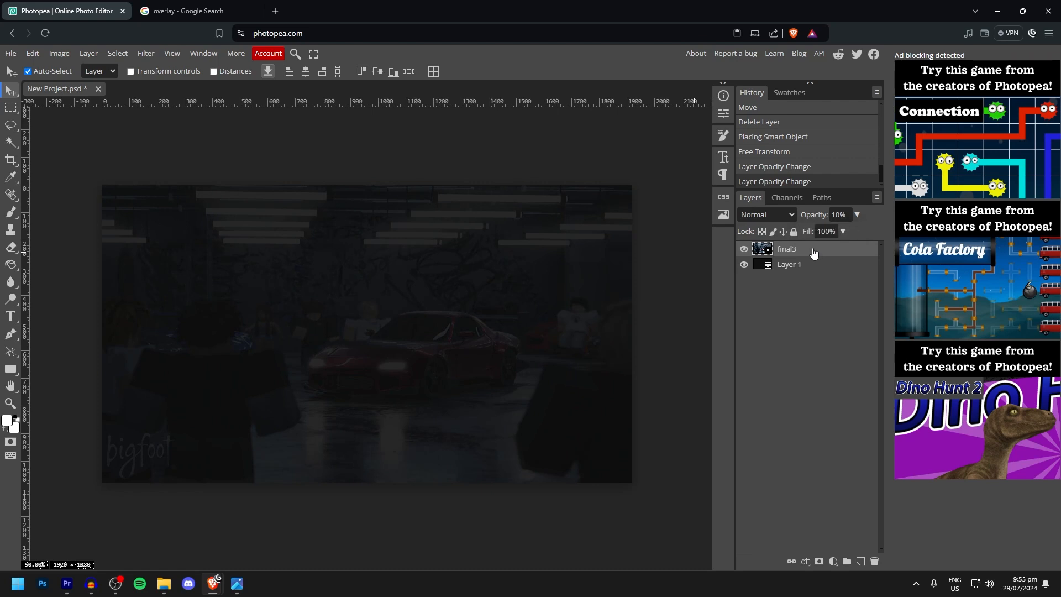
pyautogui.moveTo(308, 291); pyautogui.dragTo(452, 381)
pyautogui.hotkey('ctrl', 'z')
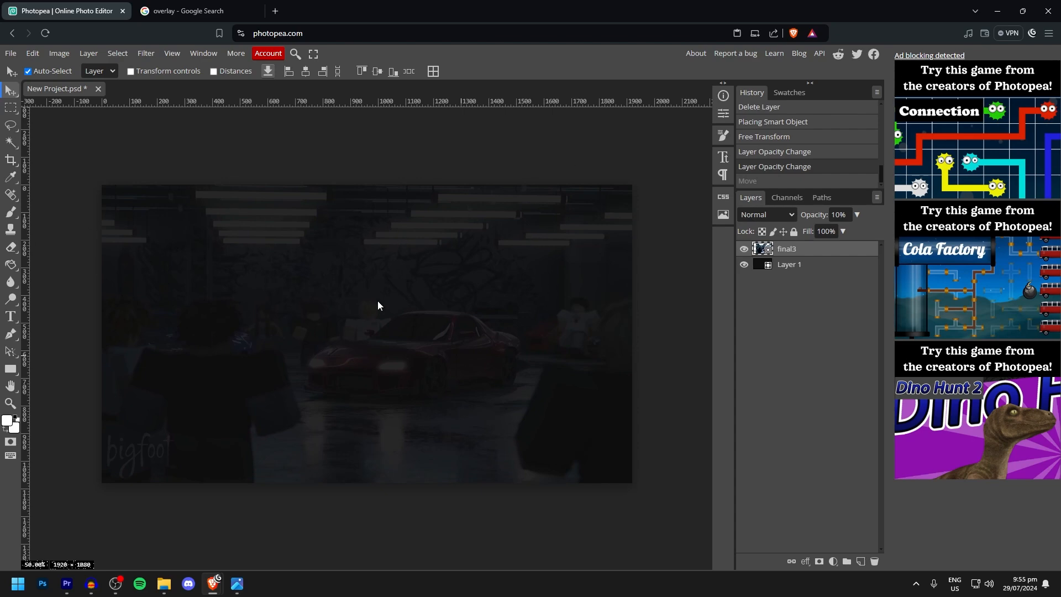
# Apply a Gaussian Blur with a radius below 17 px to the faded final3 car render
pyautogui.click(146, 53)
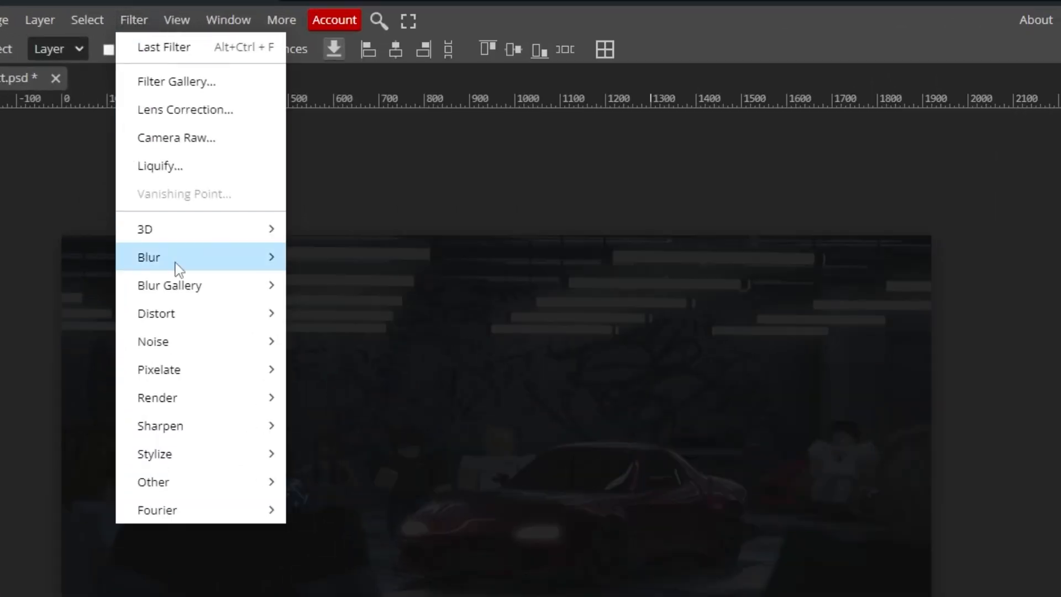
pyautogui.moveTo(173, 203)
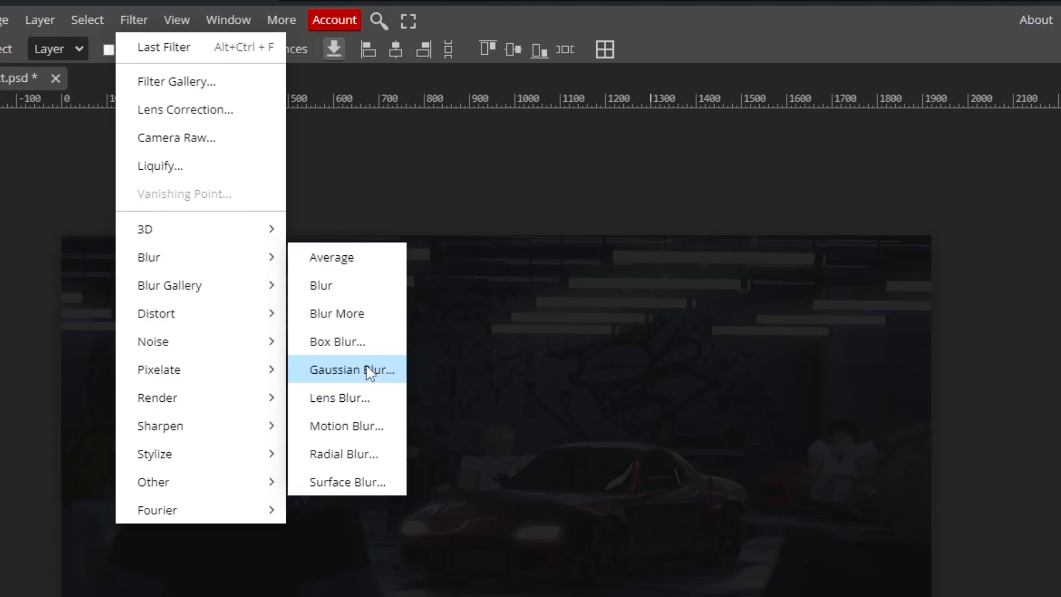
pyautogui.click(367, 369)
pyautogui.moveTo(109, 217); pyautogui.dragTo(132, 218)
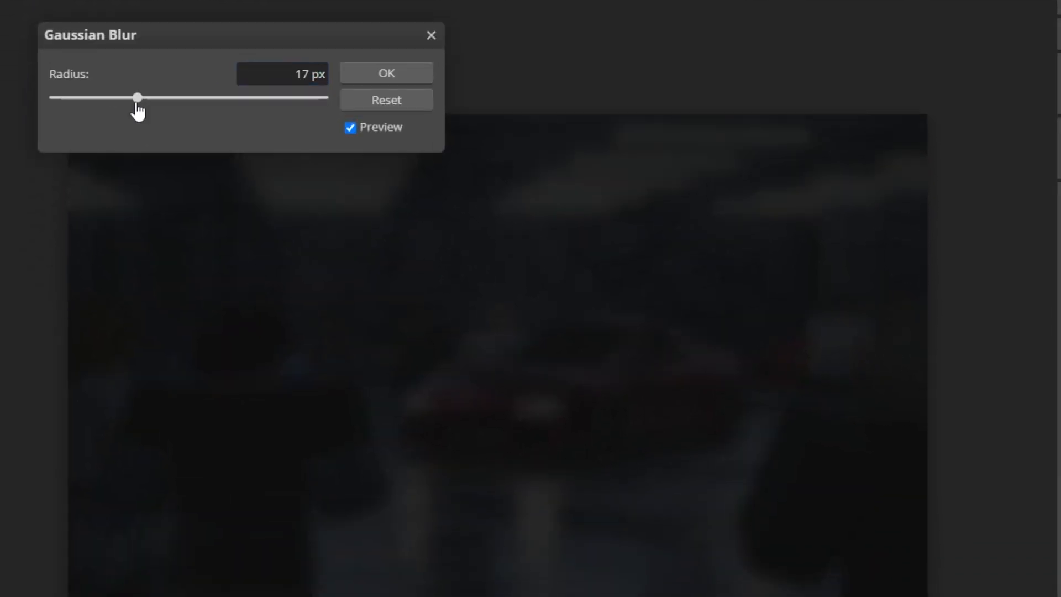
pyautogui.moveTo(137, 104)
pyautogui.mouseDown()
pyautogui.moveTo(129, 98)
pyautogui.moveTo(291, 98)
pyautogui.moveTo(36, 103)
pyautogui.moveTo(168, 106)
pyautogui.moveTo(123, 105)
pyautogui.mouseUp()
pyautogui.click(350, 76)
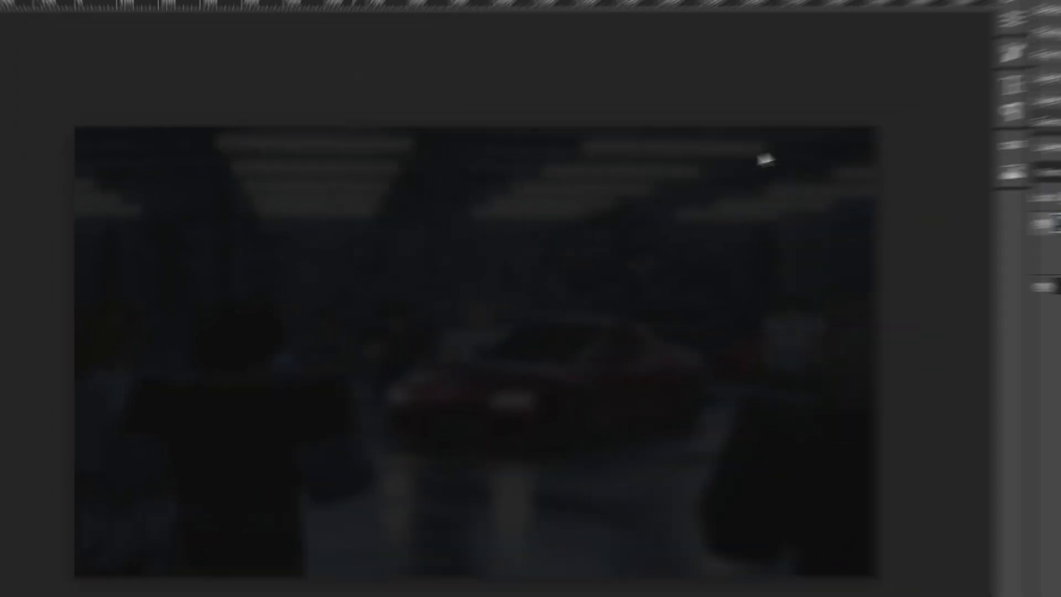
# Readjust the Gaussian Blur smart filter on the faded final3 background render
pyautogui.scroll(-2, 595, 270)
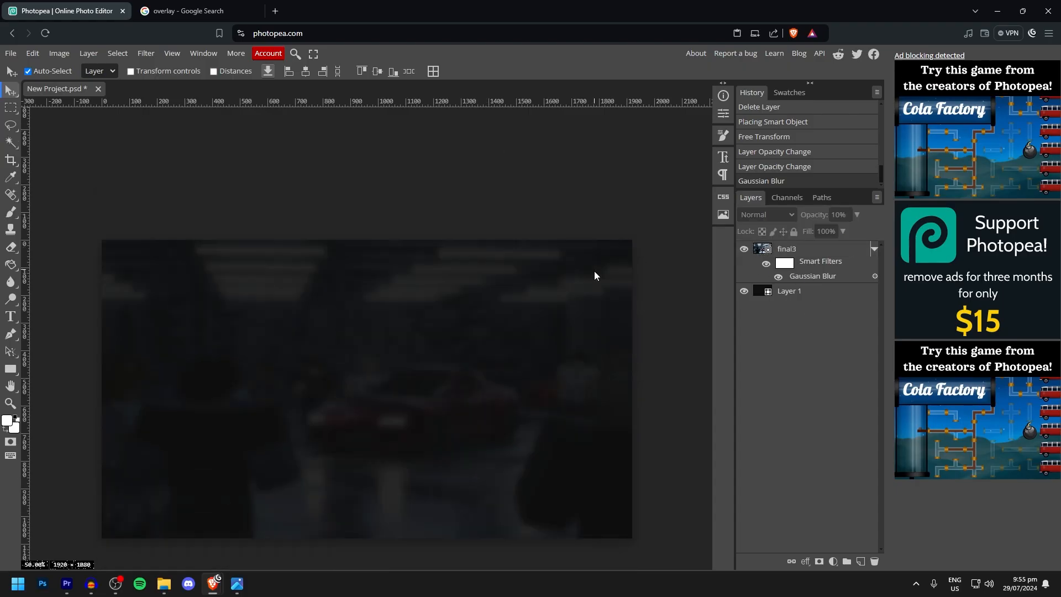
pyautogui.click(810, 266)
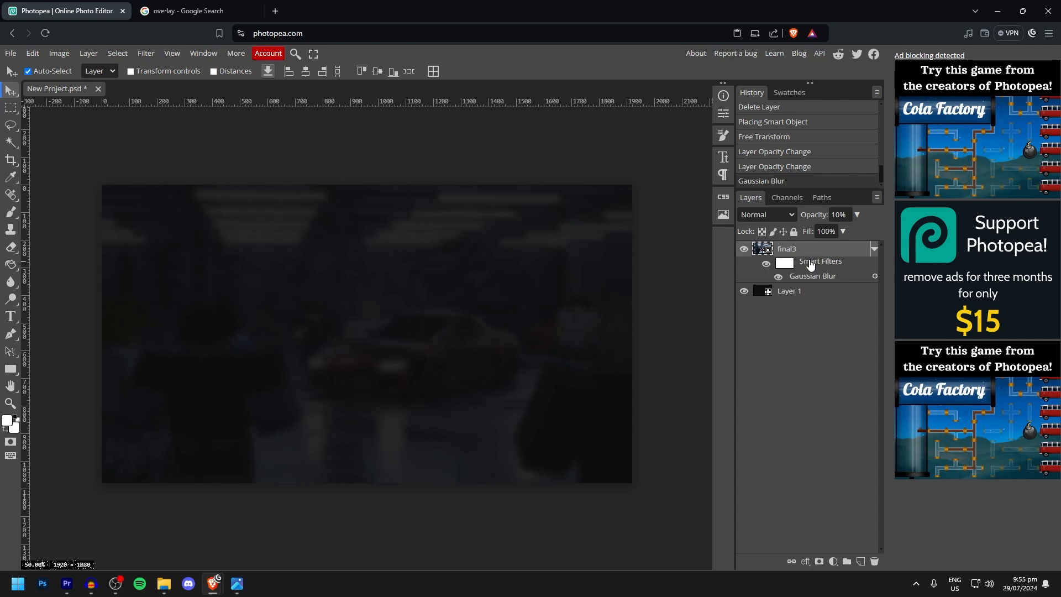
pyautogui.doubleClick(816, 278)
pyautogui.moveTo(141, 175); pyautogui.dragTo(136, 174)
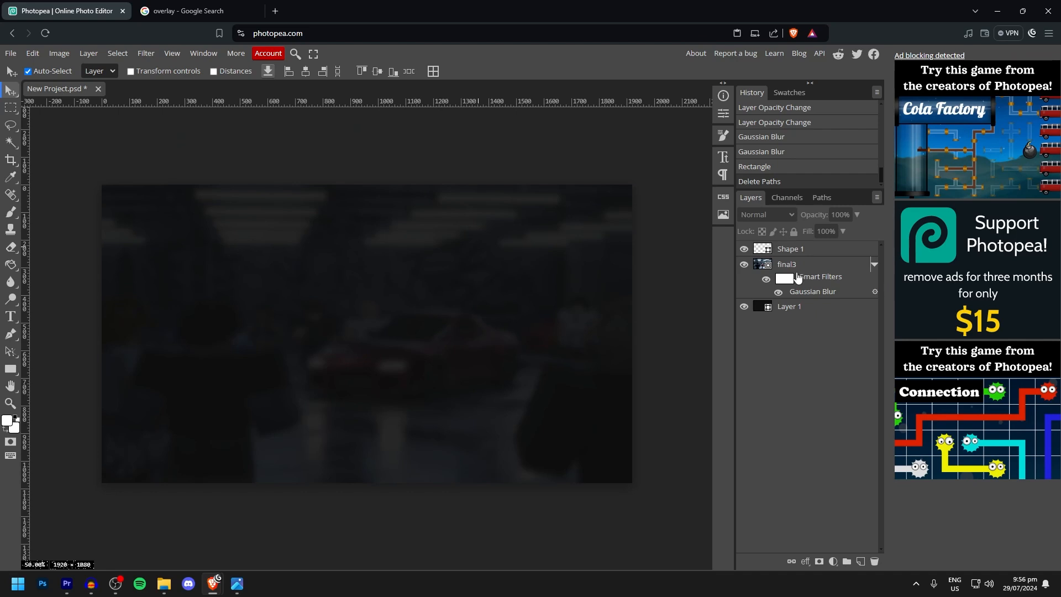
pyautogui.click(814, 252)
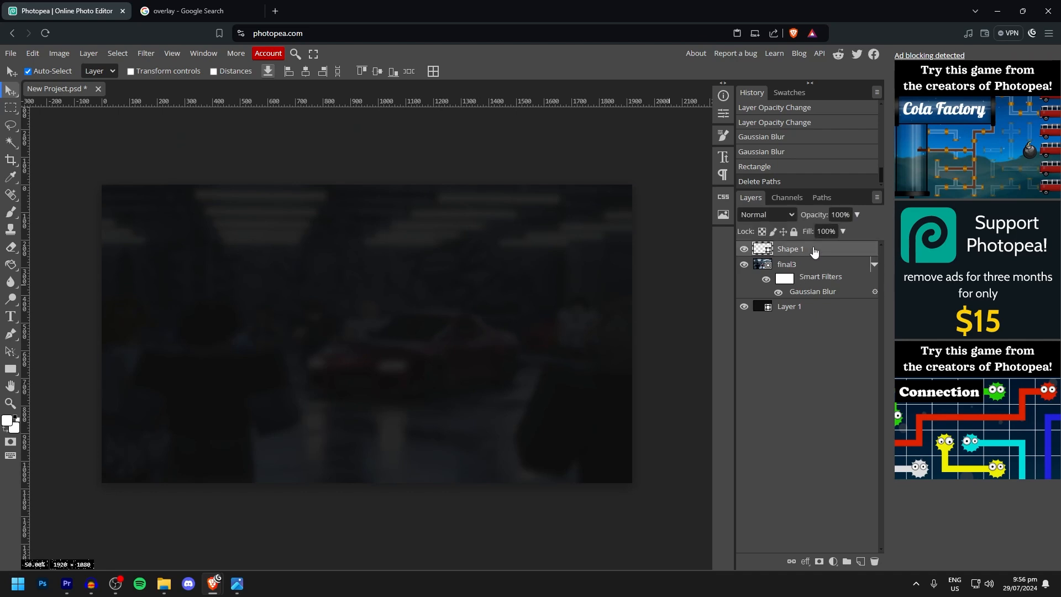
pyautogui.press('Delete')
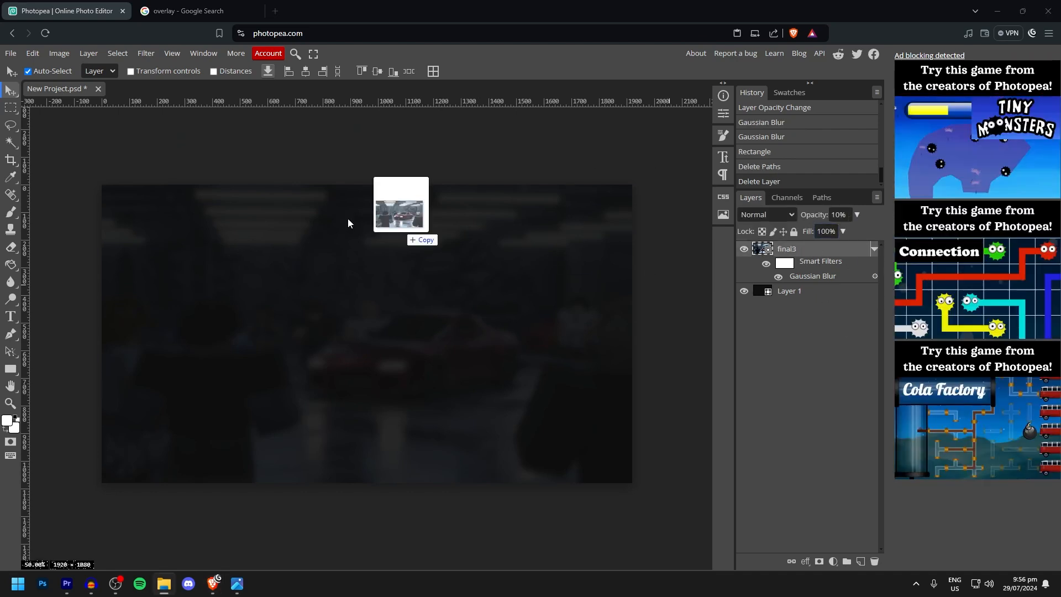
# Place the full-opacity final3 car render at reduced size and the other sample artworks from the file explorer above the blurred background
pyautogui.moveTo(347, 218); pyautogui.dragTo(247, 211)
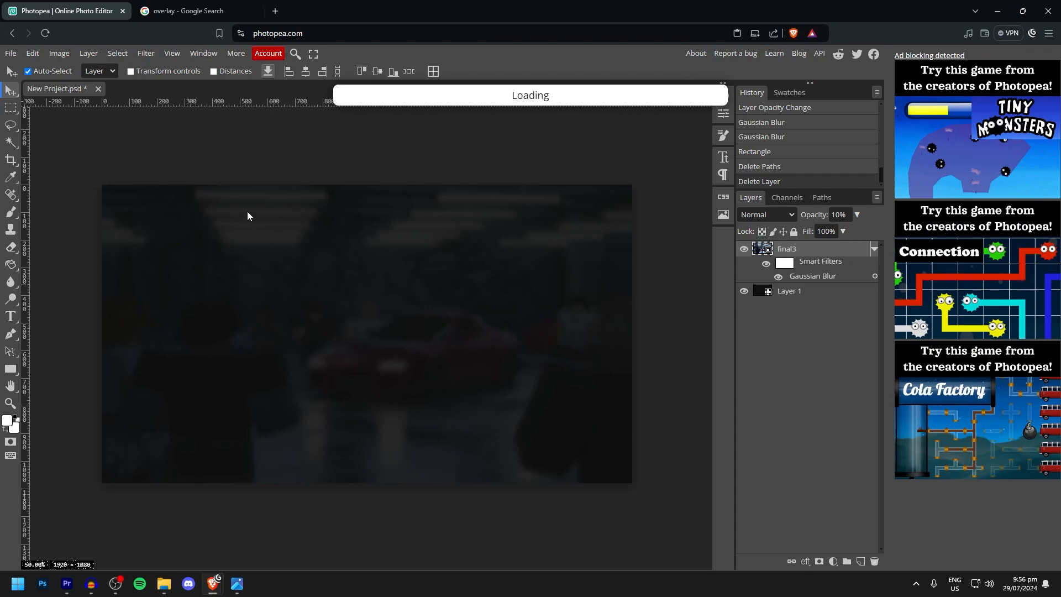
pyautogui.moveTo(630, 334); pyautogui.dragTo(529, 296)
pyautogui.press('Return')
pyautogui.moveTo(253, 258); pyautogui.dragTo(392, 271)
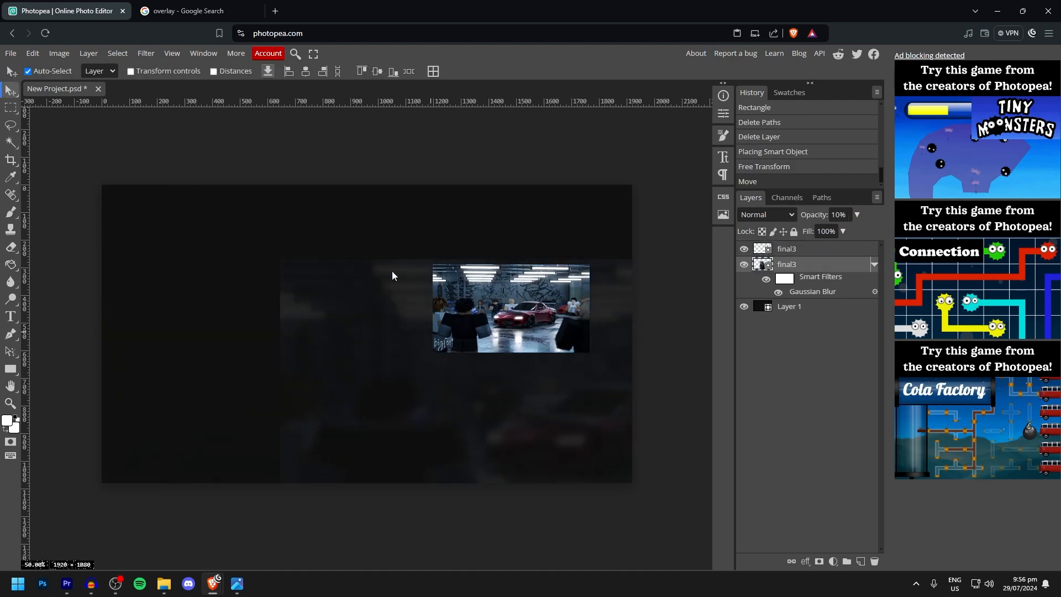
pyautogui.hotkey('ctrl', 'z')
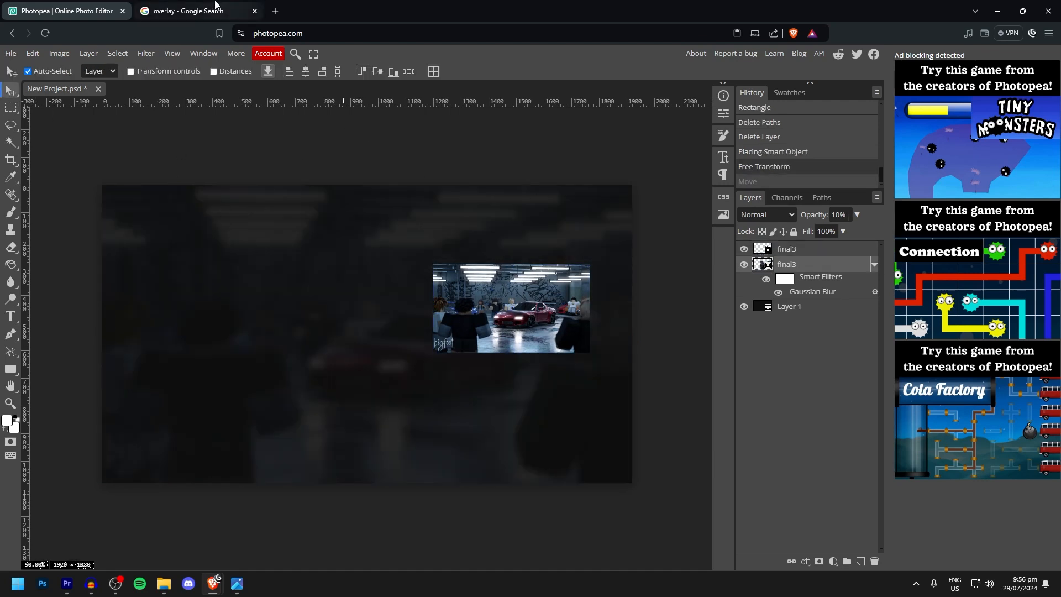
pyautogui.click(163, 584)
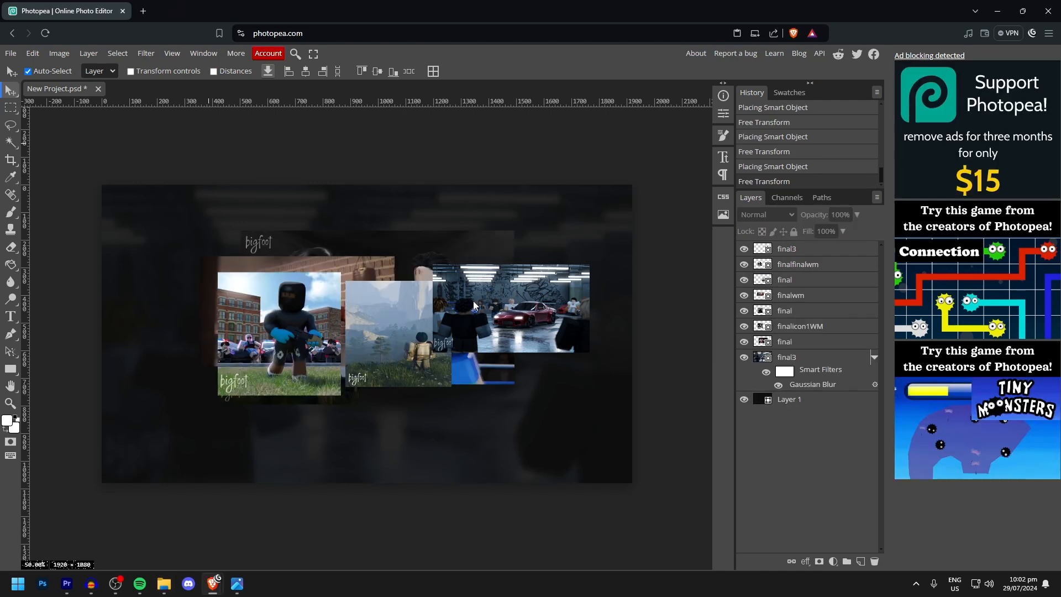
# Spread the overlapping sample artworks apart across the canvas, with the car render at the lower right and the brick-room render at the upper left
pyautogui.moveTo(473, 301); pyautogui.dragTo(499, 379)
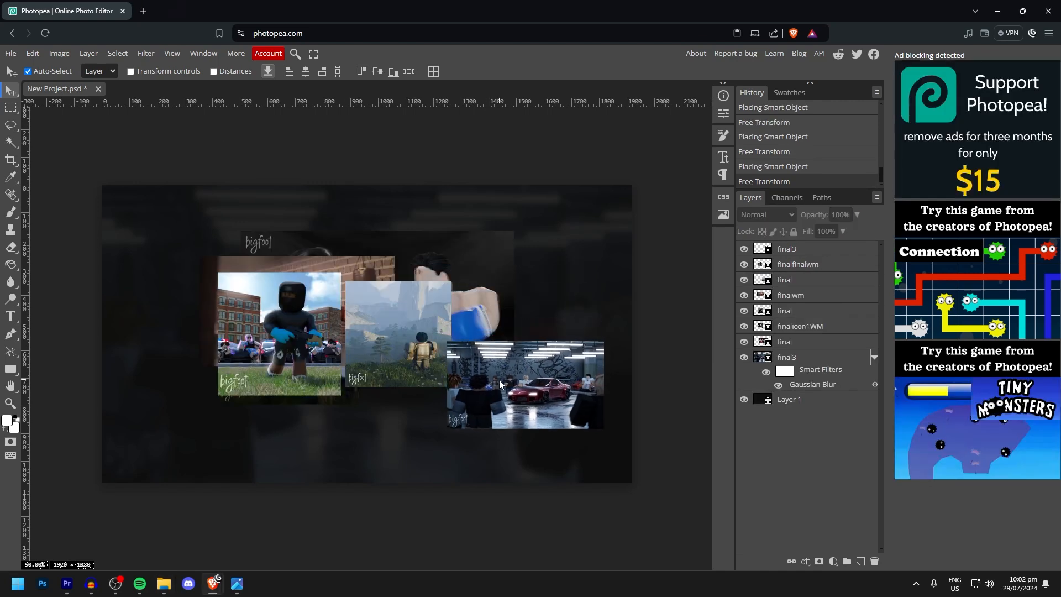
pyautogui.moveTo(415, 359); pyautogui.dragTo(410, 405)
pyautogui.moveTo(312, 338); pyautogui.dragTo(251, 394)
pyautogui.moveTo(321, 313); pyautogui.dragTo(258, 250)
pyautogui.moveTo(453, 262); pyautogui.dragTo(523, 260)
pyautogui.moveTo(329, 303); pyautogui.dragTo(311, 293)
pyautogui.moveTo(340, 330); pyautogui.dragTo(353, 357)
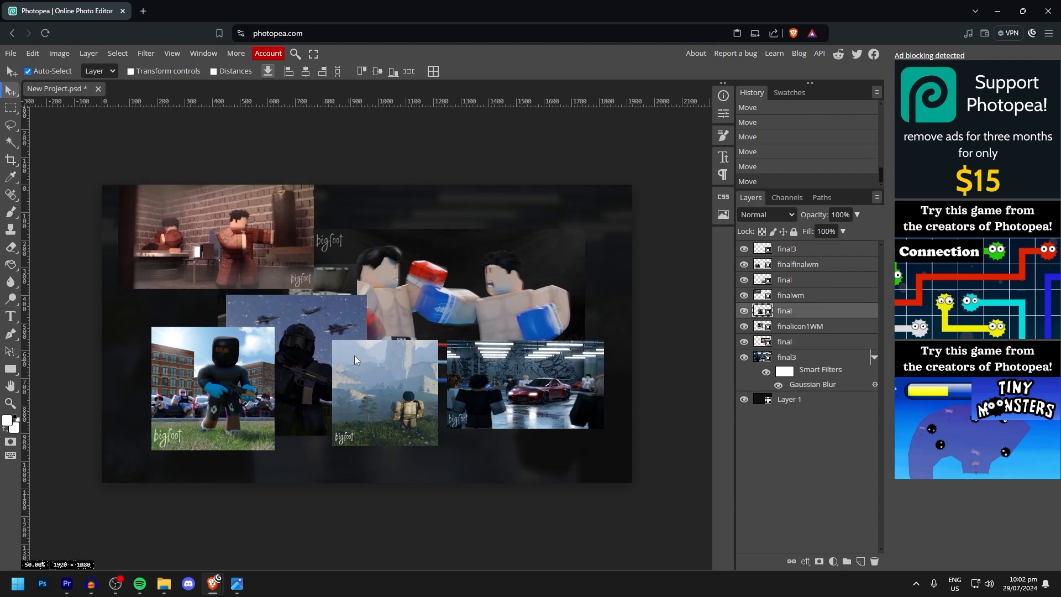
# Move the masked soldier render with jets to the right side of the canvas, above the car render
pyautogui.hotkey('ctrl', 't')
pyautogui.moveTo(366, 365)
pyautogui.mouseDown()
pyautogui.moveTo(327, 357)
pyautogui.moveTo(367, 346)
pyautogui.mouseUp()
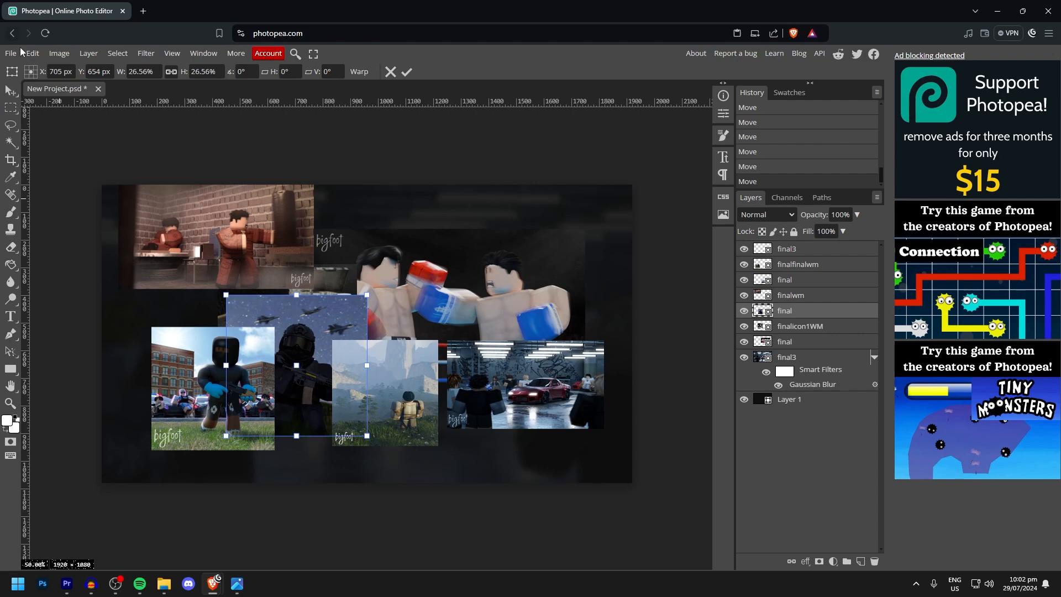
pyautogui.click(11, 91)
pyautogui.moveTo(320, 309); pyautogui.dragTo(442, 254)
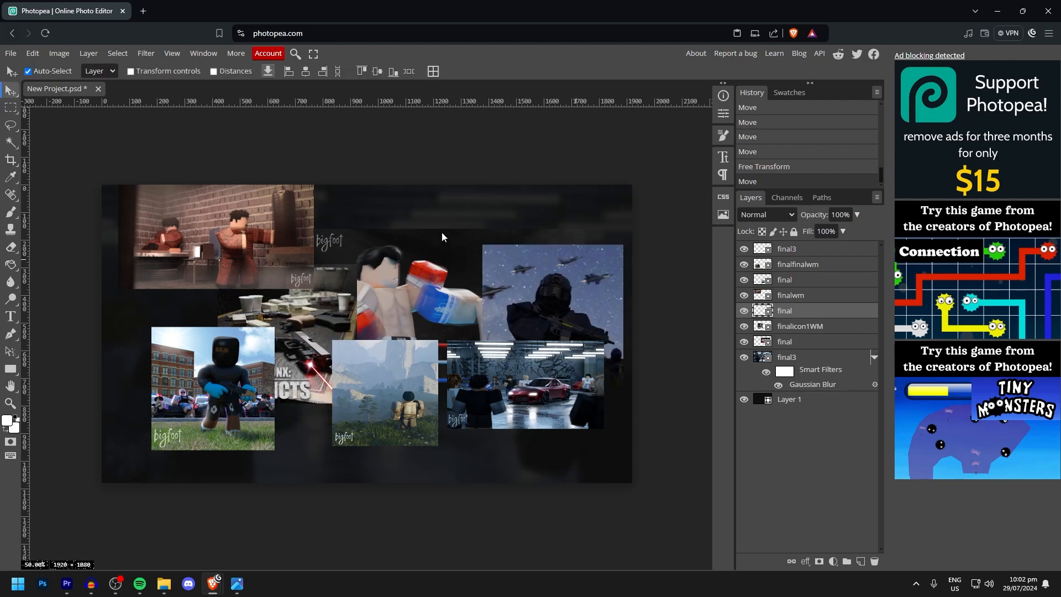
# Scale the boxing render down to 35.63%
pyautogui.click(442, 237)
pyautogui.hotkey('ctrl', 't')
pyautogui.moveTo(587, 307); pyautogui.dragTo(501, 306)
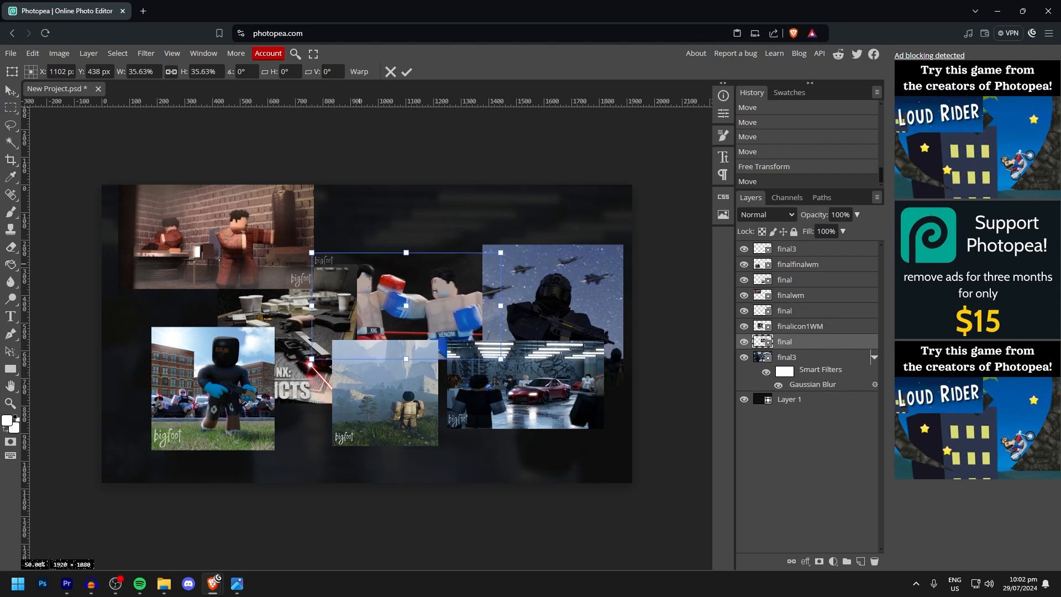
pyautogui.click(12, 91)
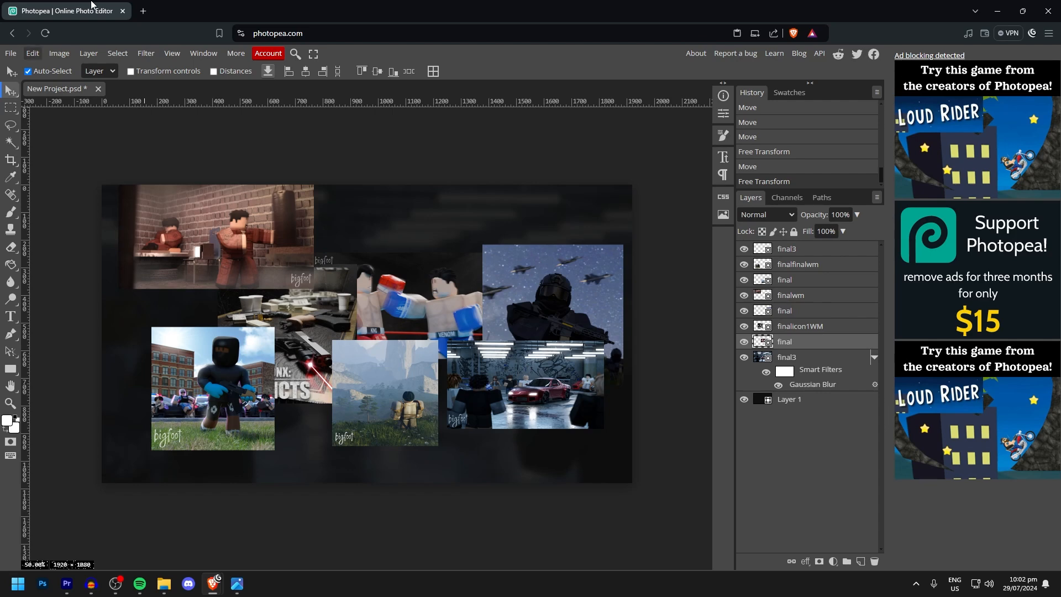
# Move the other artworks out to the canvas edges and set the boxing and car renders side by side in the cleared middle
pyautogui.moveTo(399, 377); pyautogui.dragTo(405, 450)
pyautogui.moveTo(273, 335); pyautogui.dragTo(300, 415)
pyautogui.moveTo(339, 324); pyautogui.dragTo(305, 461)
pyautogui.moveTo(525, 411); pyautogui.dragTo(522, 483)
pyautogui.moveTo(429, 315); pyautogui.dragTo(334, 351)
pyautogui.moveTo(276, 254); pyautogui.dragTo(179, 216)
pyautogui.moveTo(529, 313); pyautogui.dragTo(584, 208)
pyautogui.moveTo(385, 333); pyautogui.dragTo(346, 290)
pyautogui.moveTo(522, 445); pyautogui.dragTo(453, 283)
# Enlarge the final3 car render to 23.37%, about 673 px wide, so its height matches the neighbouring boxing render
pyautogui.scroll(2, 362, 240)
pyautogui.scroll(4, 363, 239)
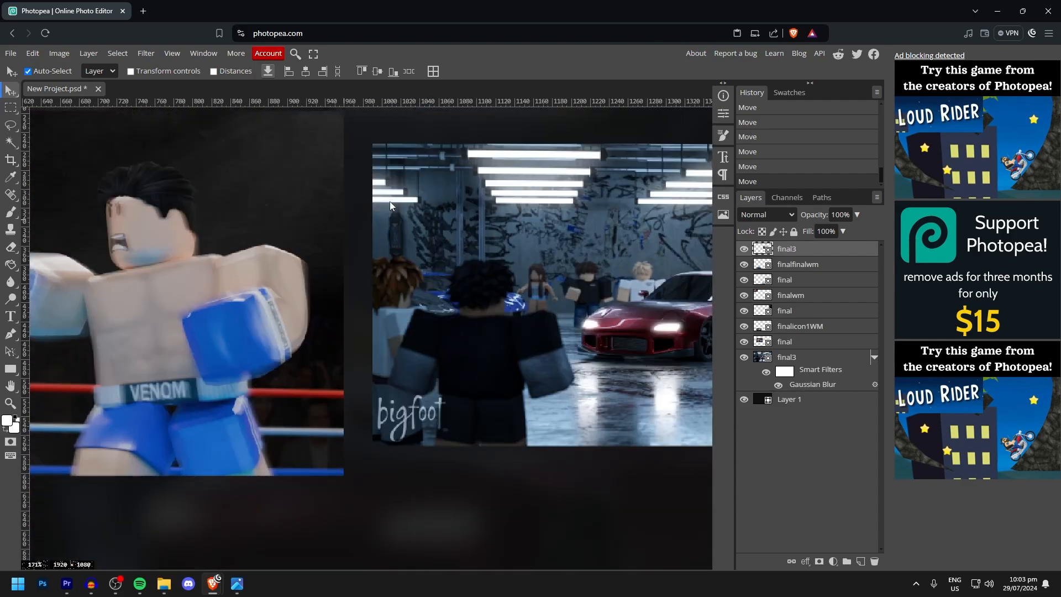
pyautogui.scroll(-3, 390, 202)
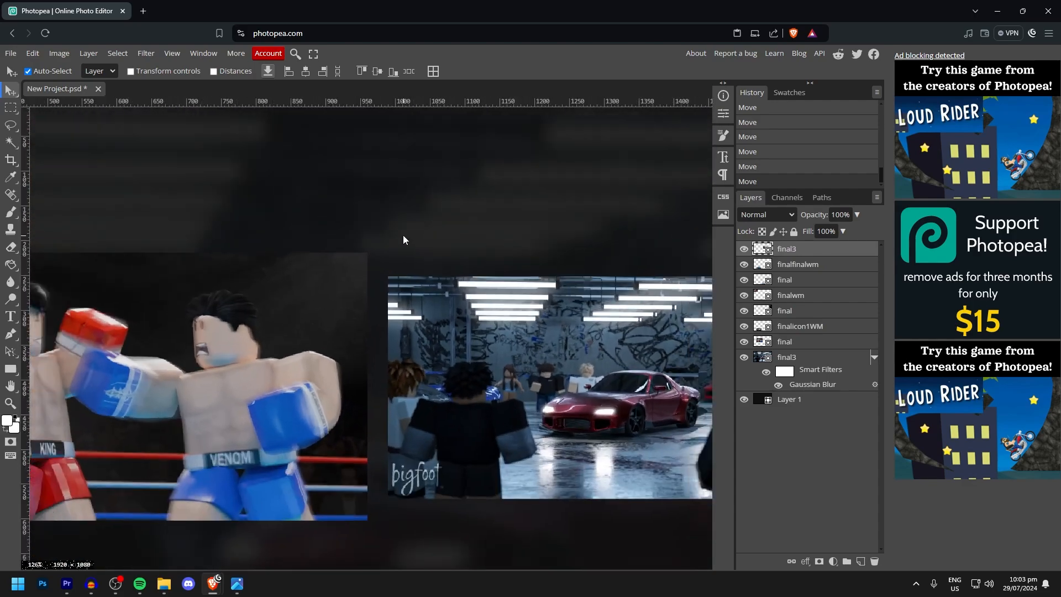
pyautogui.scroll(-3, 412, 249)
pyautogui.scroll(6, 396, 263)
pyautogui.scroll(-3, 387, 360)
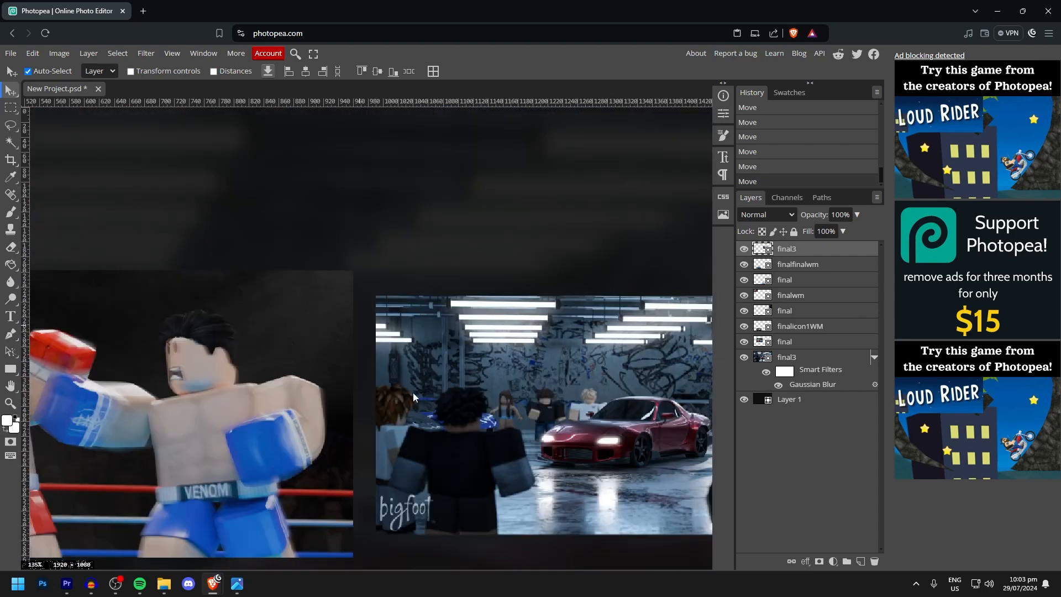
pyautogui.scroll(-4, 419, 328)
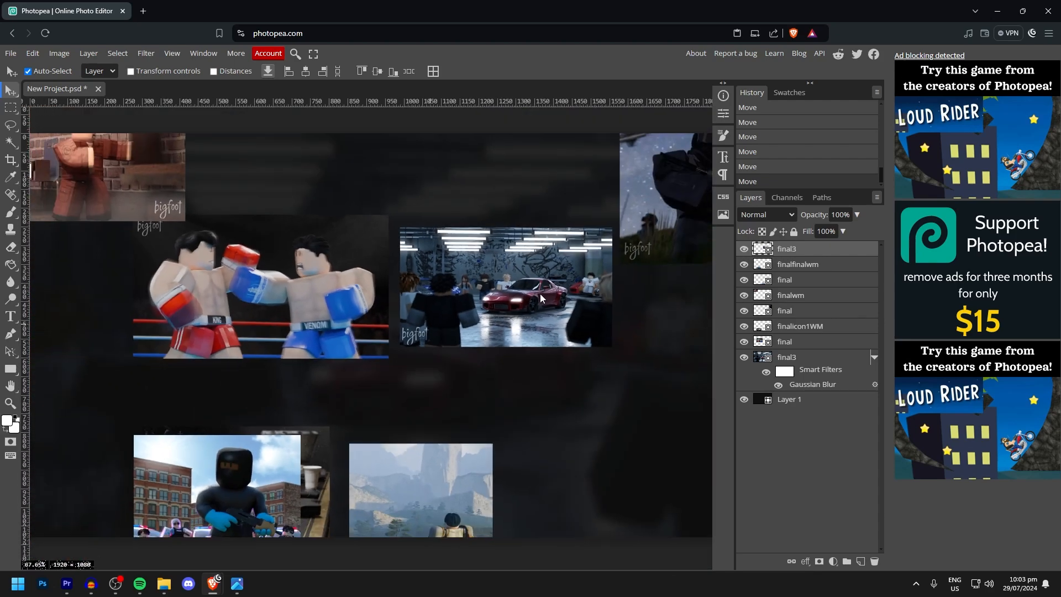
pyautogui.hotkey('ctrl', 't')
pyautogui.moveTo(611, 287); pyautogui.dragTo(652, 288)
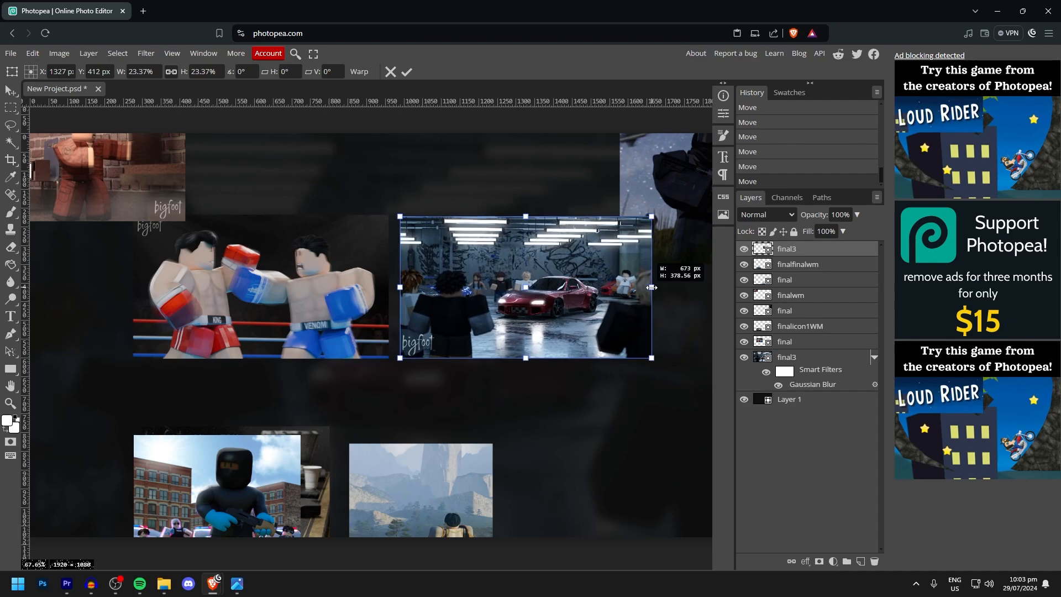
pyautogui.press('Return')
# Reposition the car render farther right and shift the boxing render toward the canvas centre, leaving a small gap between them
pyautogui.scroll(6, 353, 187)
pyautogui.scroll(2, 465, 256)
pyautogui.moveTo(466, 271); pyautogui.dragTo(448, 235)
pyautogui.scroll(-6, 455, 248)
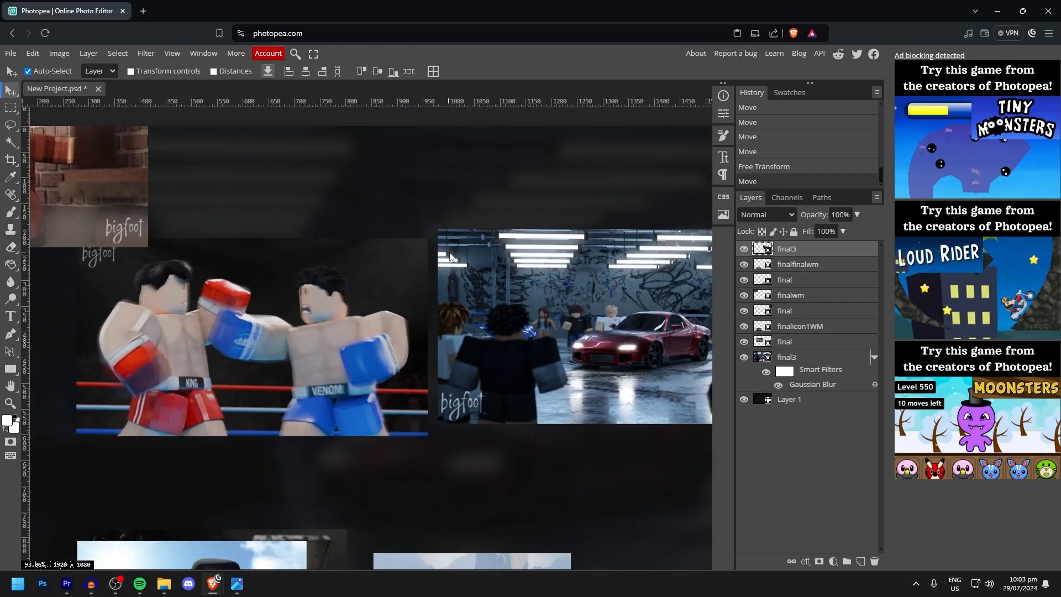
pyautogui.scroll(-3, 450, 254)
pyautogui.scroll(-1, 396, 307)
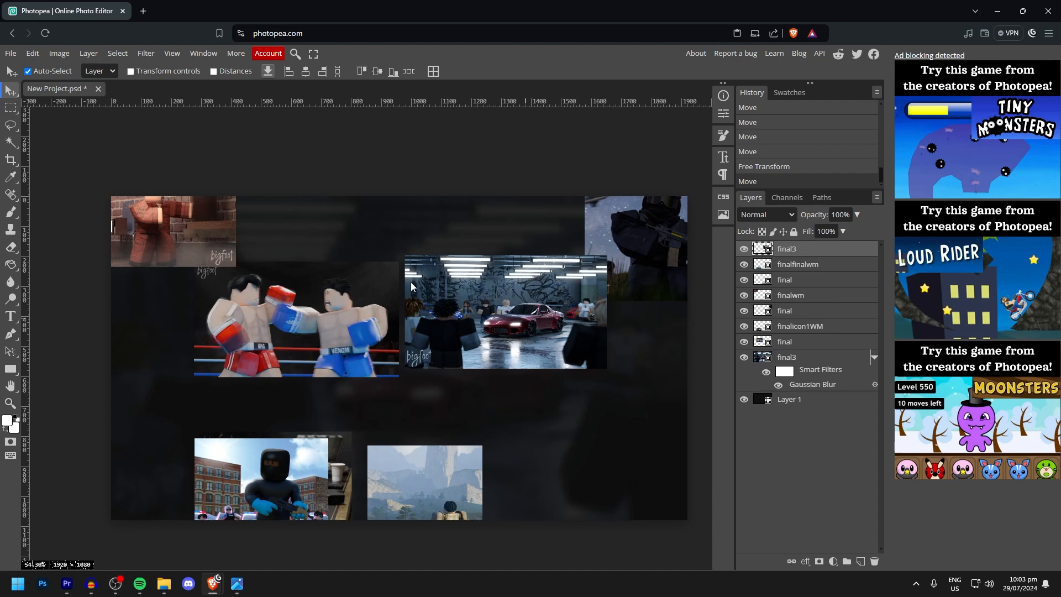
pyautogui.moveTo(466, 303); pyautogui.dragTo(538, 306)
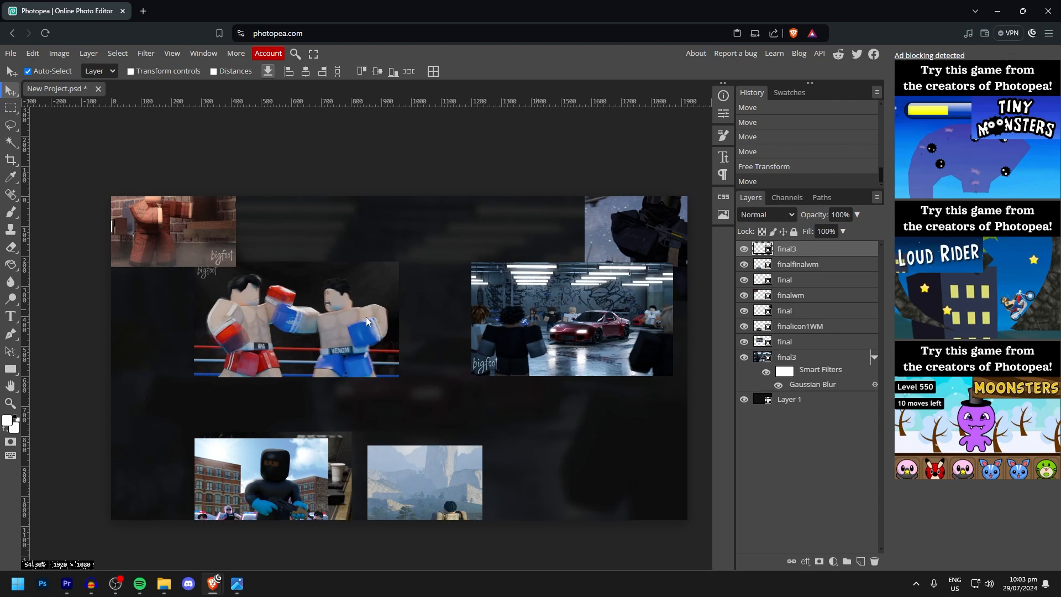
pyautogui.moveTo(366, 318); pyautogui.dragTo(417, 312)
# Shrink the final3 car render and duplicate it four times to form a row of five across the canvas
pyautogui.click(538, 315)
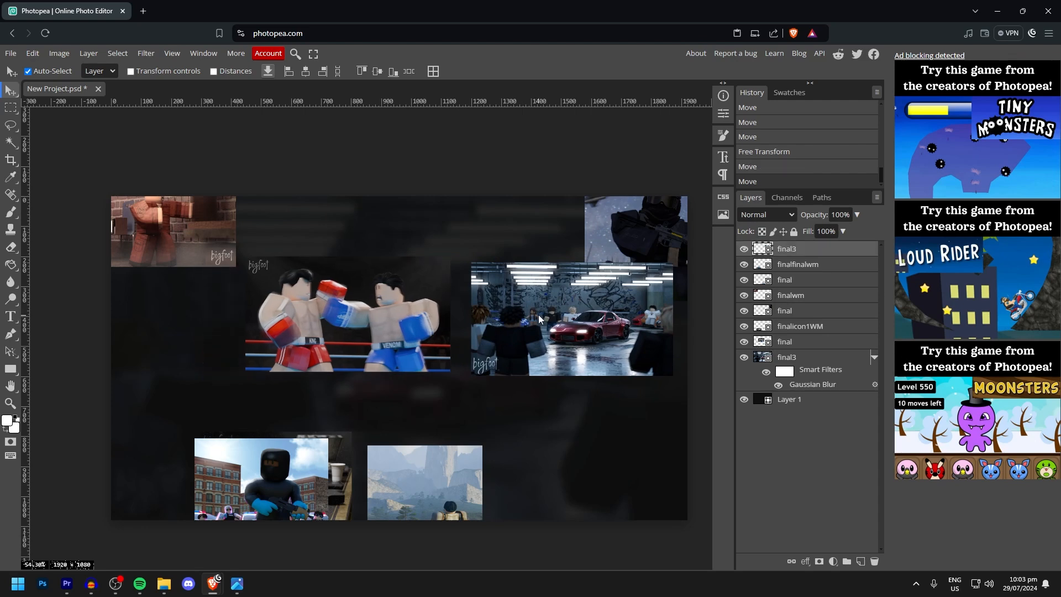
pyautogui.hotkey('ctrl', 't')
pyautogui.click(13, 90)
pyautogui.click(60, 54)
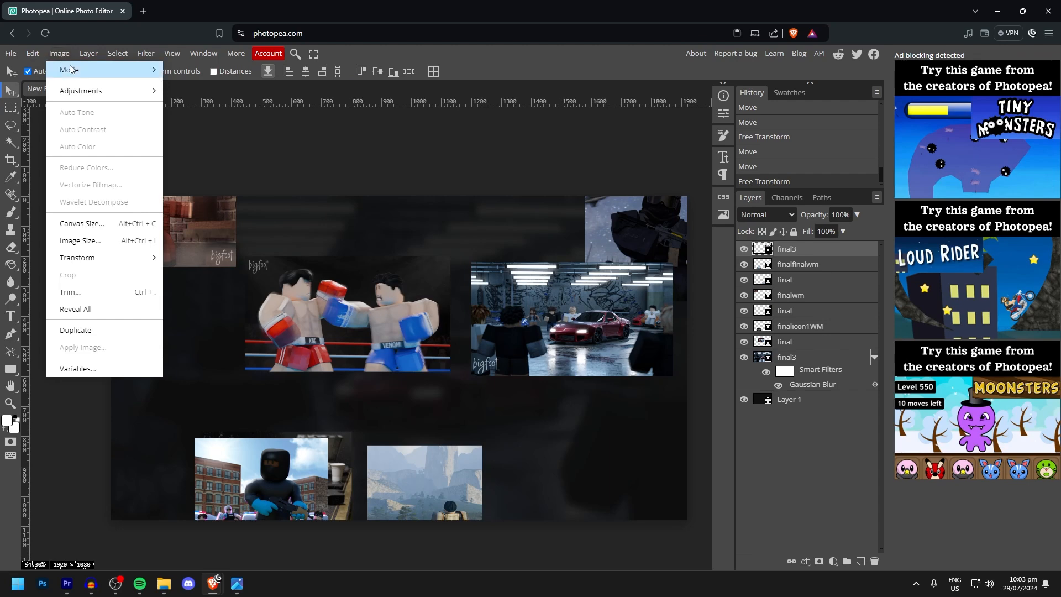
pyautogui.click(474, 327)
pyautogui.hotkey('ctrl', 't')
pyautogui.moveTo(474, 327); pyautogui.dragTo(168, 313)
pyautogui.press('Return')
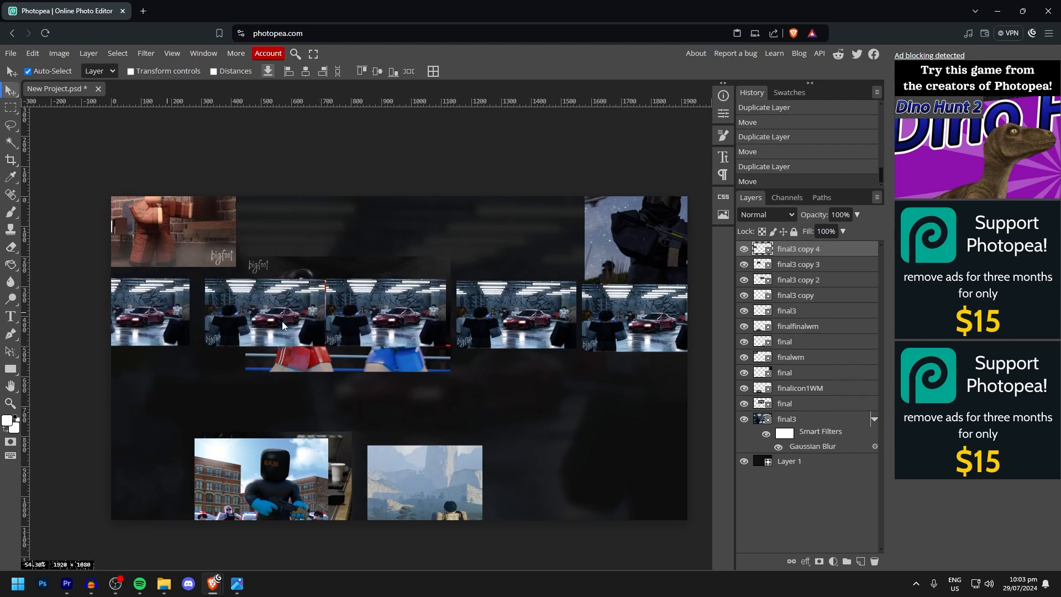
pyautogui.click(384, 327)
pyautogui.scroll(-4, 403, 323)
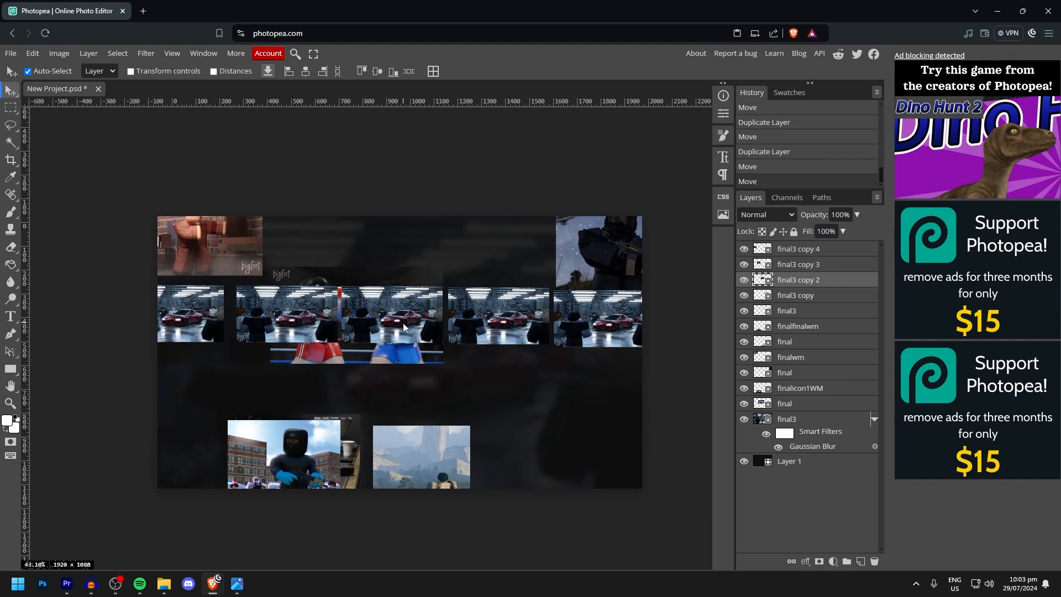
pyautogui.scroll(1, 420, 317)
pyautogui.scroll(-2, 421, 321)
pyautogui.scroll(2, 422, 321)
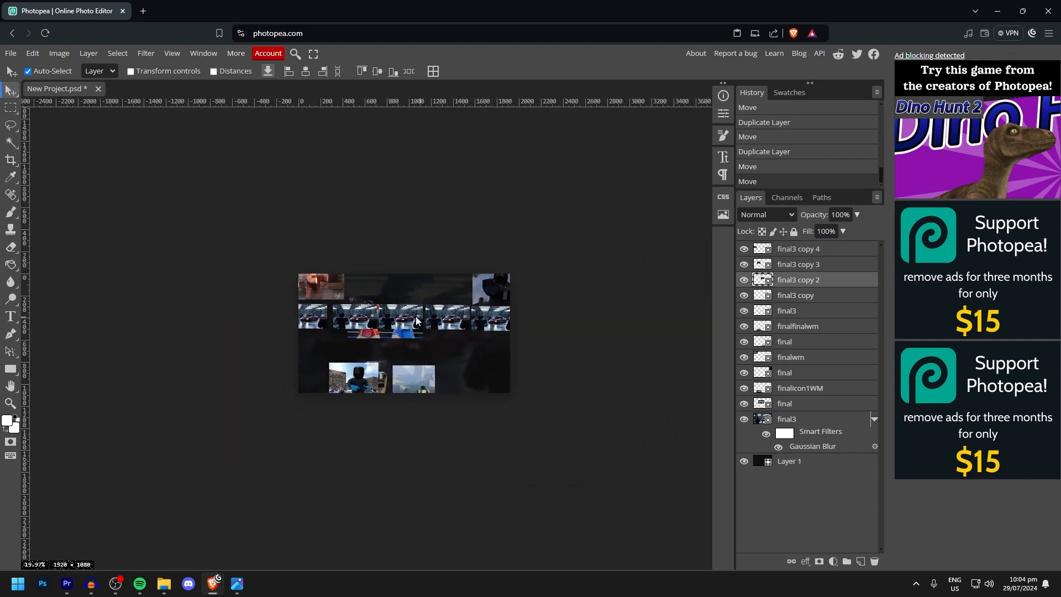
pyautogui.scroll(-3, 418, 322)
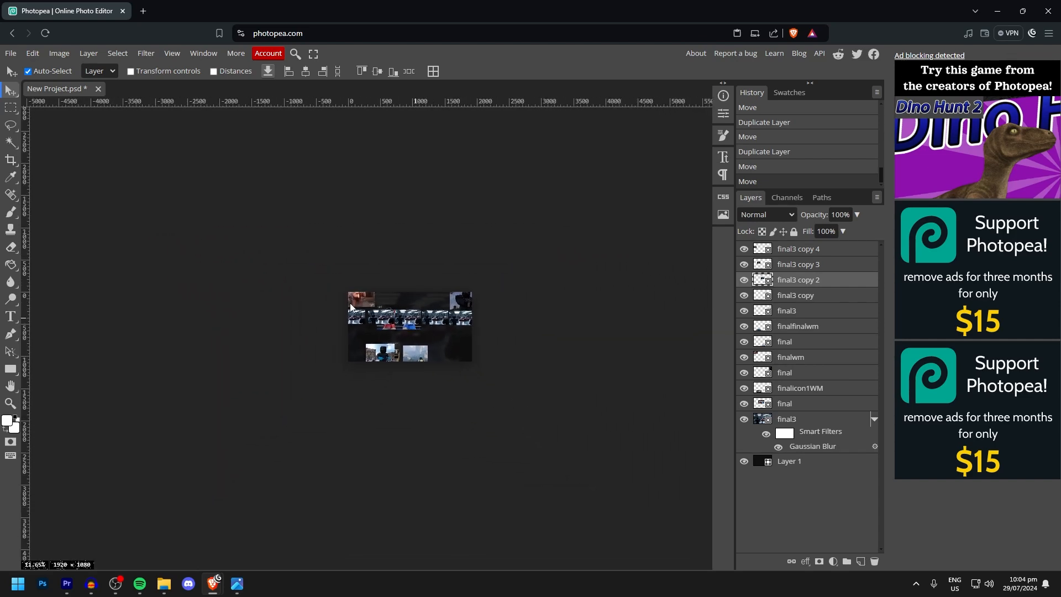
pyautogui.hscroll(2, 401, 354)
pyautogui.hscroll(-3, 437, 357)
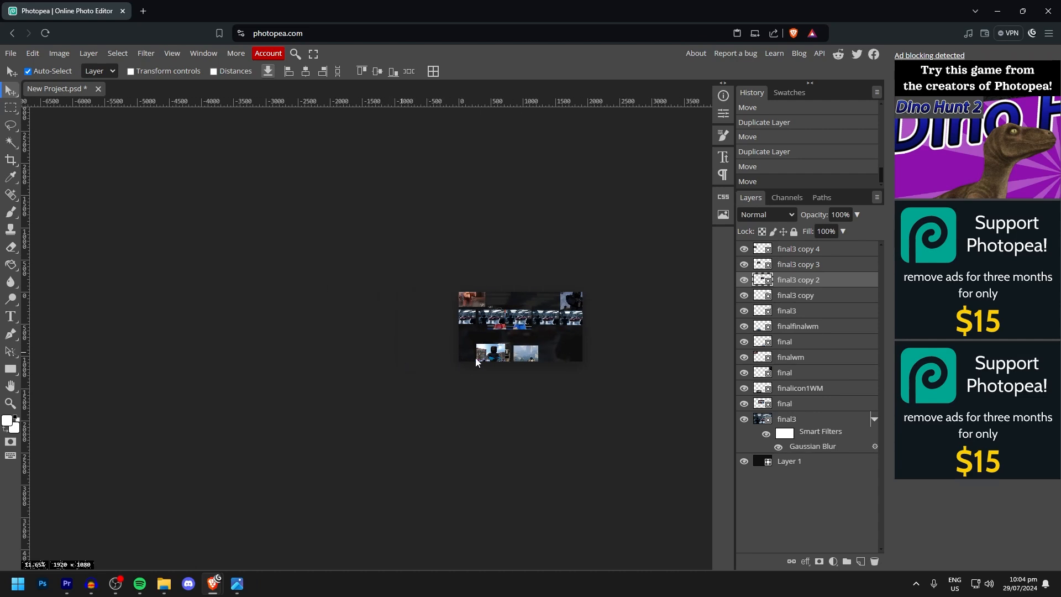
pyautogui.scroll(3, 561, 356)
pyautogui.hscroll(1, 568, 357)
pyautogui.hscroll(1, 567, 362)
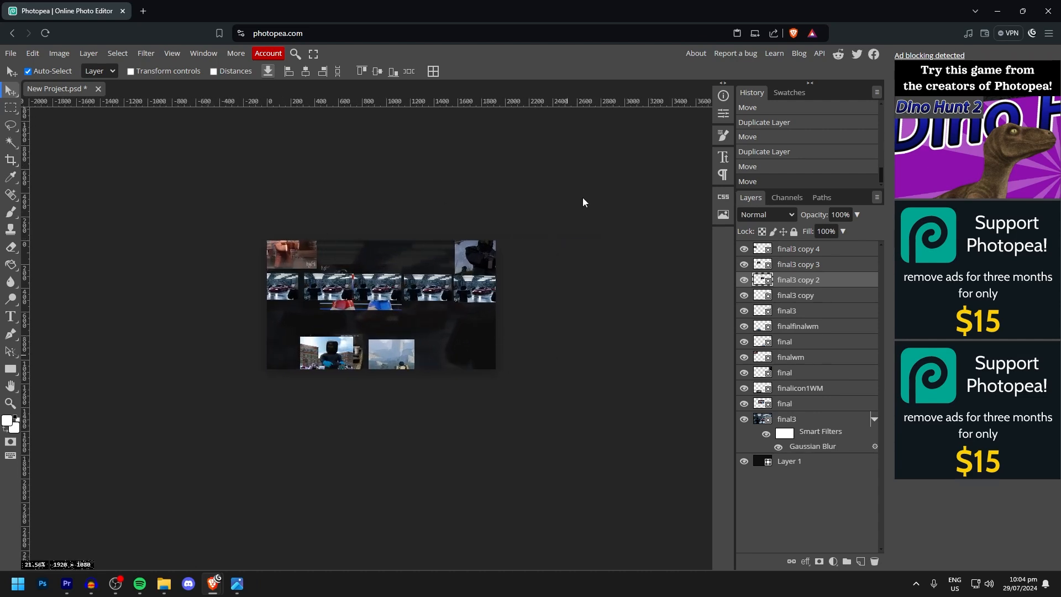
pyautogui.scroll(1, 517, 276)
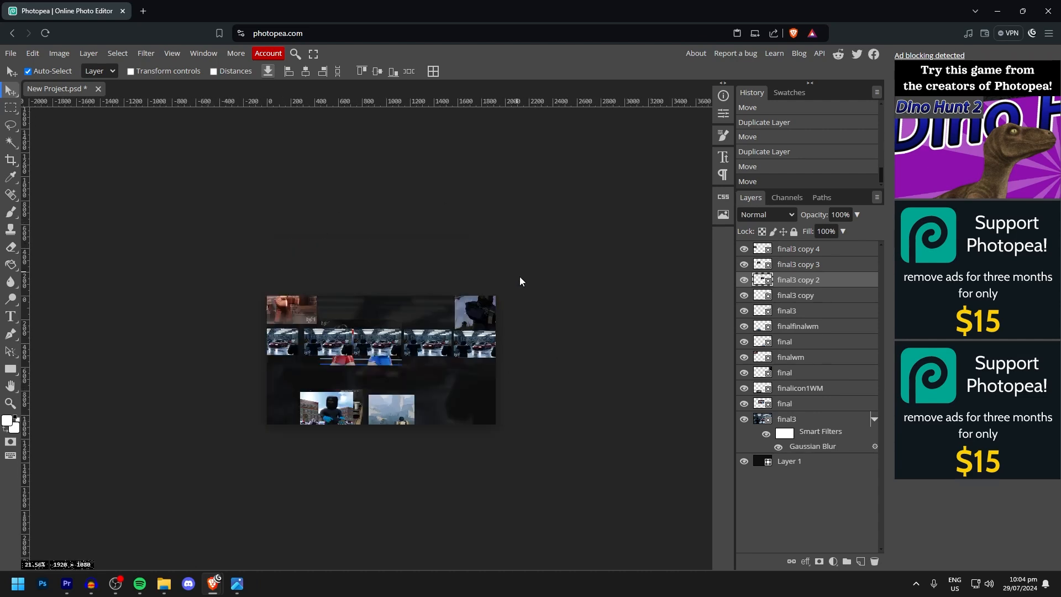
# Select the five car renders in the row and duplicate them as two more rows, one above and one below
pyautogui.click(334, 351)
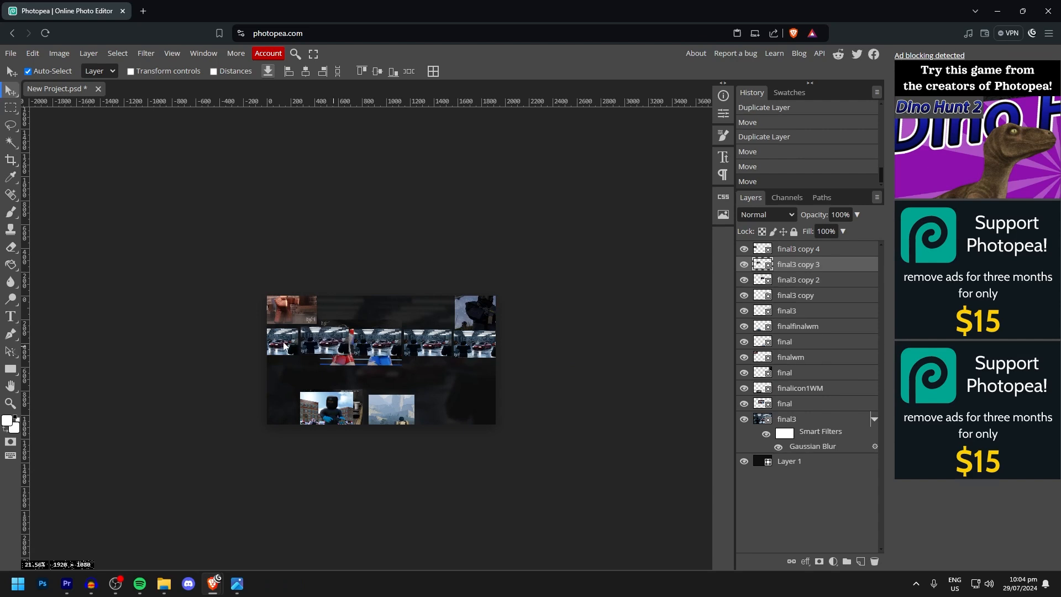
pyautogui.click(283, 347)
pyautogui.keyDown('shift'); pyautogui.click(331, 347); pyautogui.keyUp('shift')
pyautogui.keyDown('shift'); pyautogui.click(380, 347); pyautogui.keyUp('shift')
pyautogui.keyDown('shift'); pyautogui.click(427, 348); pyautogui.keyUp('shift')
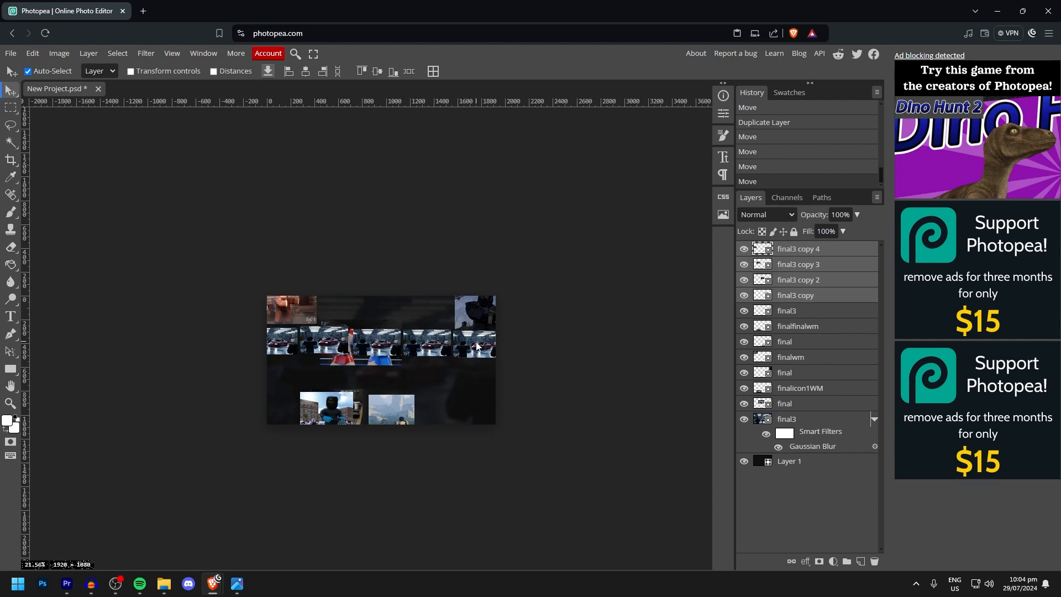
pyautogui.keyDown('shift'); pyautogui.click(476, 343); pyautogui.keyUp('shift')
pyautogui.moveTo(472, 344); pyautogui.dragTo(471, 313)
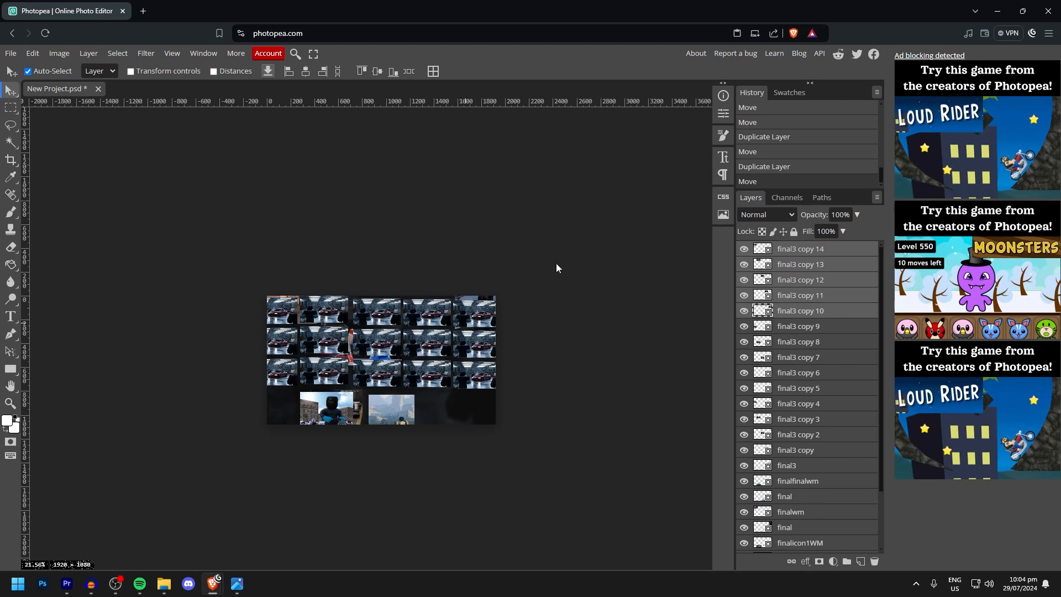
# Delete the top and middle rows of duplicated car renders, five layers in each
pyautogui.press('Delete')
pyautogui.click(479, 349)
pyautogui.keyDown('shift'); pyautogui.click(425, 349); pyautogui.keyUp('shift')
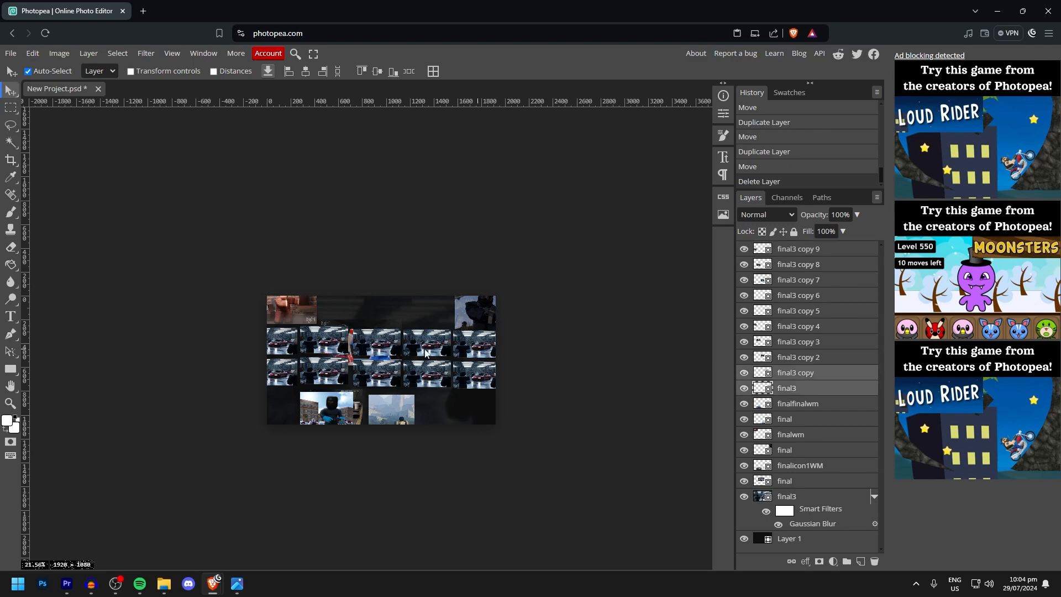
pyautogui.keyDown('shift'); pyautogui.click(376, 348); pyautogui.keyUp('shift')
pyautogui.keyDown('shift'); pyautogui.click(327, 350); pyautogui.keyUp('shift')
pyautogui.keyDown('shift'); pyautogui.click(287, 346); pyautogui.keyUp('shift')
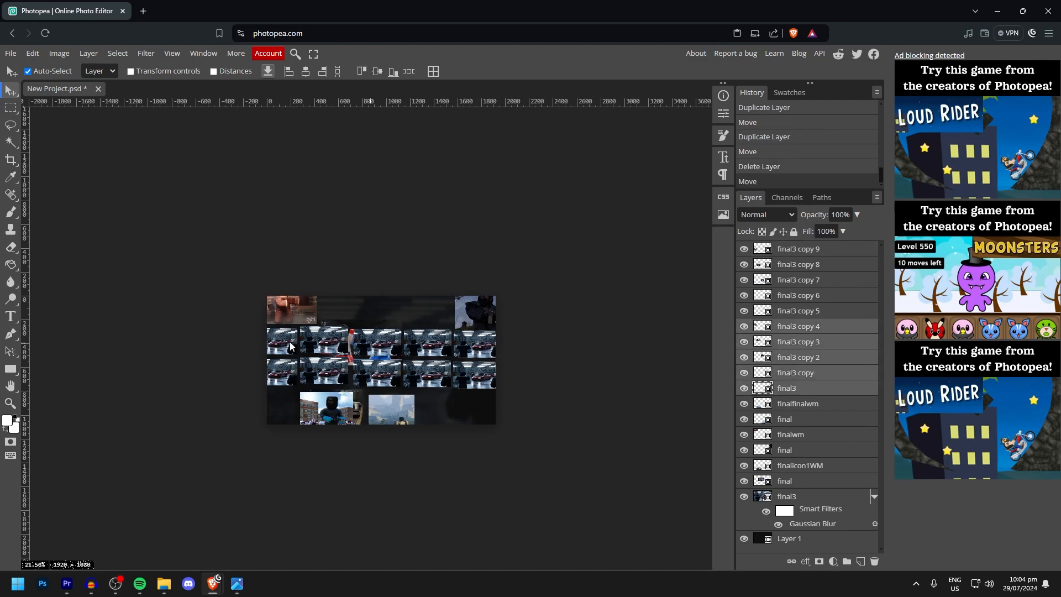
pyautogui.press('Delete')
# Delete four of the five car renders in the remaining row, keeping only the one at its right end
pyautogui.scroll(2, 300, 386)
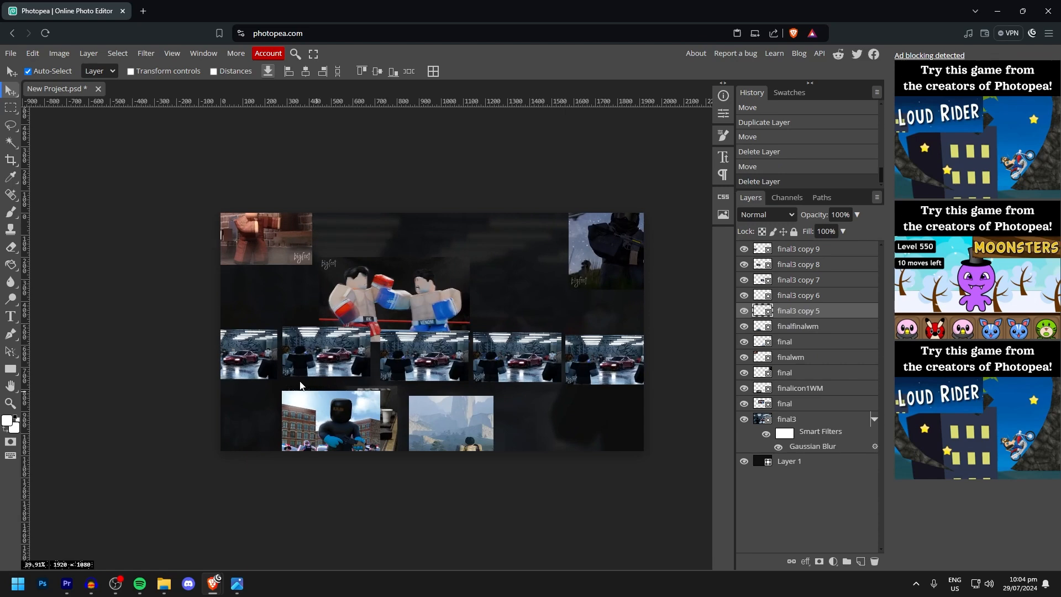
pyautogui.click(263, 354)
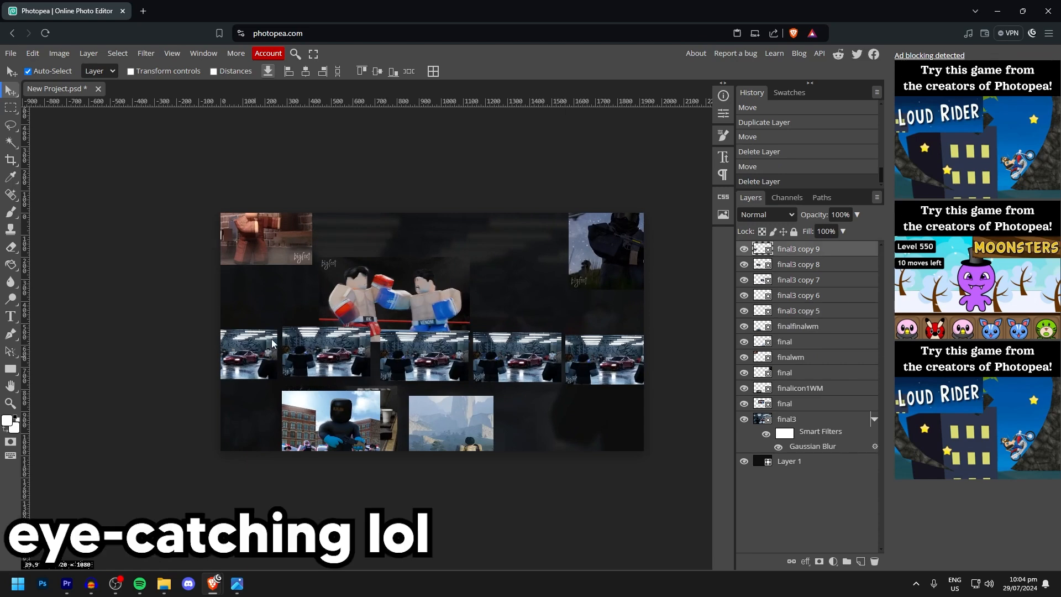
pyautogui.press('Delete')
pyautogui.press('Delete')
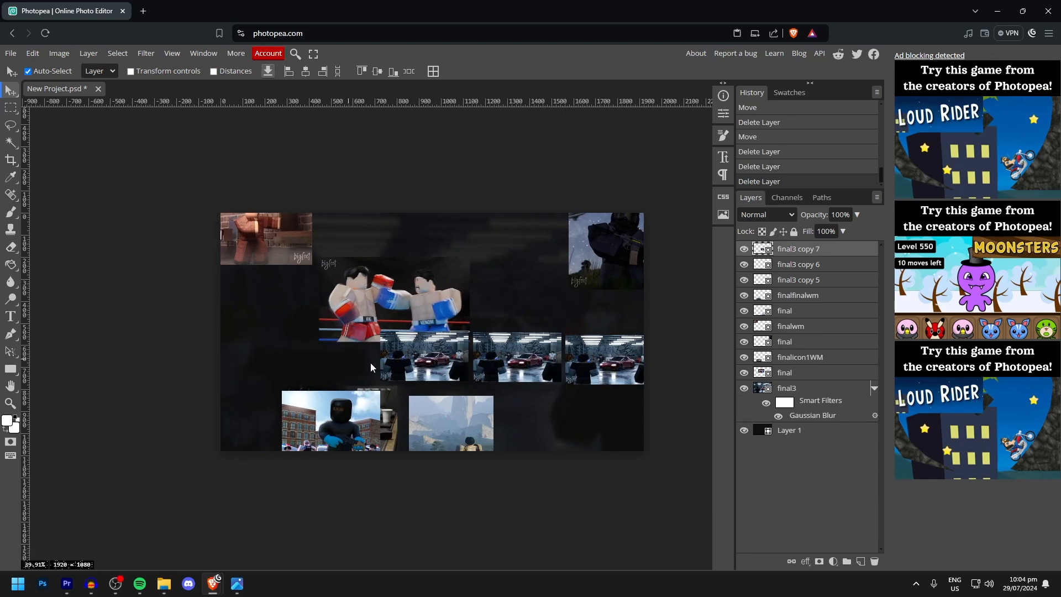
pyautogui.press('Delete')
pyautogui.press('Delete')
# Move the car render, the masked character render and the soldier render into the right half of the sheet
pyautogui.moveTo(592, 371); pyautogui.dragTo(534, 355)
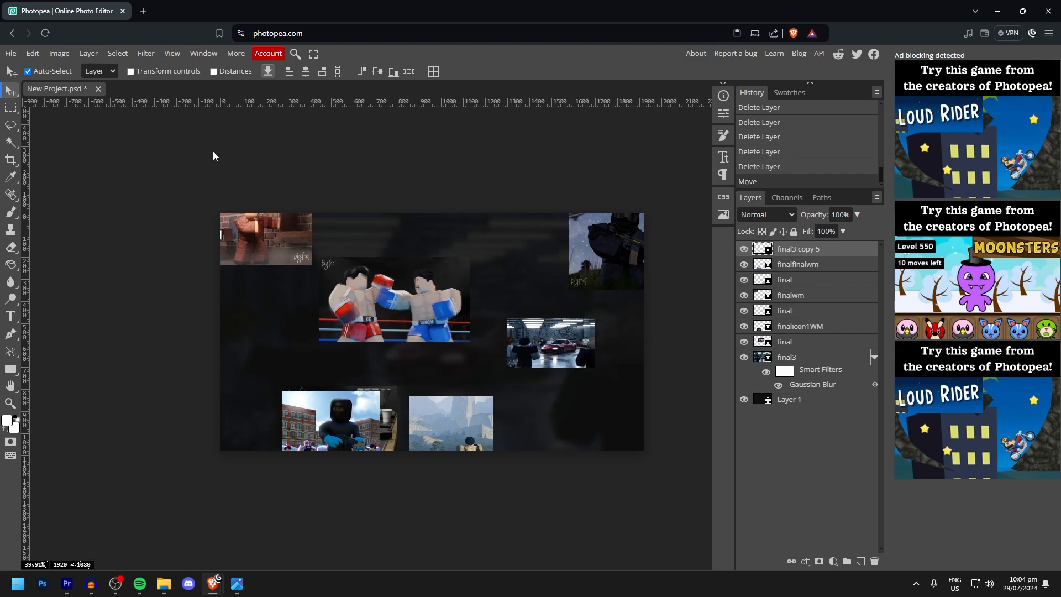
pyautogui.moveTo(396, 411); pyautogui.dragTo(568, 301)
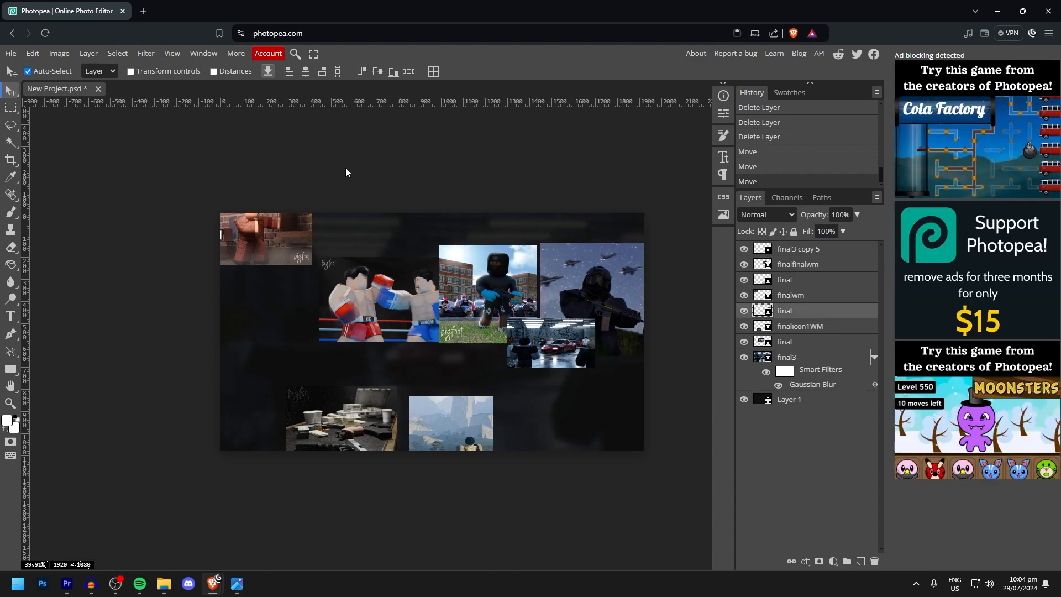
pyautogui.click(312, 137)
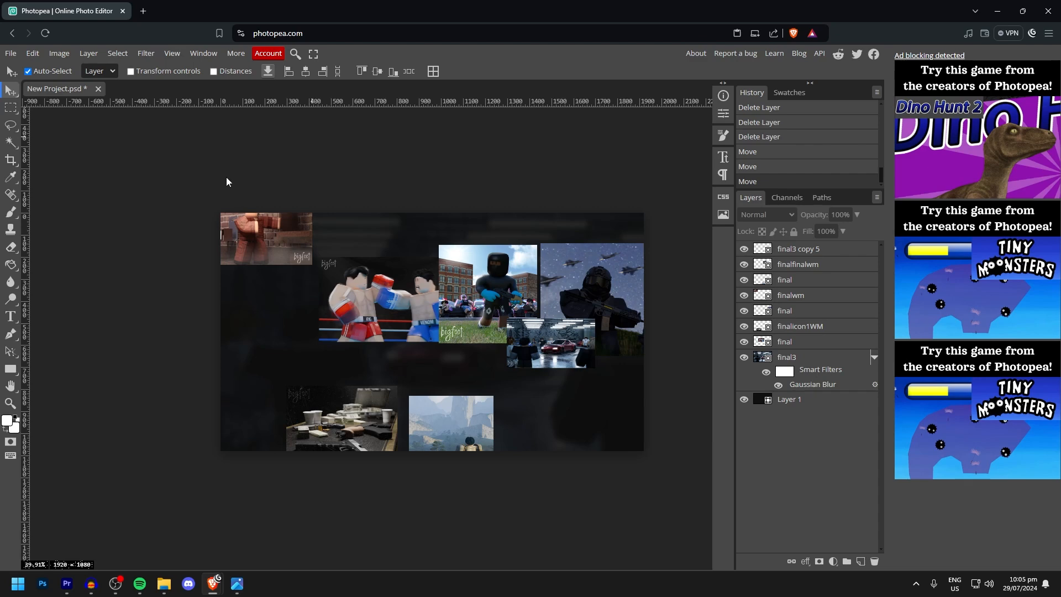
# Show the grid over the canvas and nudge the boxing render slightly to line up with the grid lines
pyautogui.click(171, 56)
pyautogui.moveTo(193, 197)
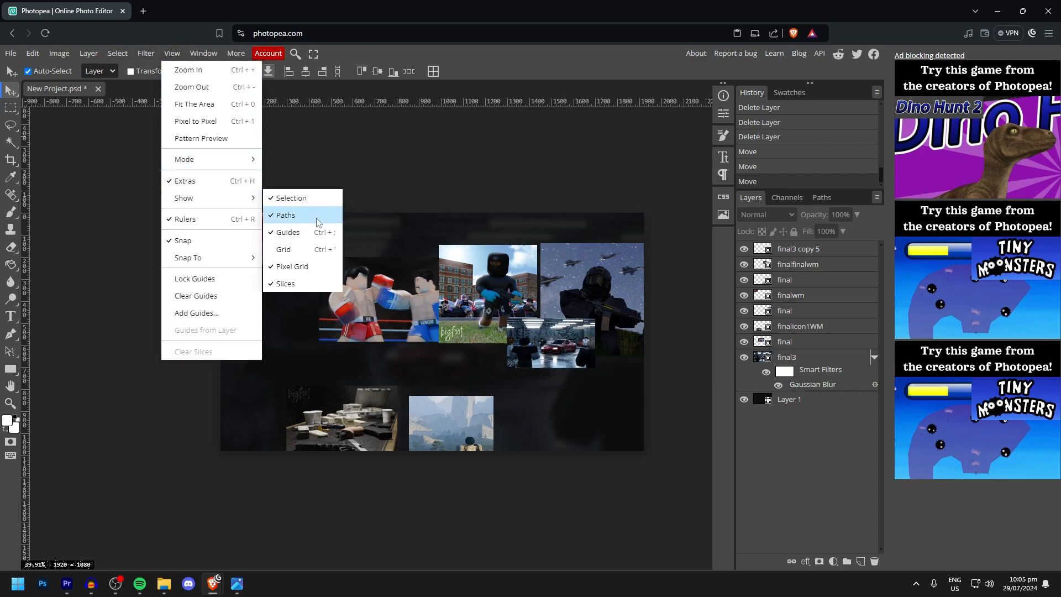
pyautogui.click(289, 252)
pyautogui.scroll(10, 322, 247)
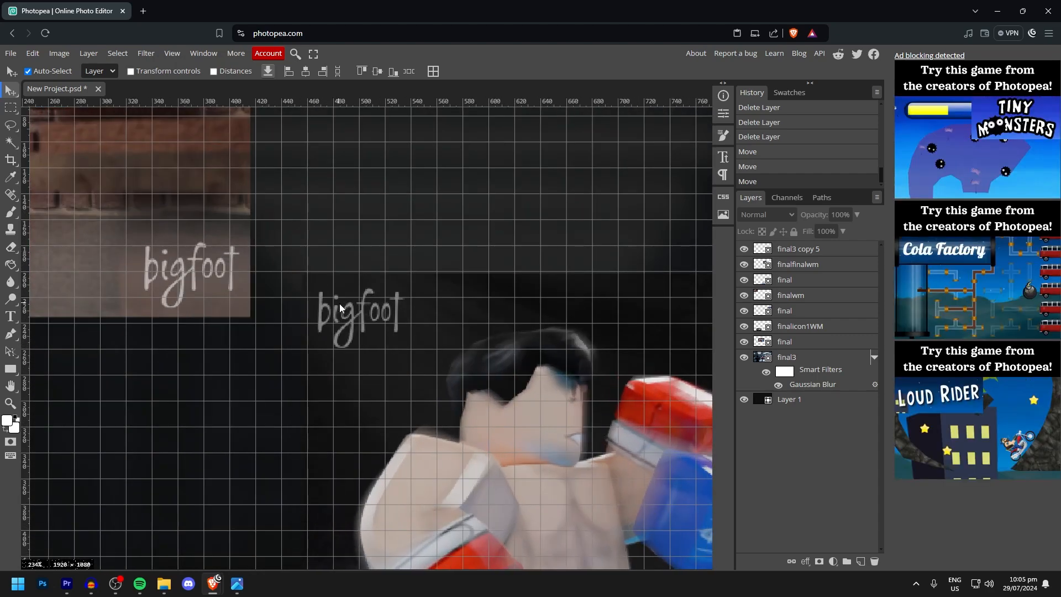
pyautogui.moveTo(340, 308); pyautogui.dragTo(342, 298)
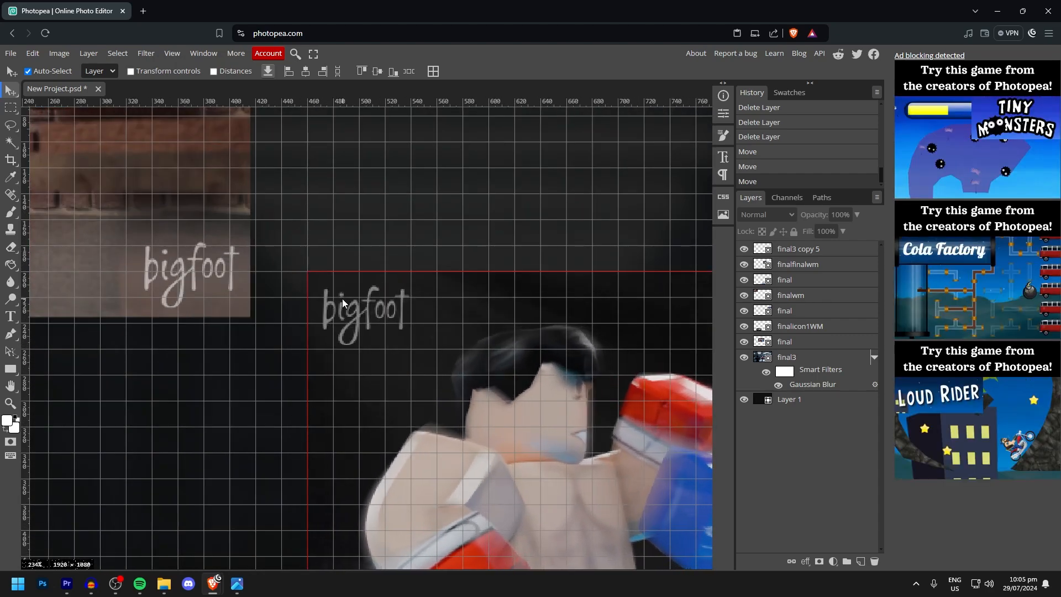
pyautogui.click(342, 299)
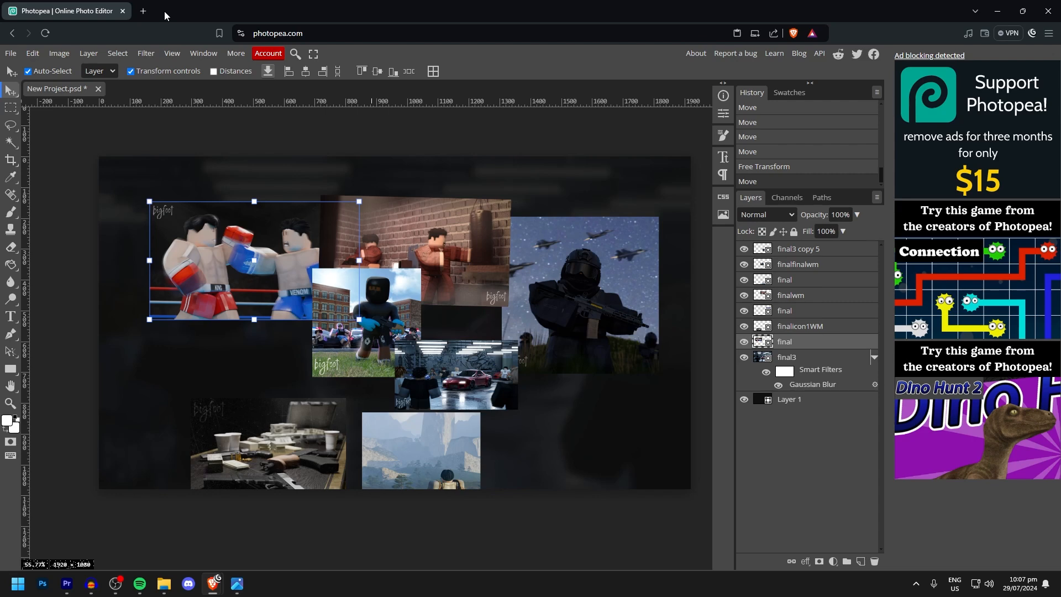
pyautogui.click(242, 108)
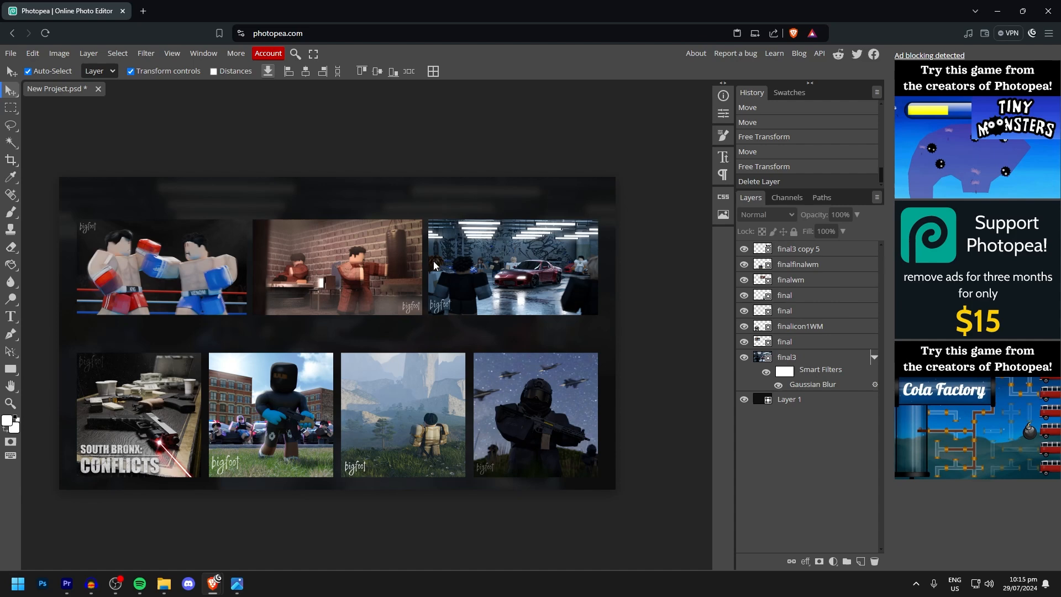
# Add white 24 px Alfa Slab One text above the boxing render, reading THUMB and ICON on two lines
pyautogui.click(13, 320)
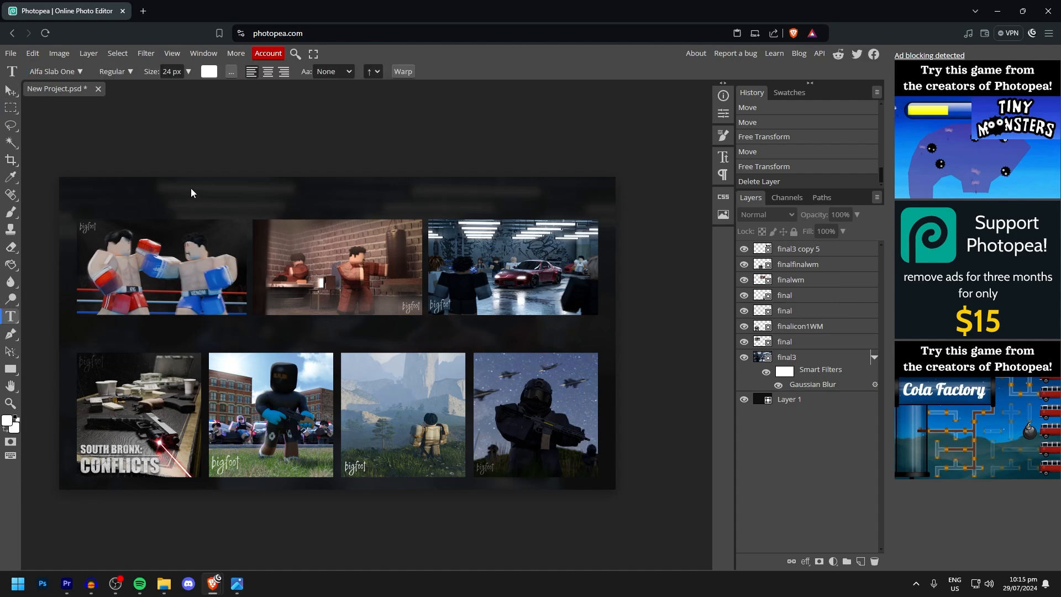
pyautogui.click(170, 191)
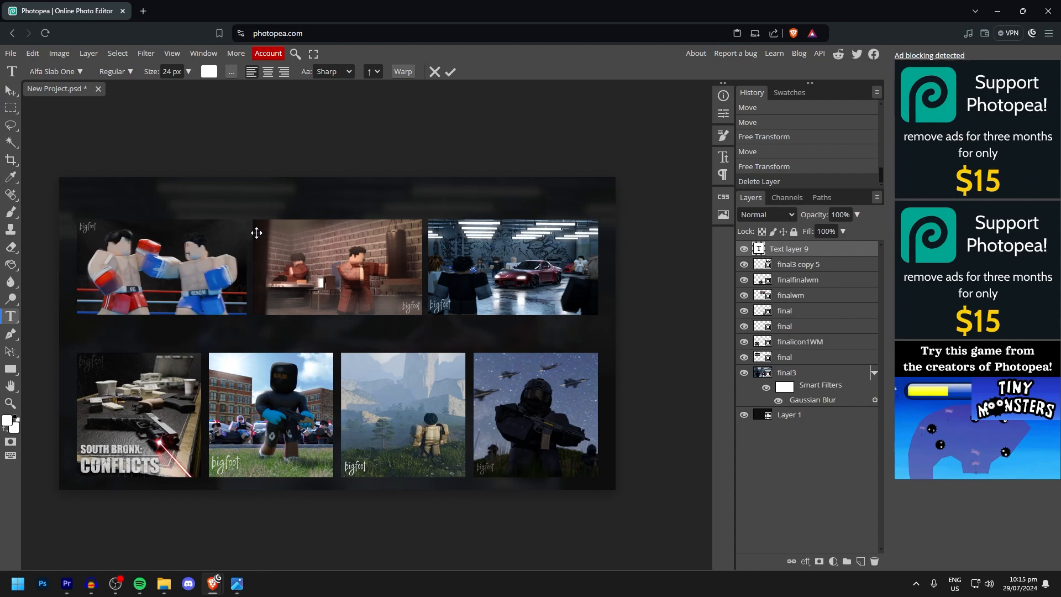
pyautogui.write('THUMB ICON')
pyautogui.scroll(8, 173, 197)
pyautogui.scroll(-5, 165, 221)
pyautogui.scroll(10, 178, 380)
pyautogui.scroll(-10, 225, 221)
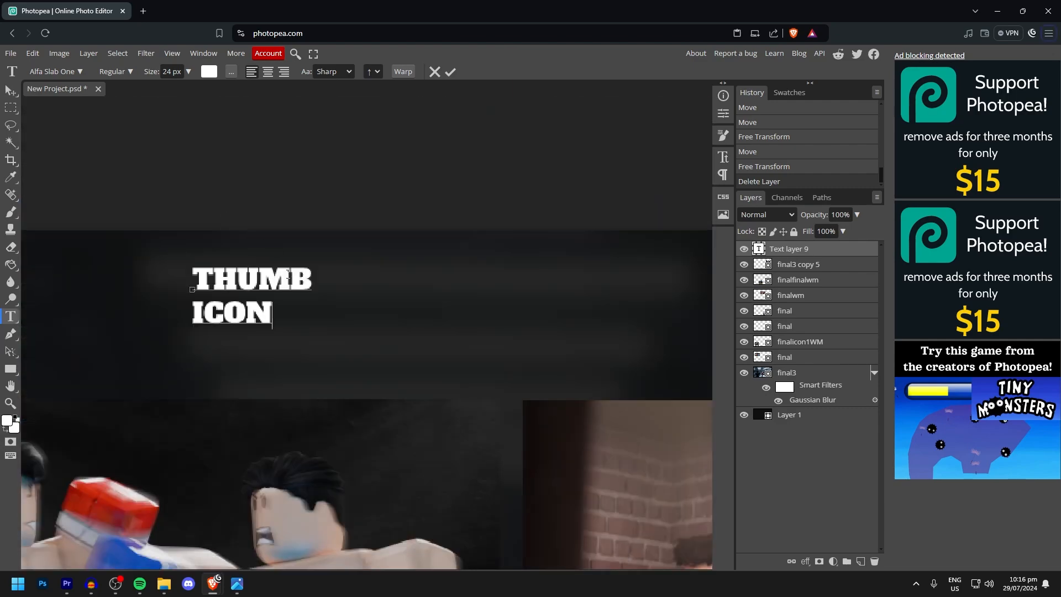
# Extend the first text line to THUMBNAILS and rewrite the second line as GAME ICONS
pyautogui.click(310, 275)
pyautogui.write('NAILS')
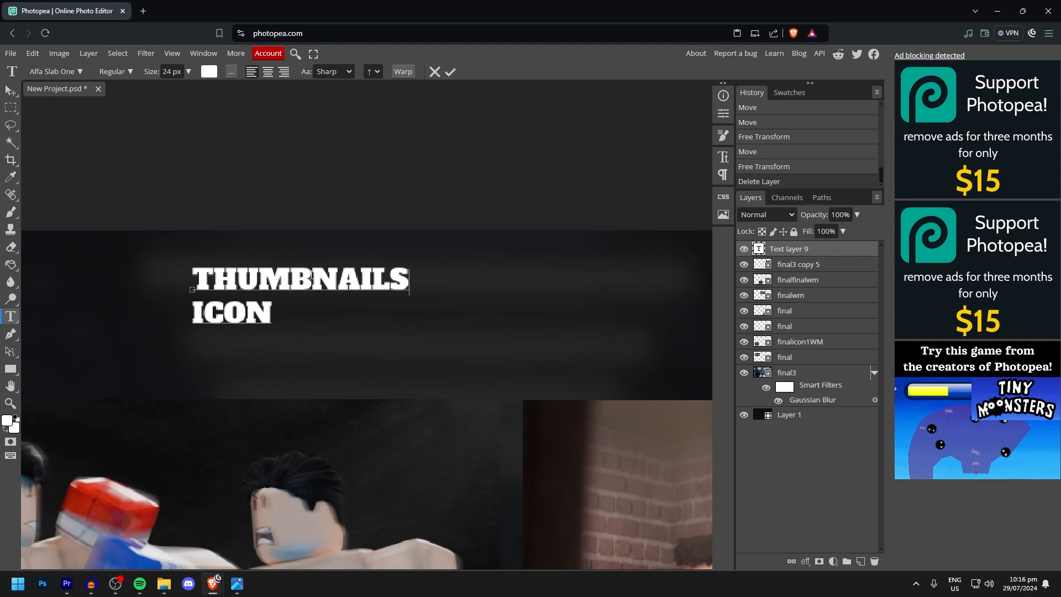
pyautogui.click(272, 314)
pyautogui.write('/ADS')
pyautogui.press('BackSpace')
pyautogui.press('BackSpace')
pyautogui.press('BackSpace')
pyautogui.press('BackSpace')
pyautogui.press('BackSpace')
pyautogui.press('BackSpace')
pyautogui.press('BackSpace')
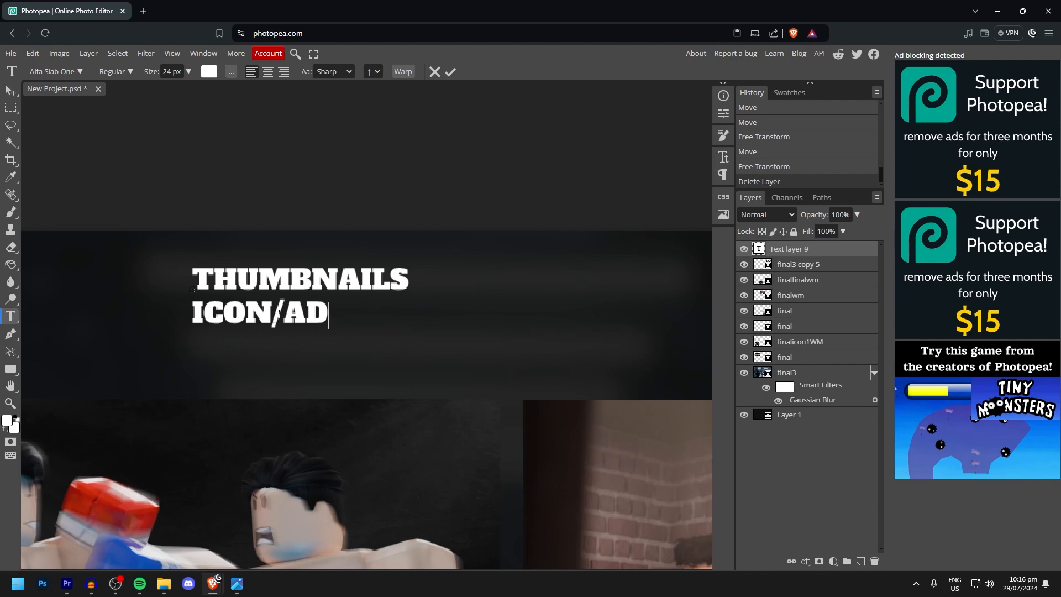
pyautogui.press('BackSpace')
pyautogui.write('GAME ICONS')
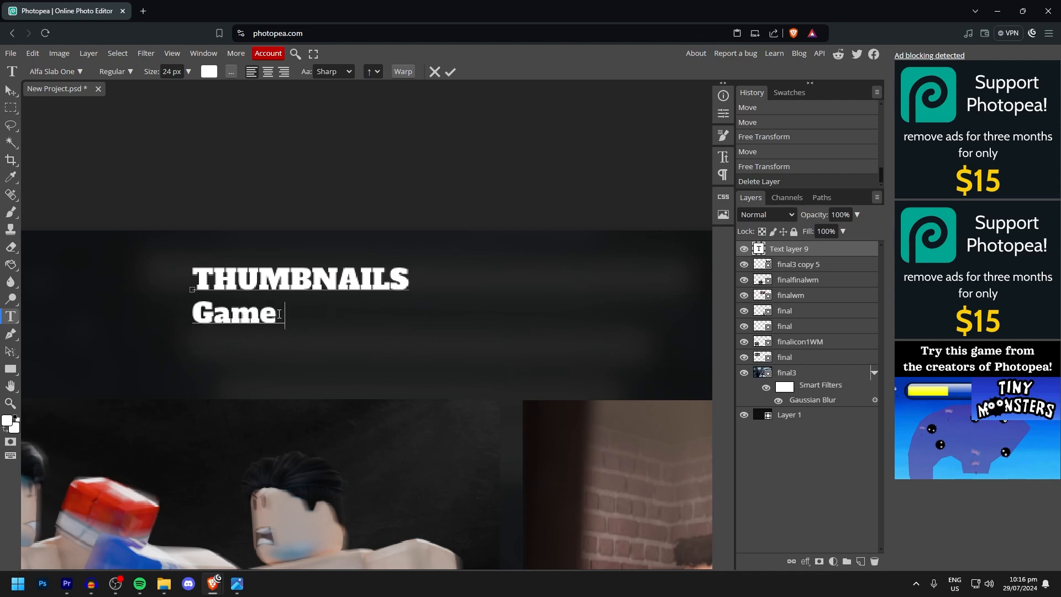
# Replace the entire two-line text with the single heading "THUMB:"
pyautogui.doubleClick(271, 282)
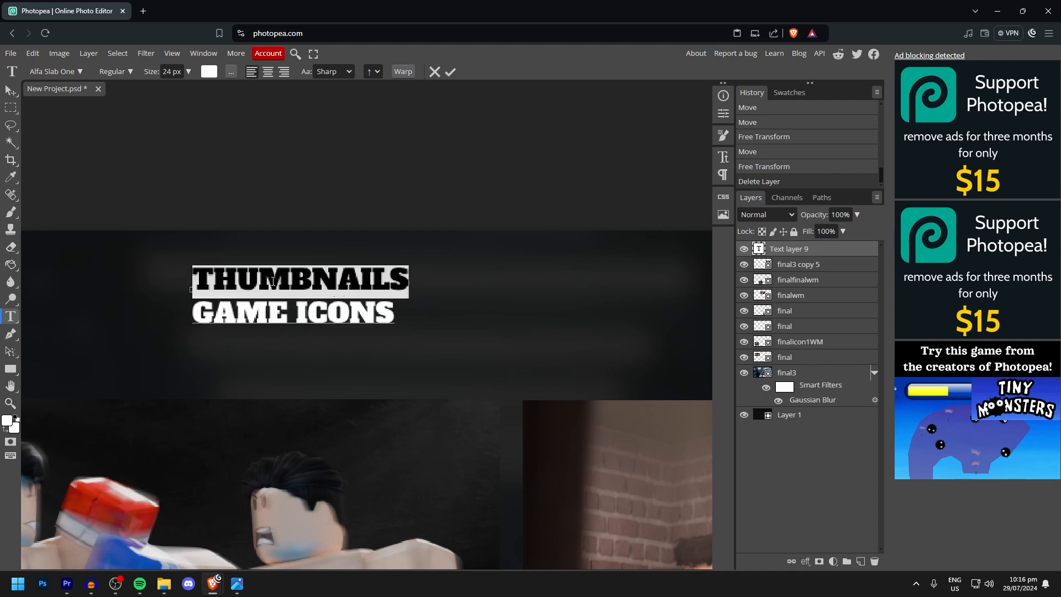
pyautogui.hotkey('ctrl', 'a')
pyautogui.write('THUMB')
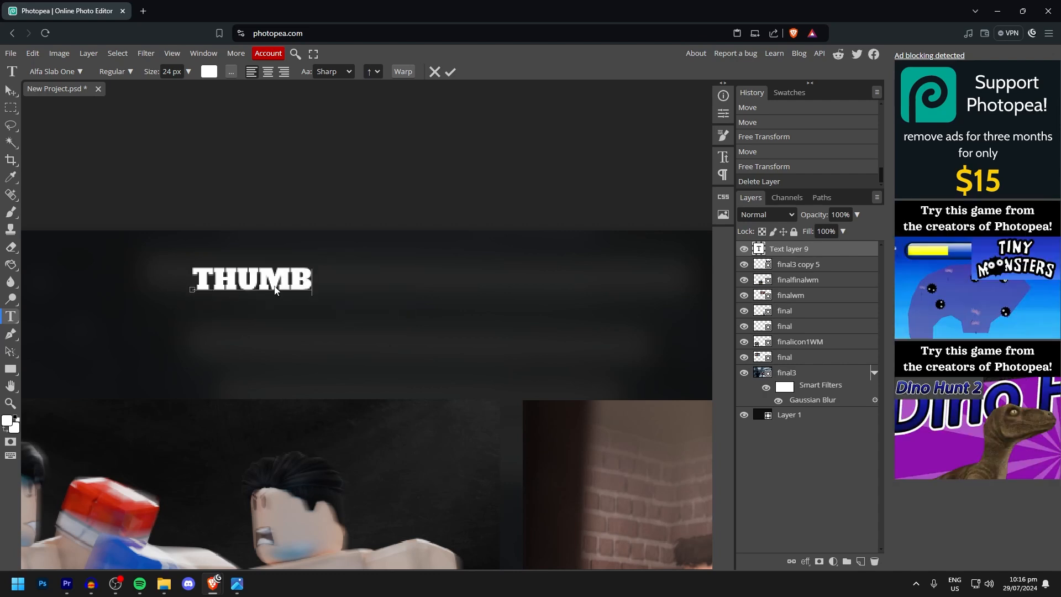
pyautogui.write(':')
# Scale the THUMB: heading to 392.66% and position it in the dark strip above the top row of renders
pyautogui.hotkey('ctrl', 't')
pyautogui.moveTo(326, 294); pyautogui.dragTo(469, 304)
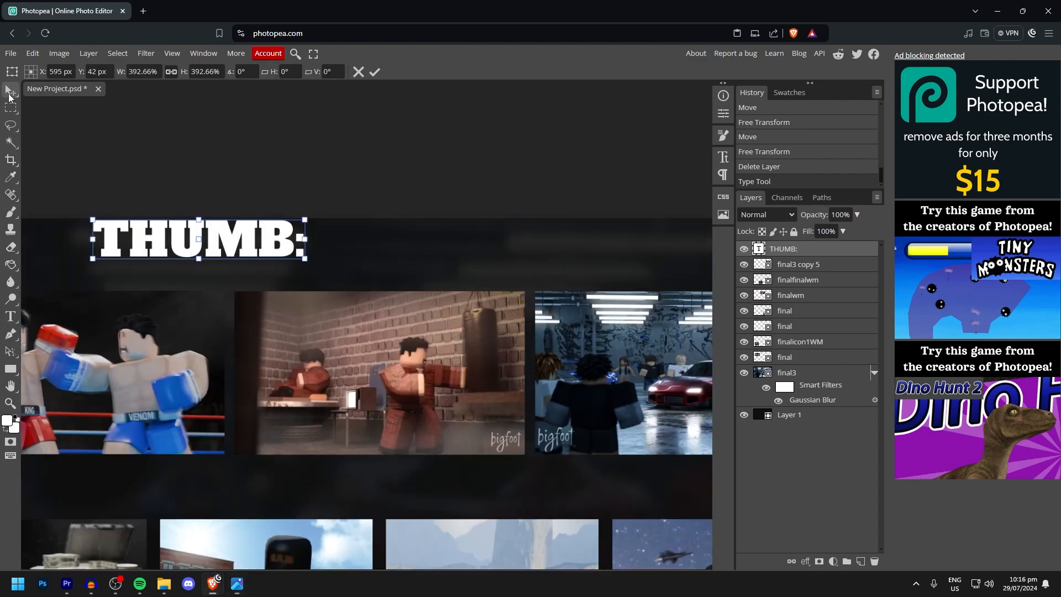
pyautogui.click(11, 91)
pyautogui.moveTo(266, 242); pyautogui.dragTo(272, 259)
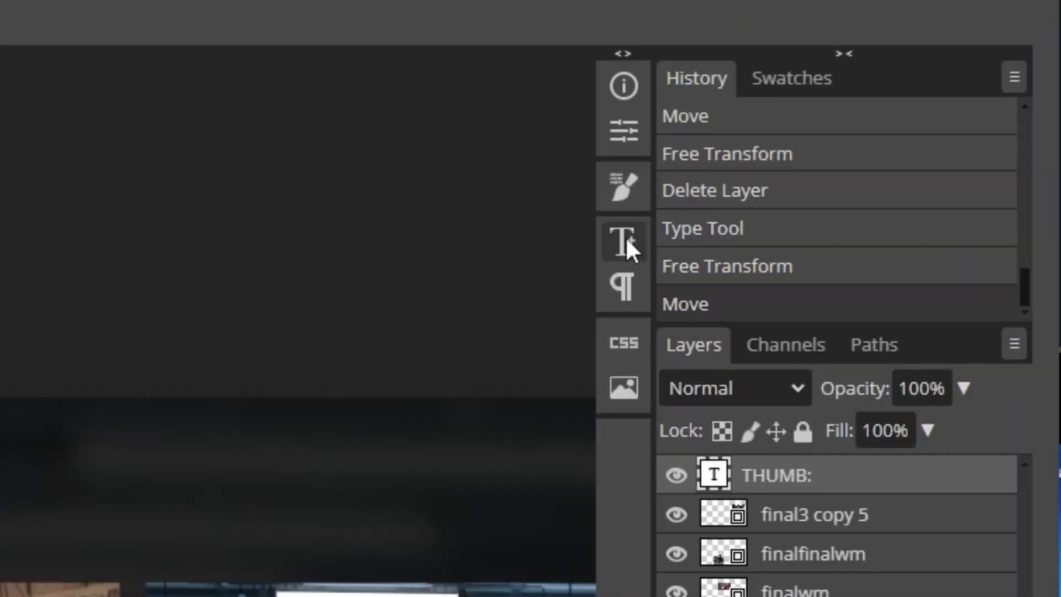
# Set the THUMB: heading's font to Black Han Sans and nudge the heading slightly to the right
pyautogui.click(725, 155)
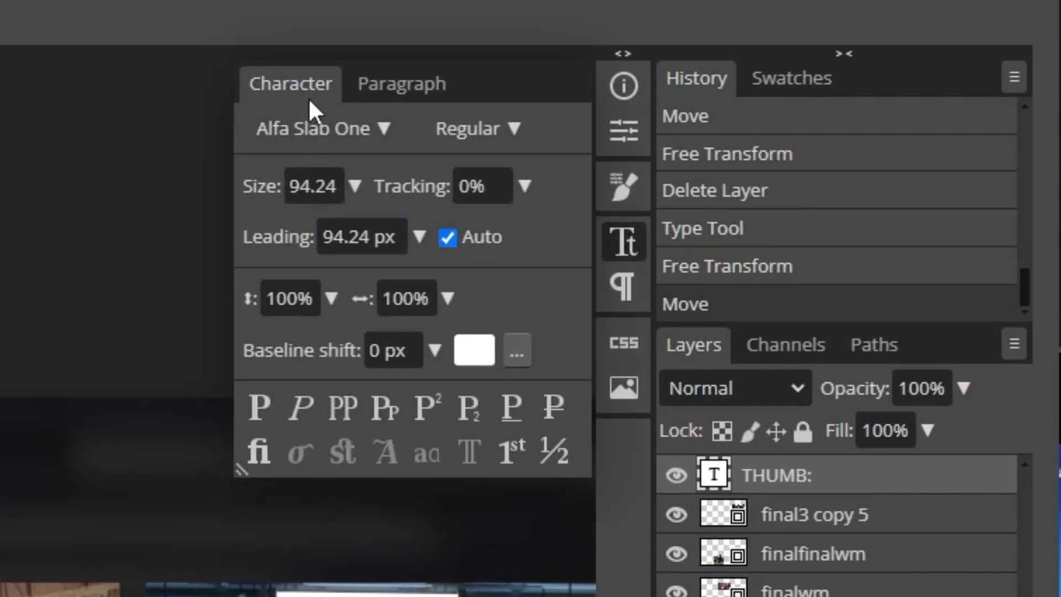
pyautogui.click(348, 127)
pyautogui.scroll(3, 373, 373)
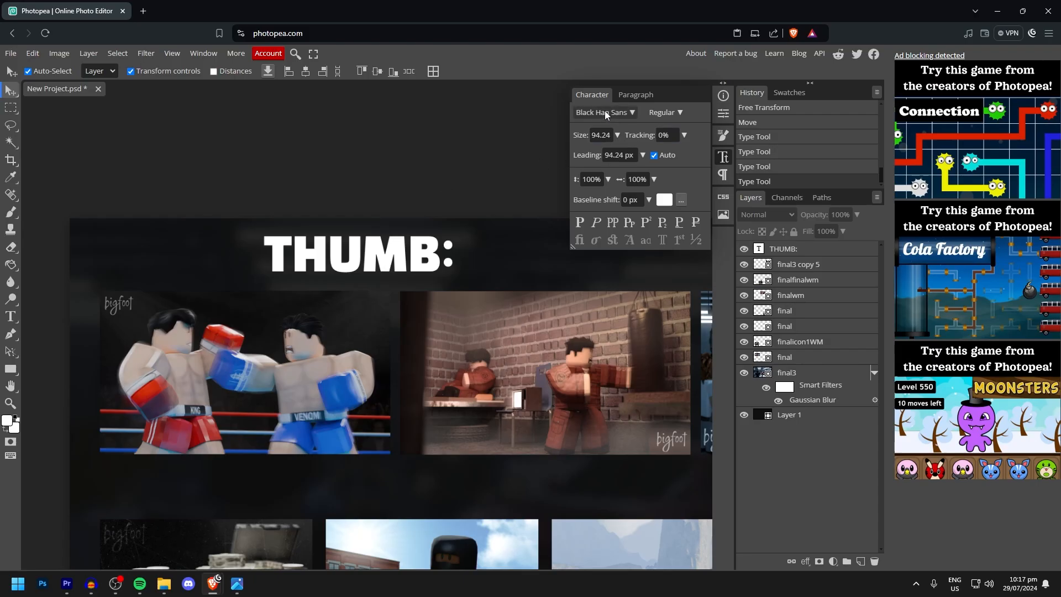
pyautogui.click(729, 151)
pyautogui.click(434, 255)
pyautogui.moveTo(437, 258); pyautogui.dragTo(441, 258)
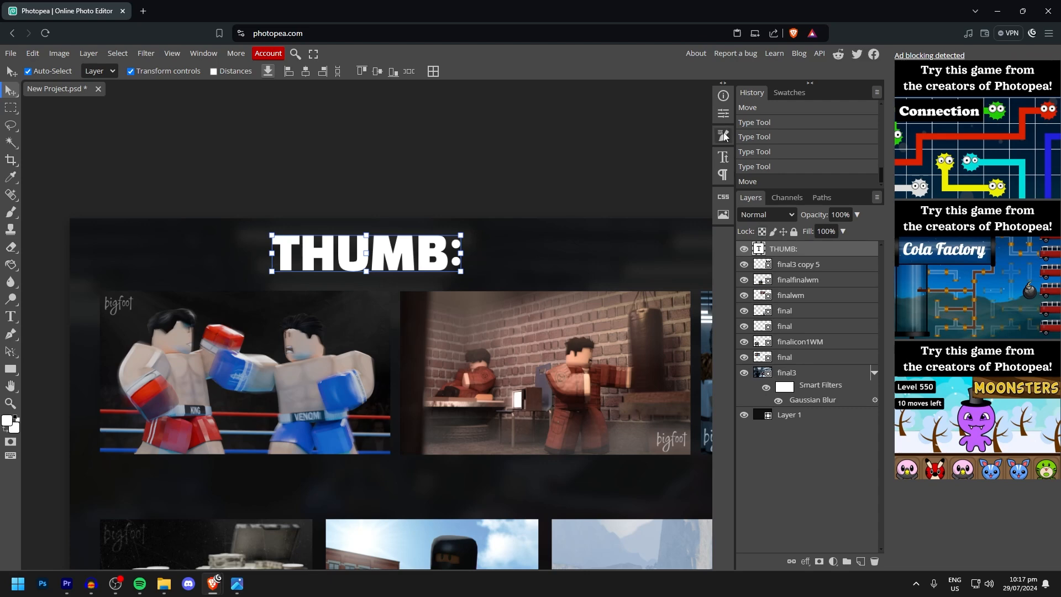
# Change the THUMB: heading's font to Black Jack
pyautogui.click(723, 157)
pyautogui.click(591, 114)
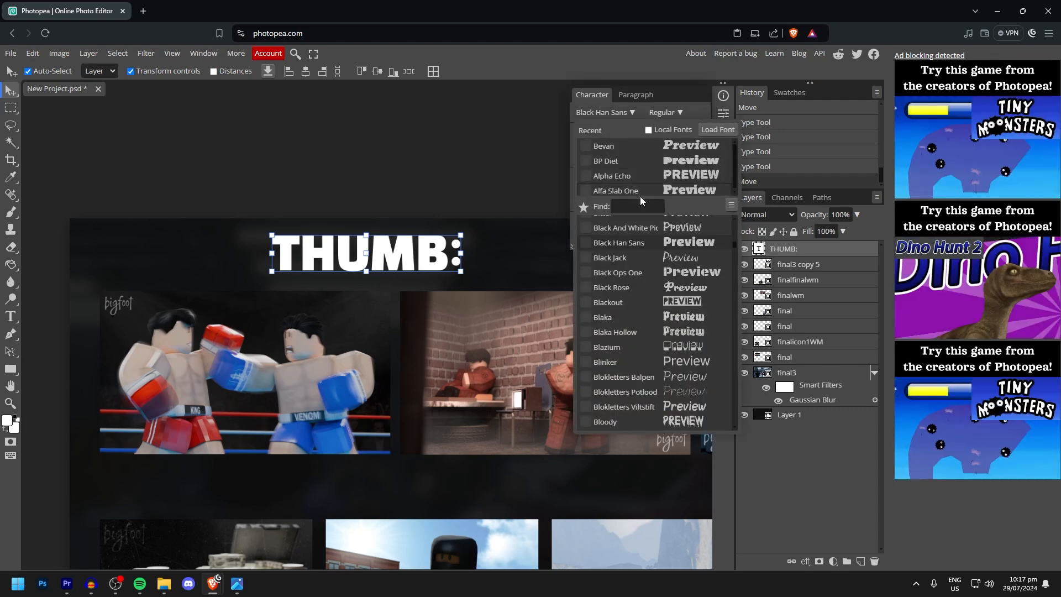
pyautogui.click(668, 251)
pyautogui.scroll(-1, 405, 229)
pyautogui.scroll(1, 405, 227)
pyautogui.scroll(-4, 418, 251)
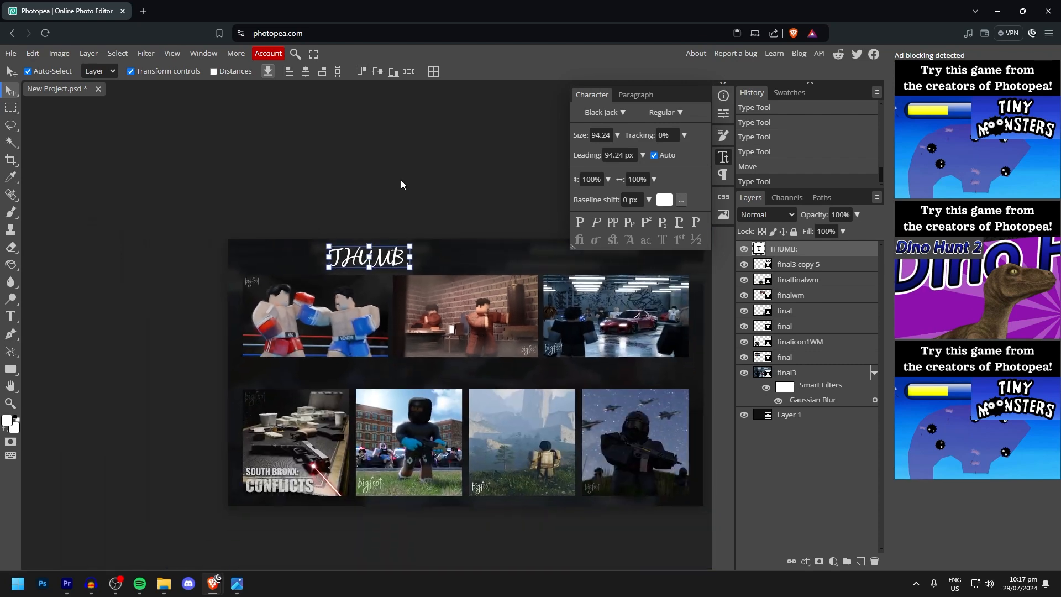
# Deselect the heading and examine how it looks against the whole sheet layout at different sizes
pyautogui.click(400, 181)
pyautogui.hscroll(2, 422, 237)
pyautogui.scroll(-1, 423, 237)
pyautogui.scroll(-2, 422, 236)
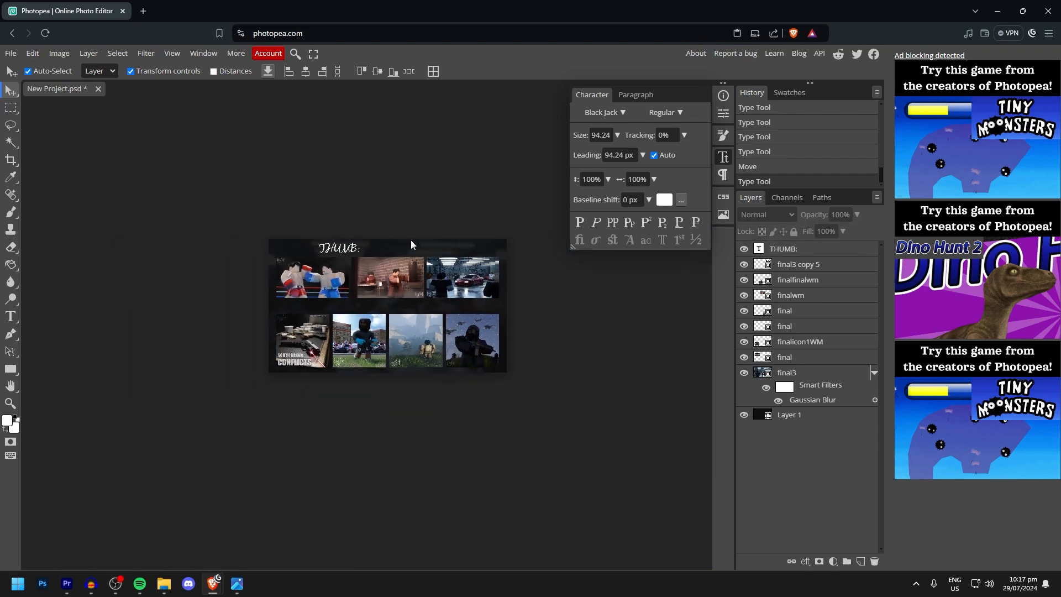
pyautogui.hscroll(-2, 382, 294)
pyautogui.hscroll(2, 457, 301)
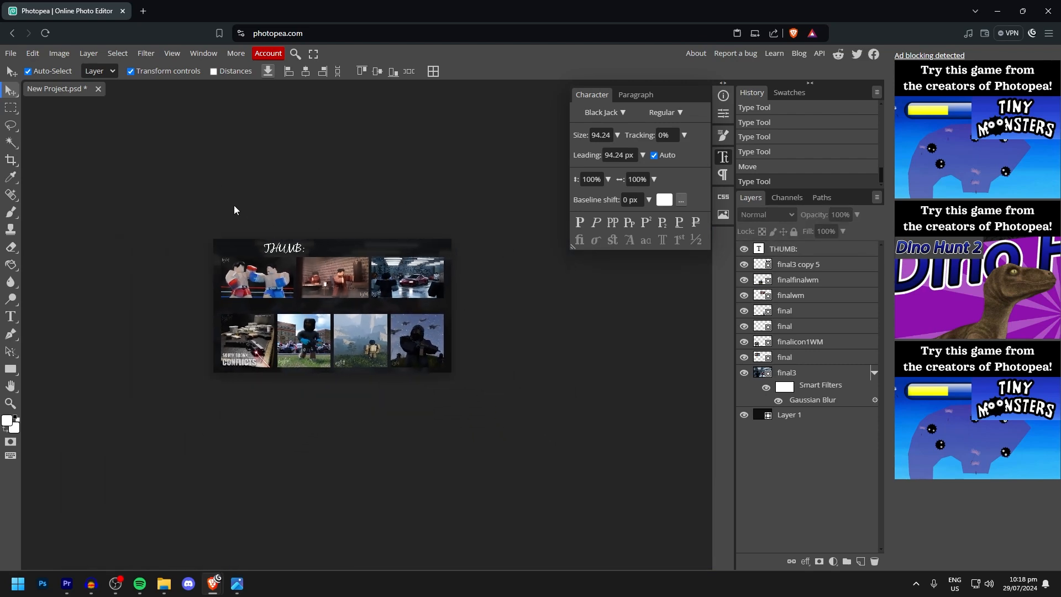
pyautogui.scroll(3, 394, 330)
pyautogui.scroll(1, 393, 330)
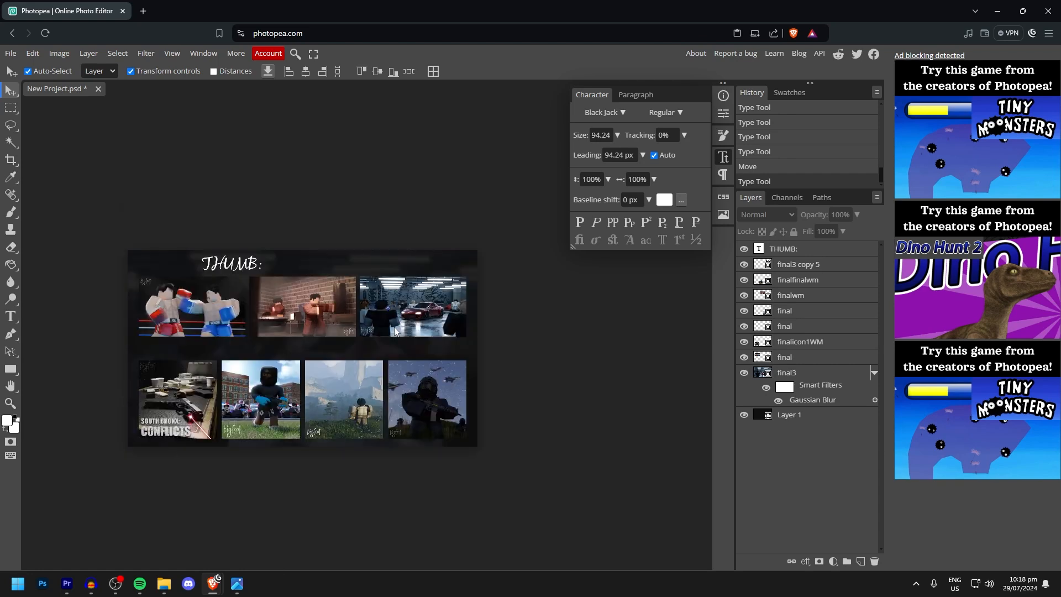
pyautogui.scroll(-4, 393, 321)
pyautogui.scroll(2, 304, 338)
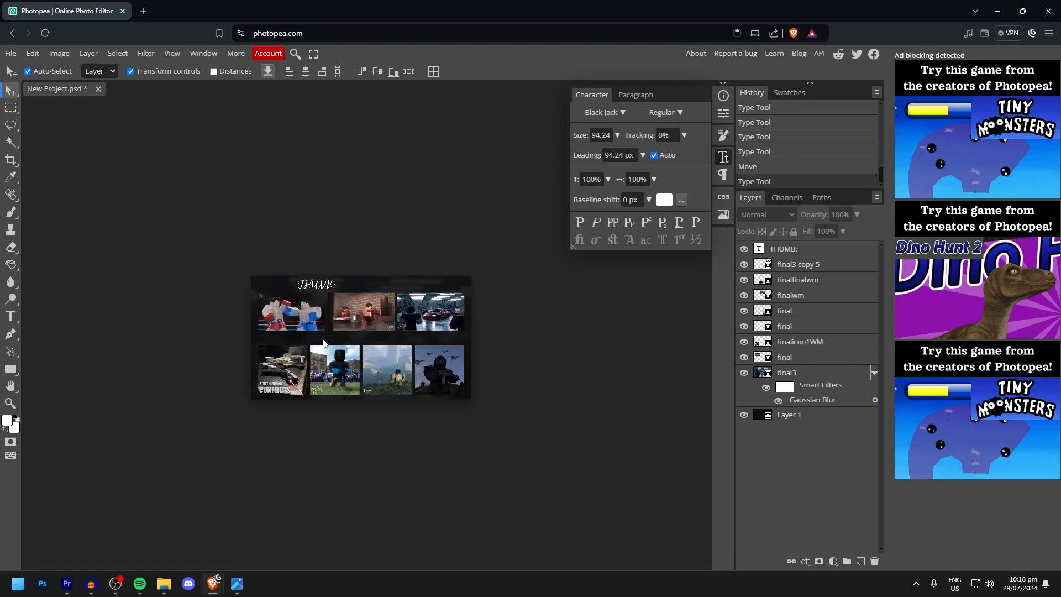
pyautogui.scroll(-2, 386, 255)
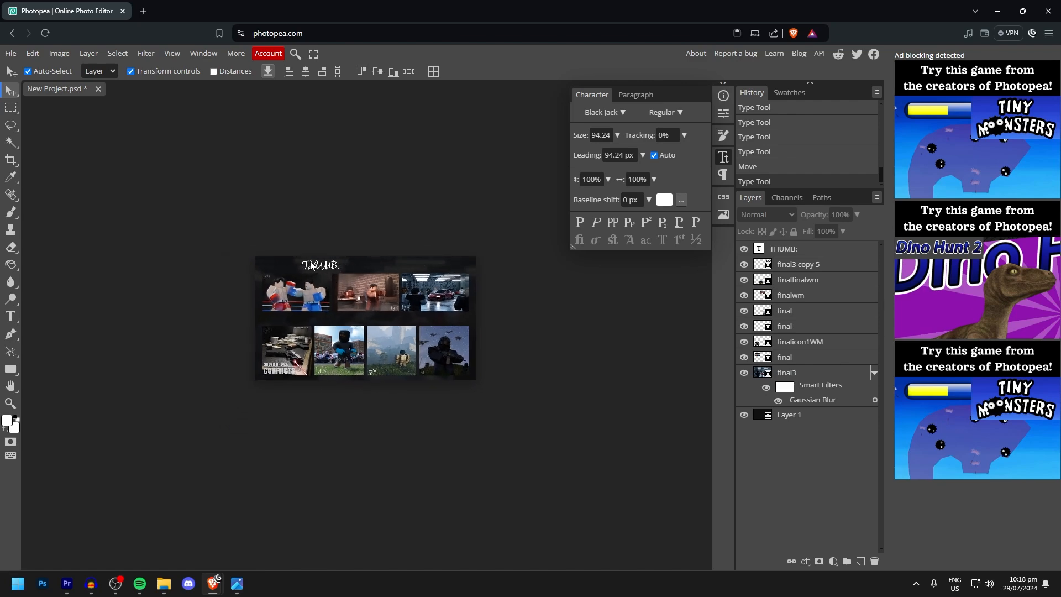
# Set the THUMB: heading's font back to Black Han Sans and deselect it to check the look
pyautogui.scroll(3, 318, 267)
pyautogui.click(319, 273)
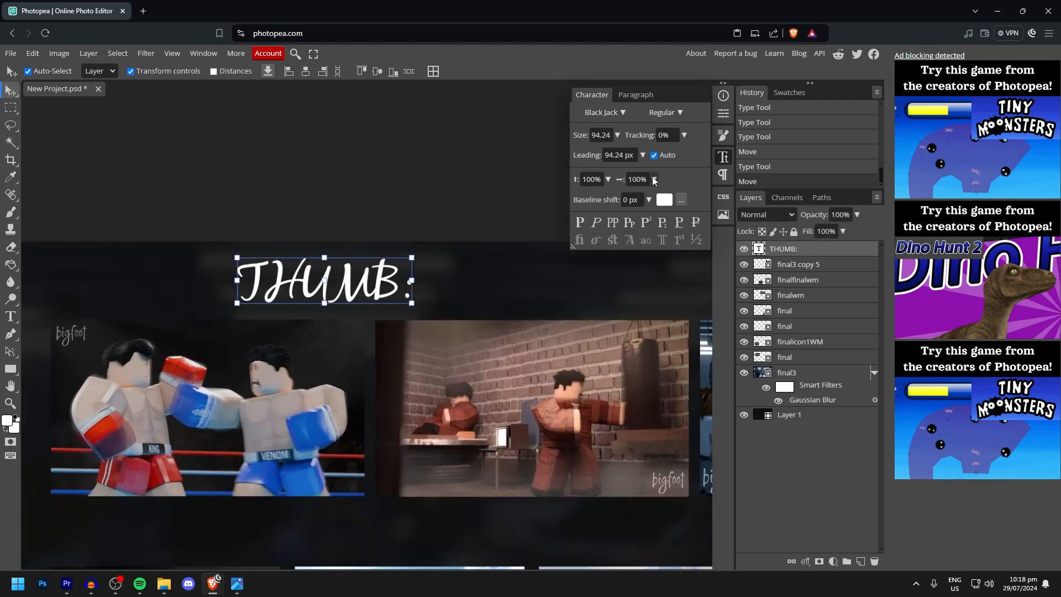
pyautogui.click(614, 112)
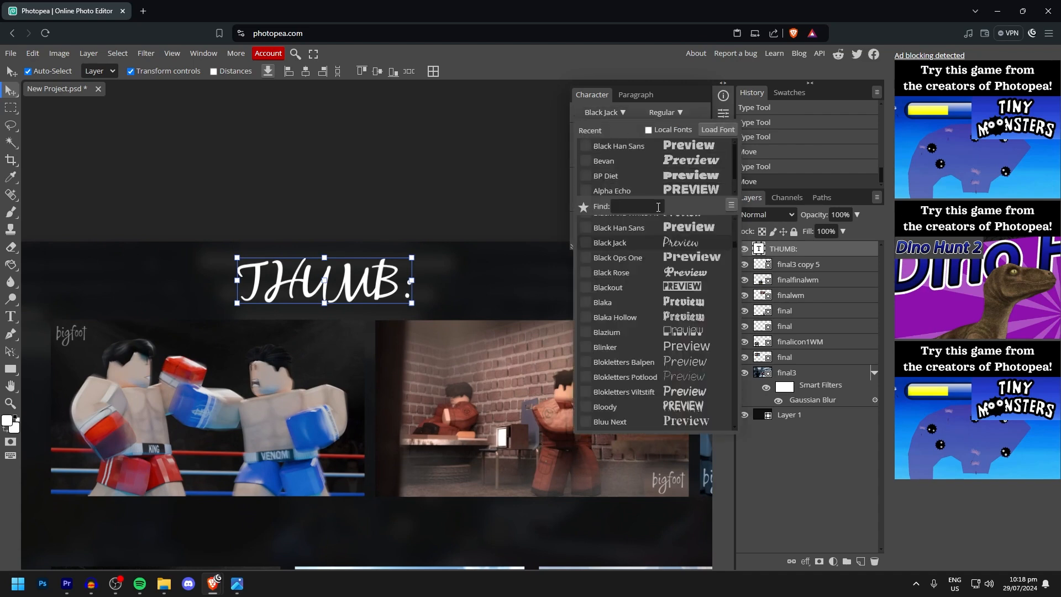
pyautogui.click(683, 146)
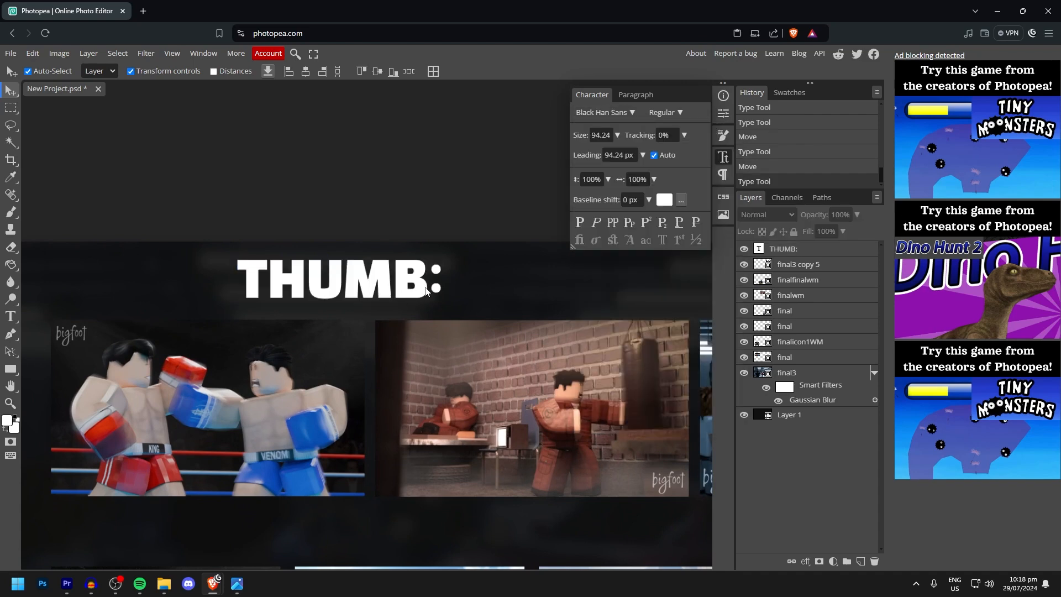
pyautogui.scroll(-3, 425, 290)
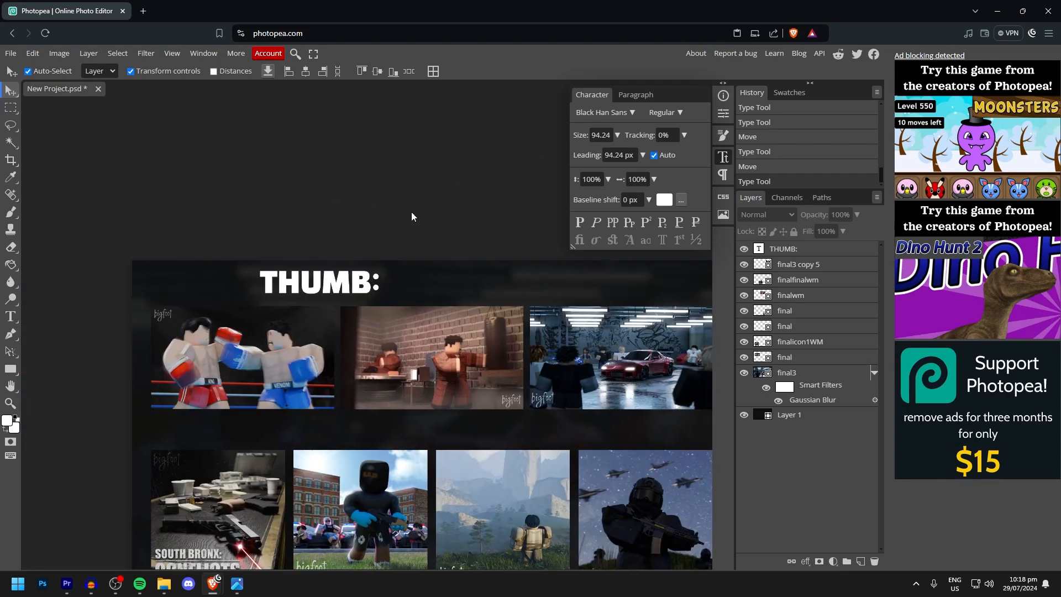
pyautogui.click(453, 240)
# Duplicate the THUMB: heading beside the original and change the copy's text to 4.5k
pyautogui.scroll(3, 361, 294)
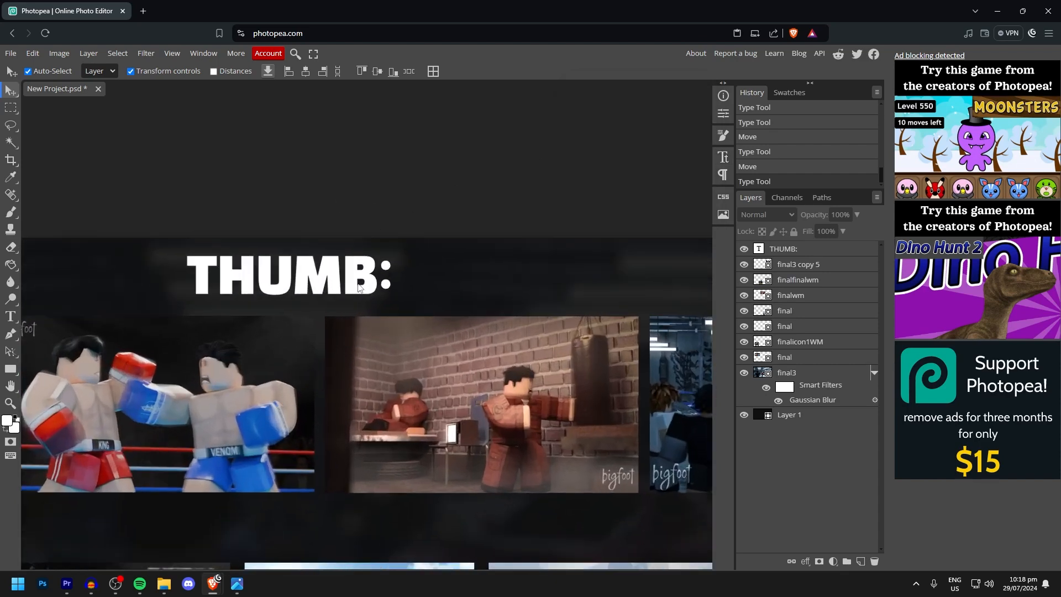
pyautogui.moveTo(328, 273); pyautogui.dragTo(512, 273)
pyautogui.scroll(-1, 522, 340)
pyautogui.moveTo(522, 339); pyautogui.dragTo(558, 360)
pyautogui.scroll(1, 558, 360)
pyautogui.doubleClick(547, 312)
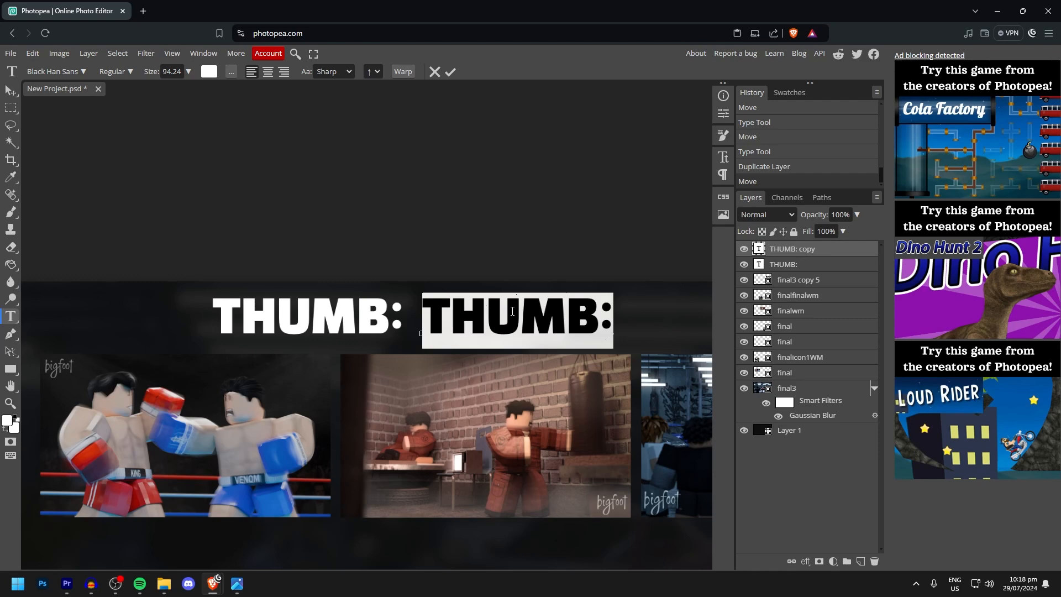
pyautogui.write('4.5k')
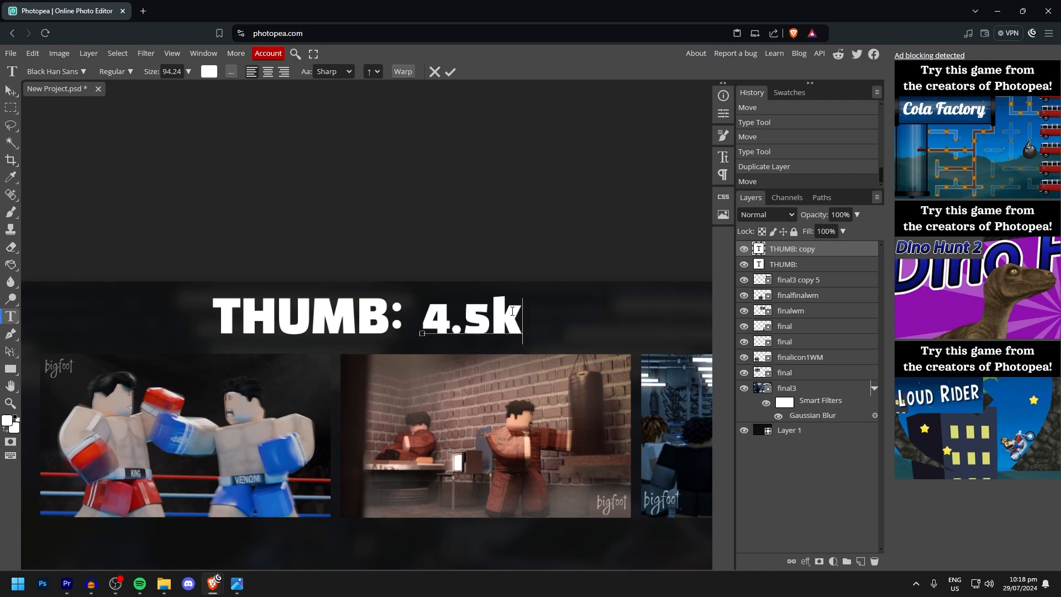
pyautogui.click(10, 89)
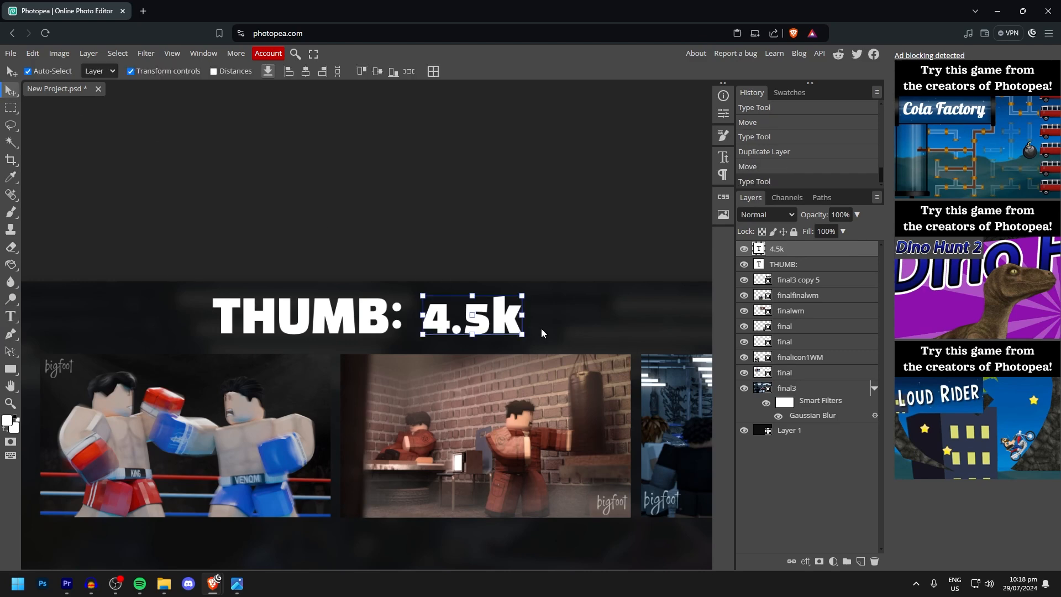
# Duplicate the 4.5k price beside itself and change the copy's text to 2.5k
pyautogui.hscroll(4, 550, 343)
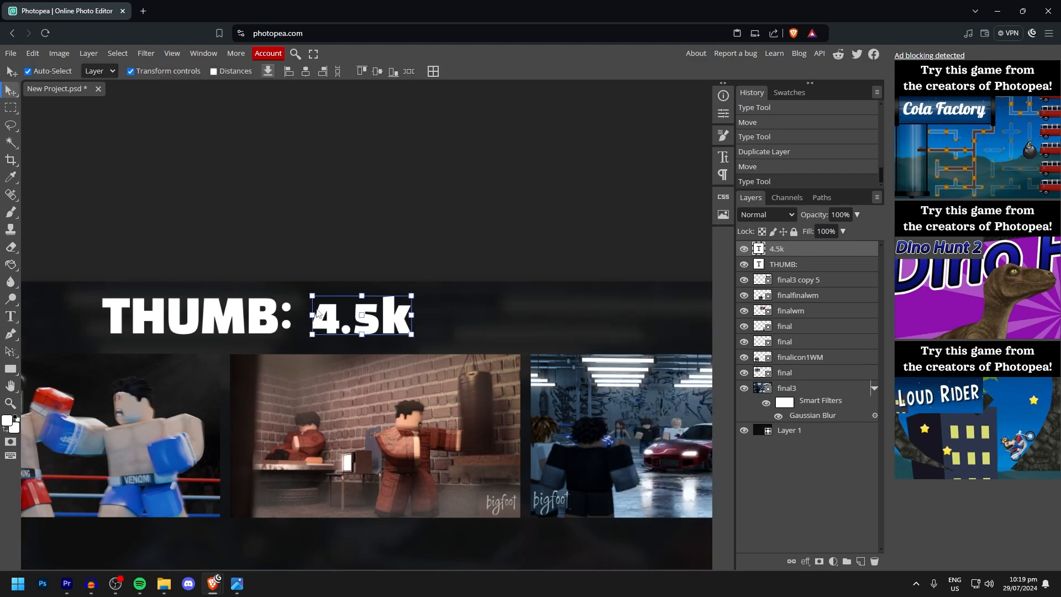
pyautogui.moveTo(330, 324); pyautogui.dragTo(465, 327)
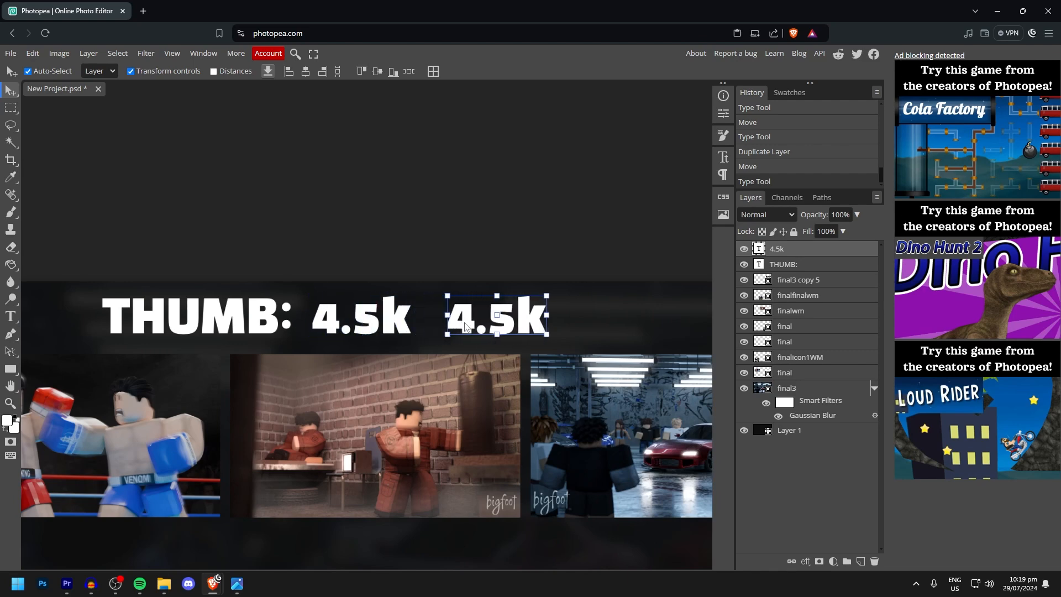
pyautogui.doubleClick(498, 315)
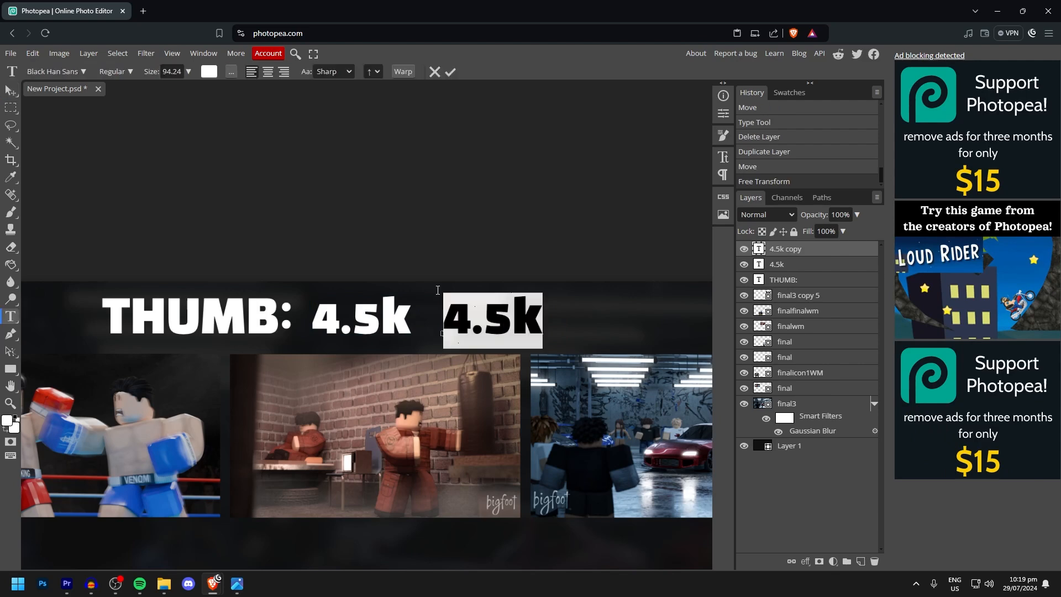
pyautogui.click(509, 326)
pyautogui.moveTo(508, 332); pyautogui.dragTo(399, 316)
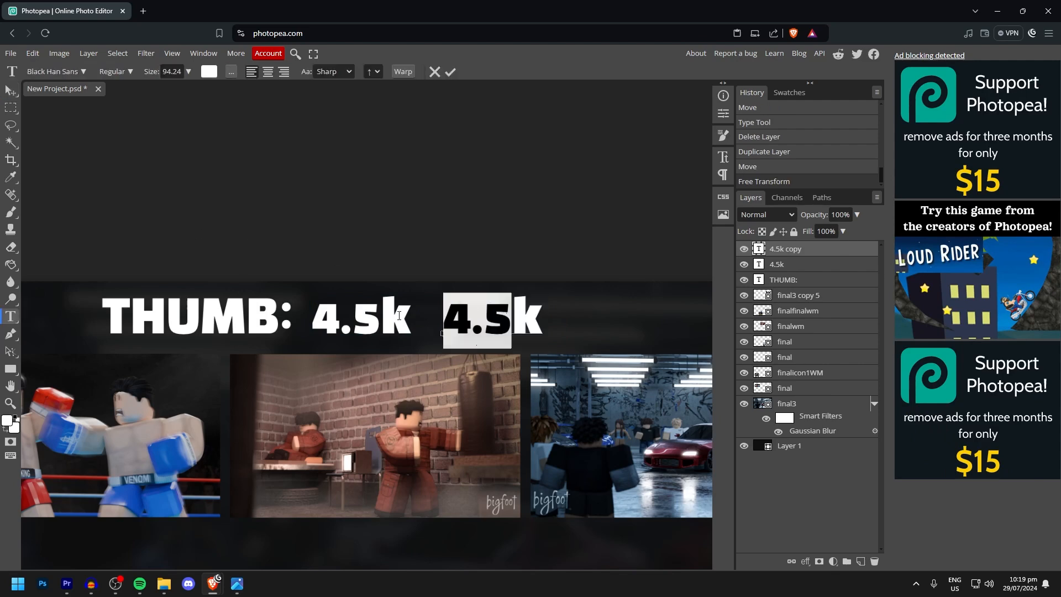
pyautogui.press('BackSpace')
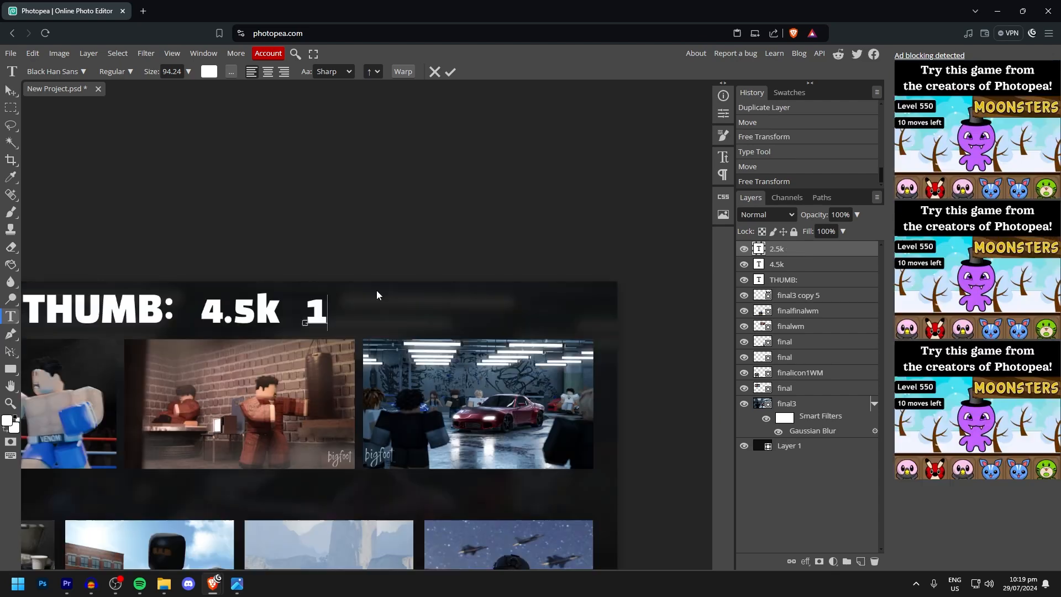
# Replace the second price's text with $18
pyautogui.write('0')
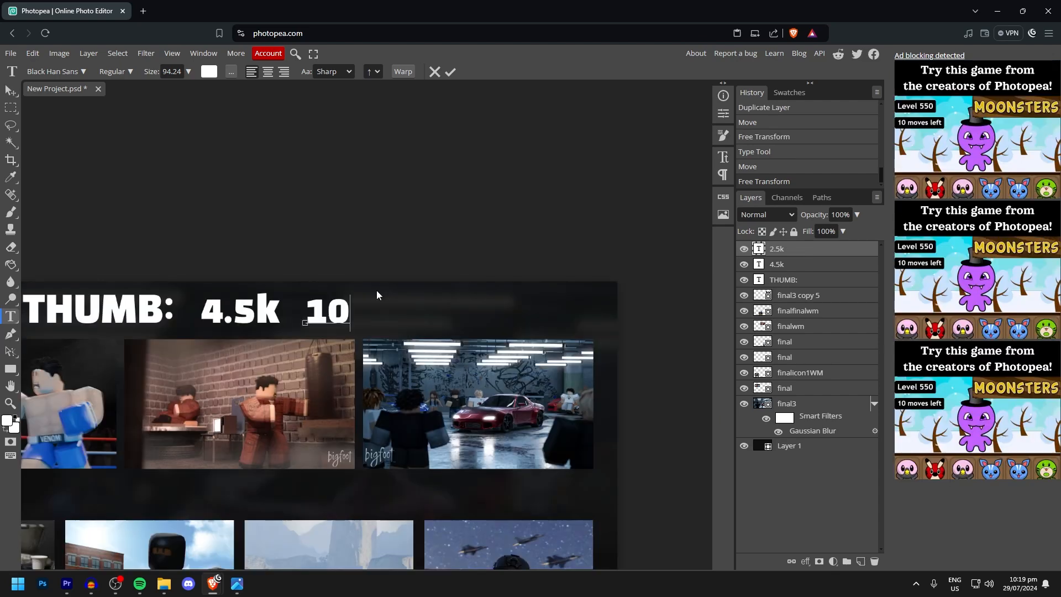
pyautogui.press('BackSpace')
pyautogui.press('BackSpace')
pyautogui.write('18')
pyautogui.press('Home')
pyautogui.write('$')
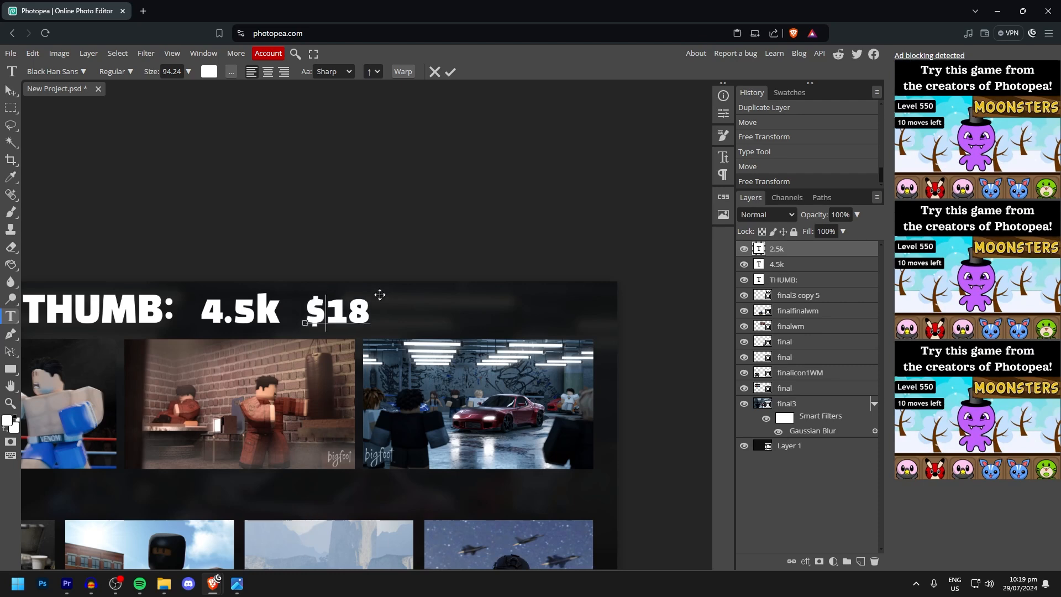
pyautogui.click(10, 92)
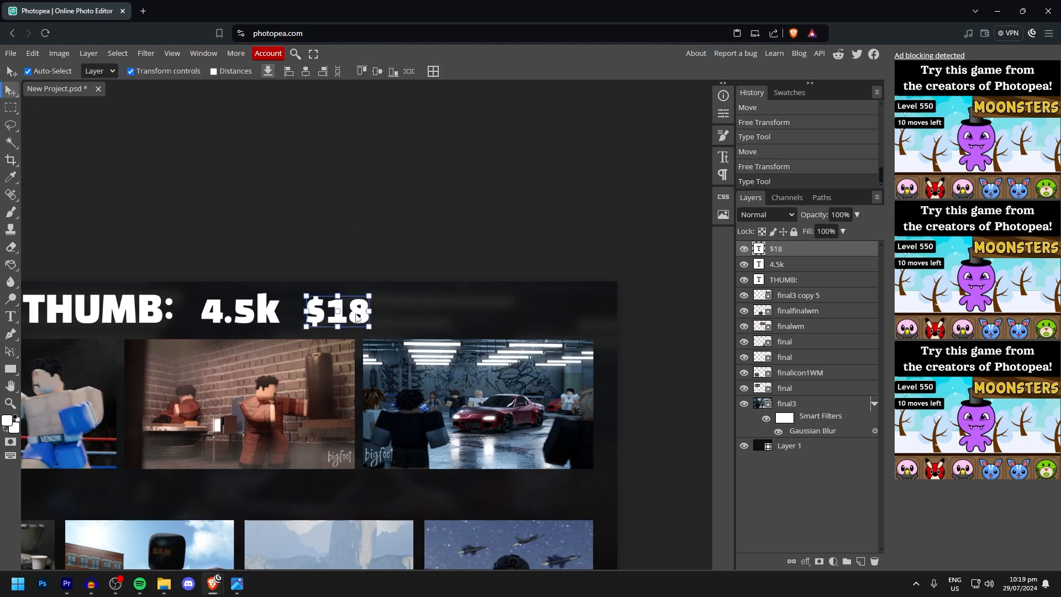
# Move the 4.5k and $18 prices farther right of the THUMB: heading and widen the gap between them
pyautogui.keyDown('shift'); pyautogui.click(266, 310); pyautogui.keyUp('shift')
pyautogui.click(357, 313)
pyautogui.moveTo(356, 314); pyautogui.dragTo(374, 334)
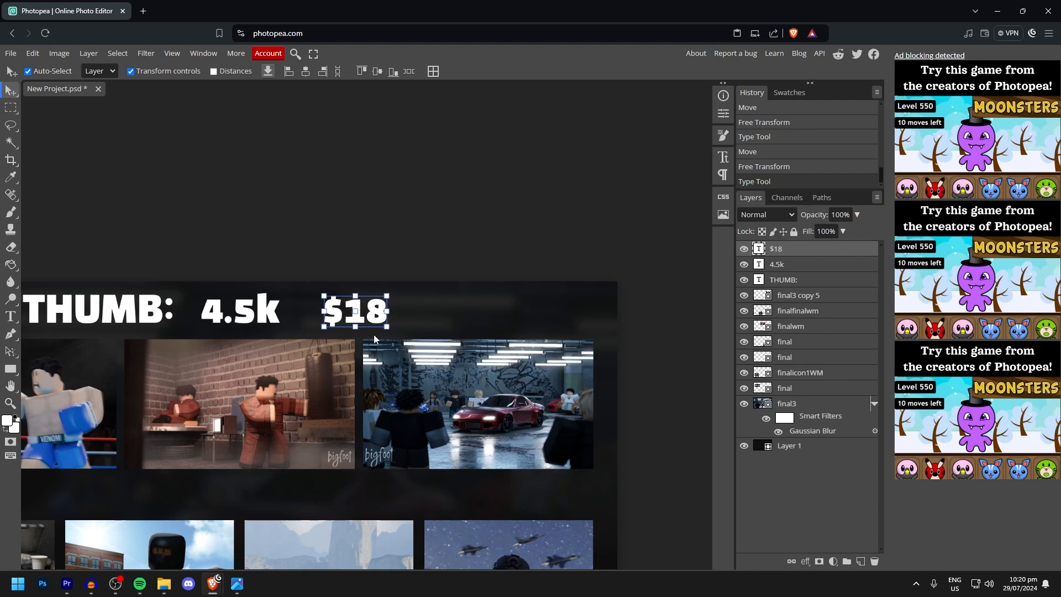
pyautogui.keyDown('shift'); pyautogui.click(261, 310); pyautogui.keyUp('shift')
pyautogui.moveTo(261, 312); pyautogui.dragTo(270, 311)
pyautogui.hotkey('ctrl', 'z')
pyautogui.keyDown('shift'); pyautogui.click(265, 316); pyautogui.keyUp('shift')
pyautogui.moveTo(265, 317); pyautogui.dragTo(301, 334)
pyautogui.click(343, 263)
pyautogui.hscroll(-2, 362, 298)
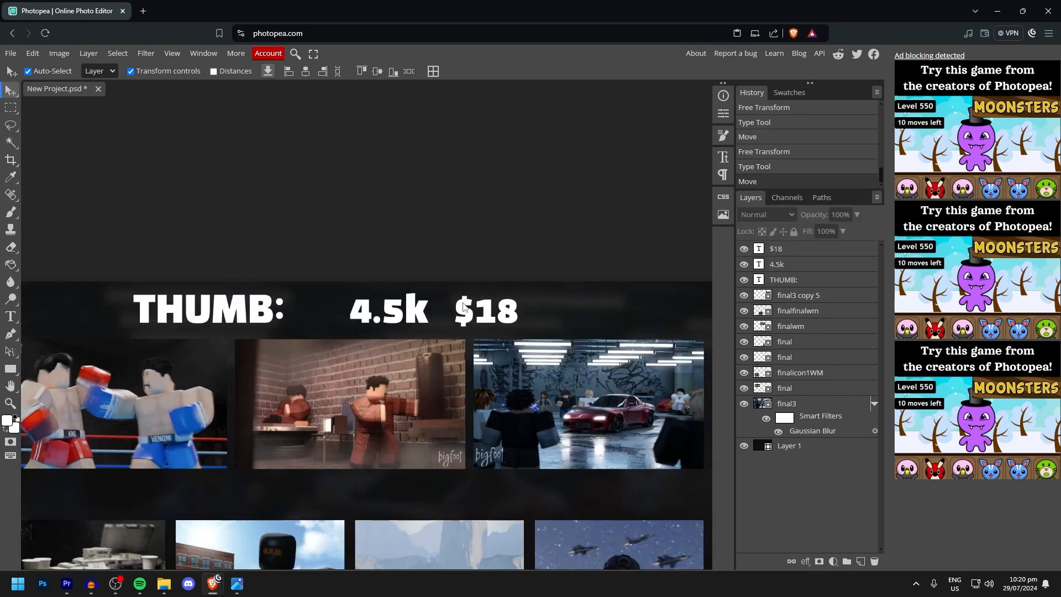
pyautogui.moveTo(475, 311); pyautogui.dragTo(486, 311)
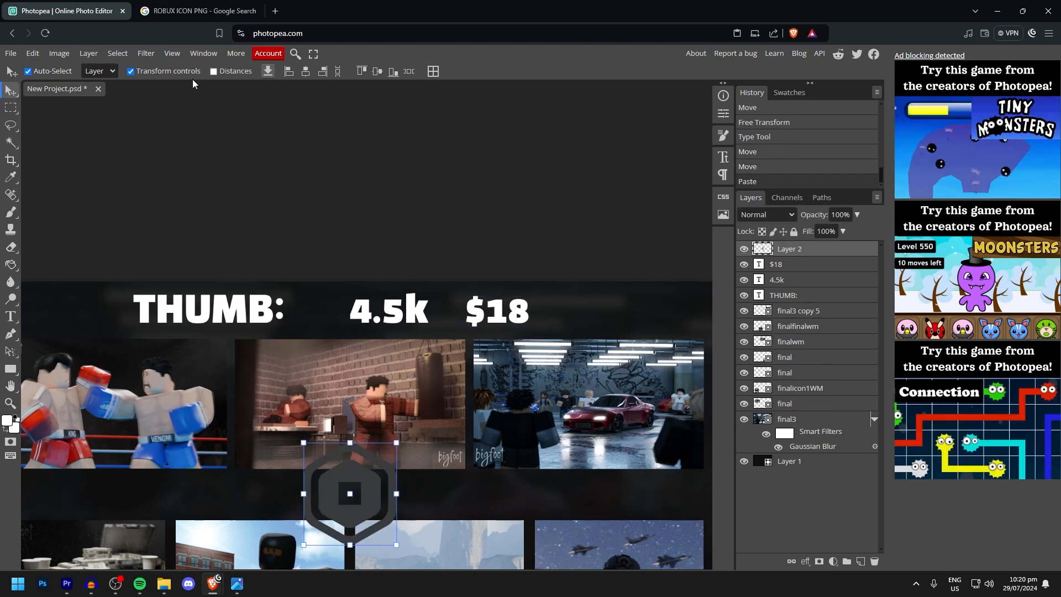
# Copy a PayPal icon from the Google image results in the browser and paste it into the Photopea sheet
pyautogui.click(176, 7)
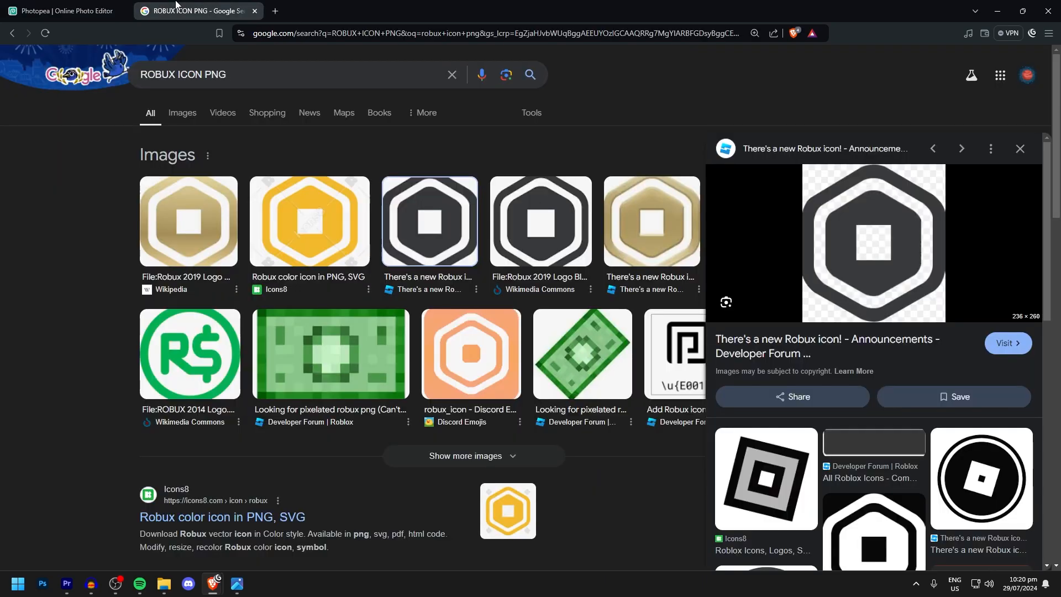
pyautogui.rightClick(826, 266)
pyautogui.click(876, 442)
pyautogui.click(22, 17)
pyautogui.hotkey('ctrl', 'v')
pyautogui.moveTo(352, 381); pyautogui.dragTo(376, 370)
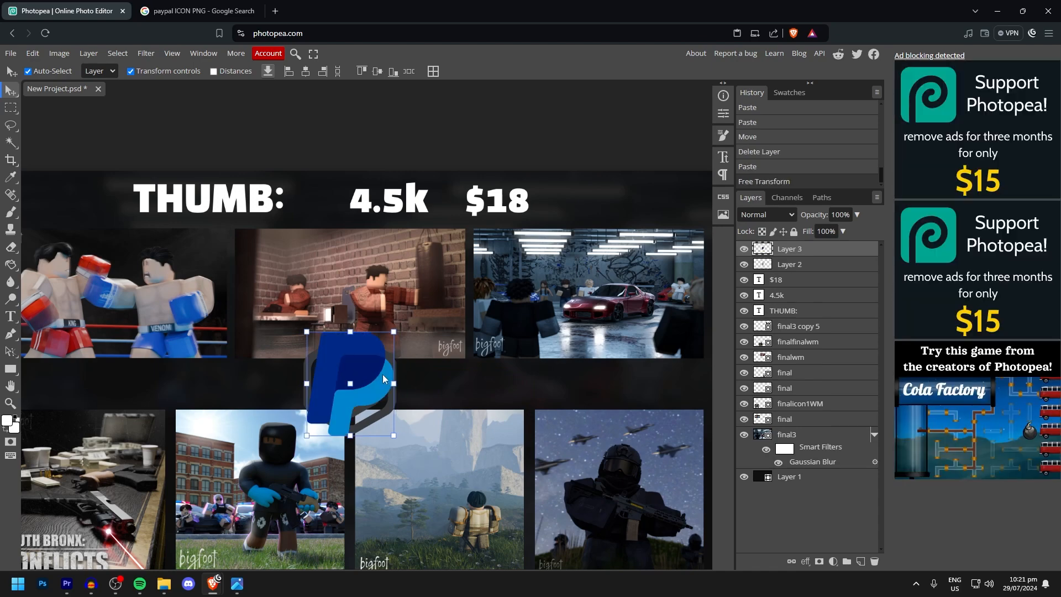
# Scale down the Robux and PayPal icons together and move them into the heading strip near the 4.5k price
pyautogui.moveTo(383, 374)
pyautogui.mouseDown()
pyautogui.moveTo(495, 380)
pyautogui.moveTo(379, 383)
pyautogui.mouseUp()
pyautogui.keyDown('shift'); pyautogui.click(360, 386); pyautogui.keyUp('shift')
pyautogui.hotkey('ctrl', 't')
pyautogui.moveTo(339, 373); pyautogui.dragTo(345, 195)
pyautogui.scroll(3, 345, 195)
pyautogui.moveTo(399, 237); pyautogui.dragTo(403, 104)
pyautogui.click(11, 90)
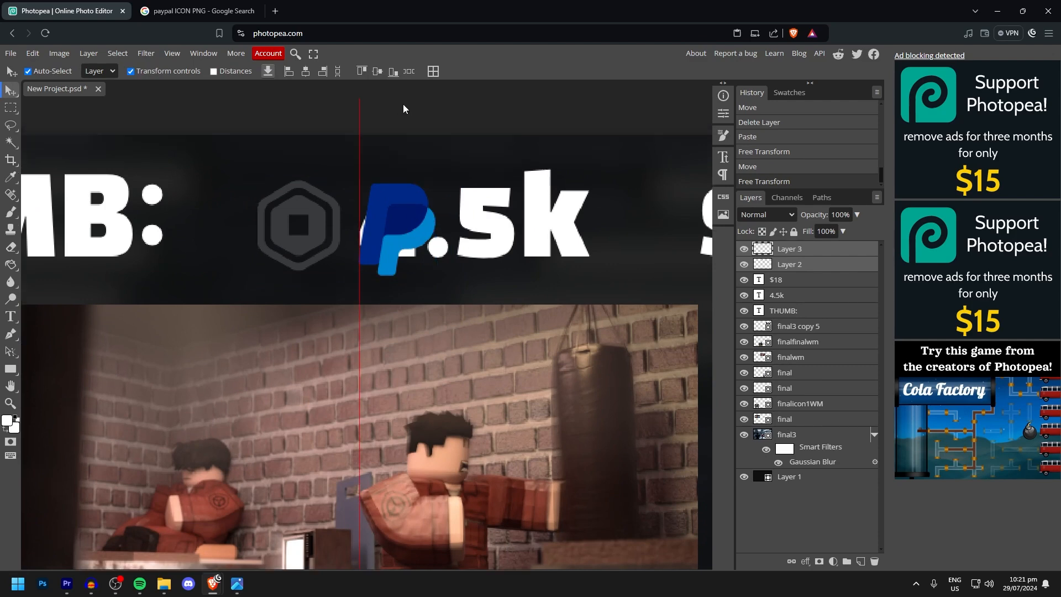
# Position the PayPal icon just before the $18 price and the Robux icon just before the 4.5k price
pyautogui.click(397, 216)
pyautogui.moveTo(404, 221); pyautogui.dragTo(640, 229)
pyautogui.hscroll(1, 640, 229)
pyautogui.click(264, 231)
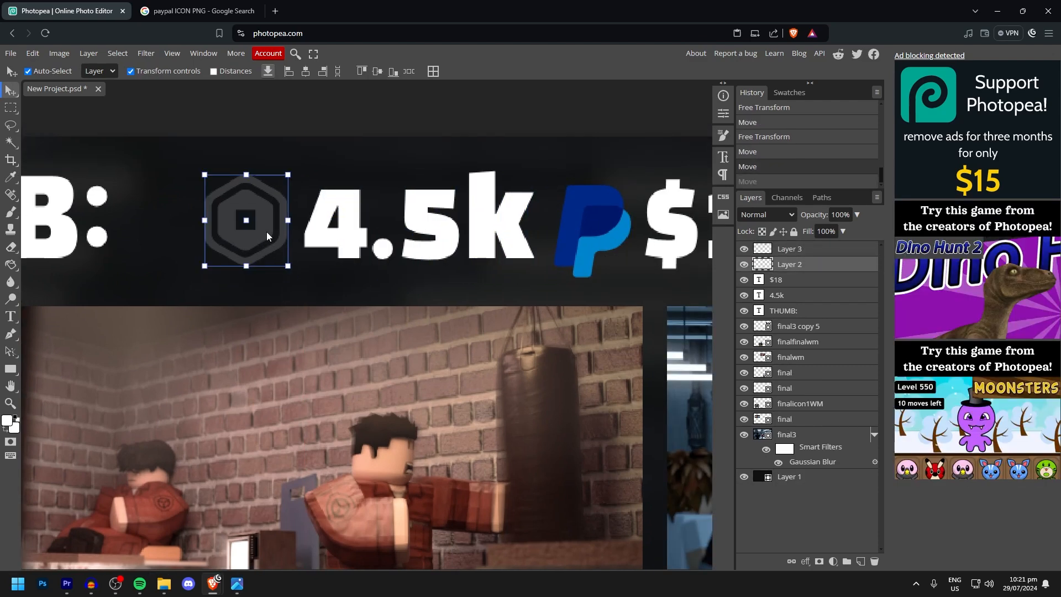
pyautogui.moveTo(608, 237); pyautogui.dragTo(615, 230)
pyautogui.click(266, 223)
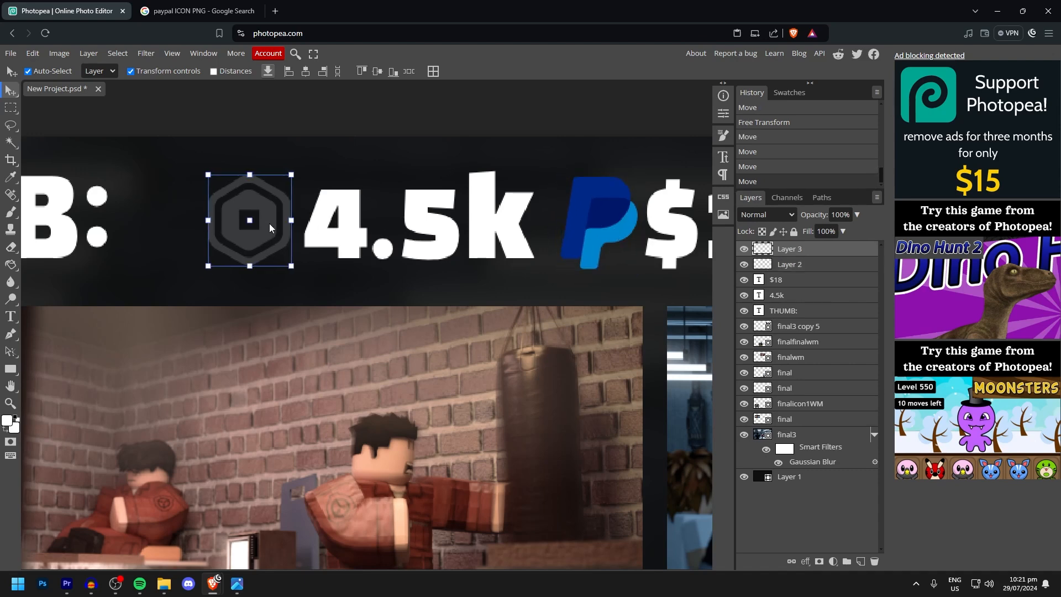
pyautogui.scroll(-3, 414, 228)
pyautogui.scroll(-3, 414, 225)
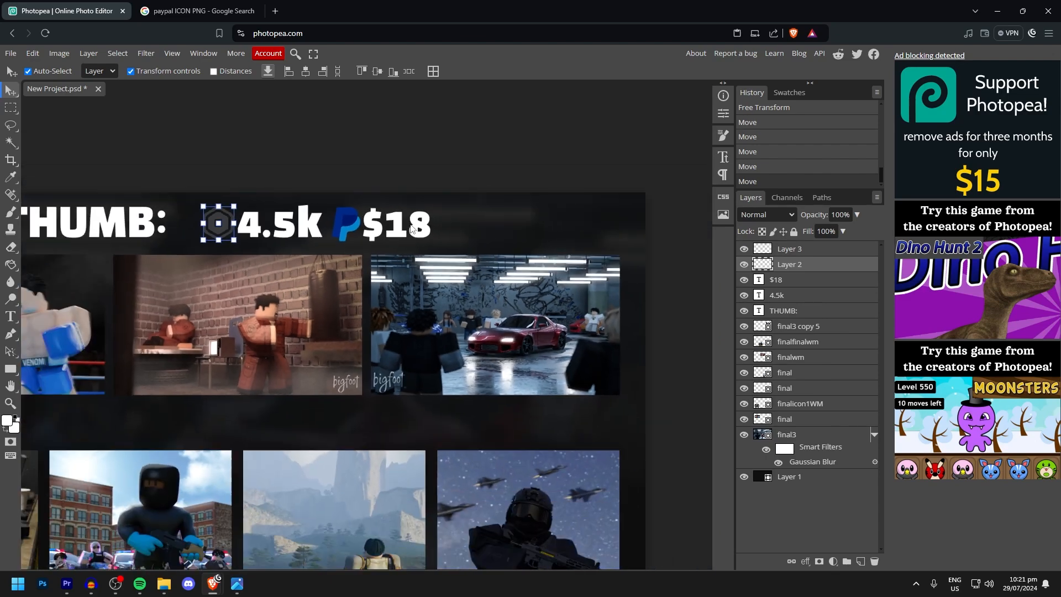
# Deselect the icon and close the browser tab with the PayPal icon search
pyautogui.click(319, 167)
pyautogui.hscroll(-4, 437, 224)
pyautogui.click(199, 11)
pyautogui.click(245, 11)
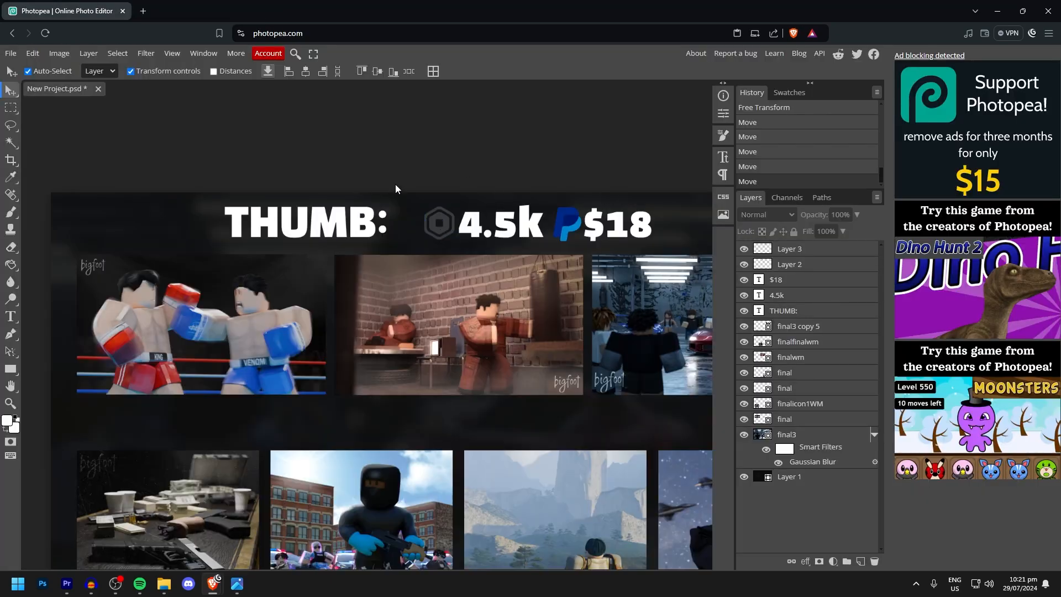
# Apply a white (ffffff) Color Overlay layer style to the Robux icon
pyautogui.click(445, 227)
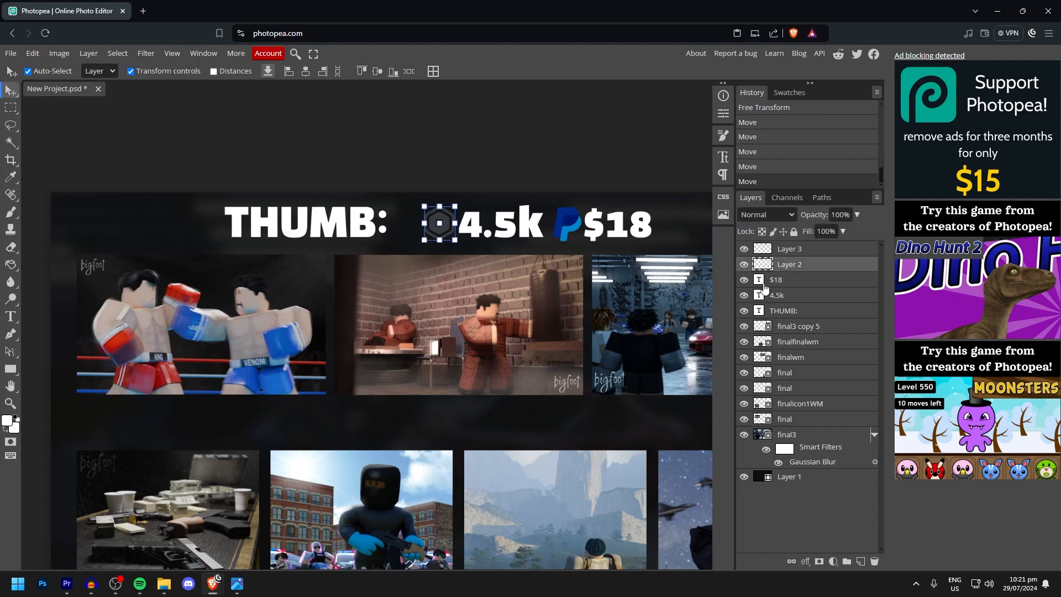
pyautogui.doubleClick(840, 271)
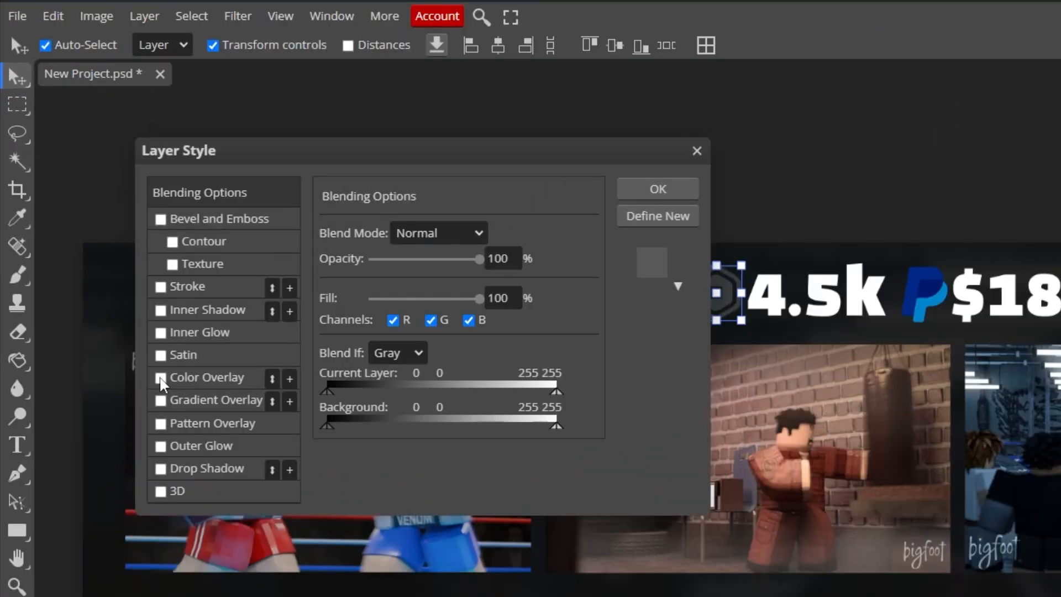
pyautogui.click(98, 275)
pyautogui.moveTo(458, 158); pyautogui.dragTo(901, 367)
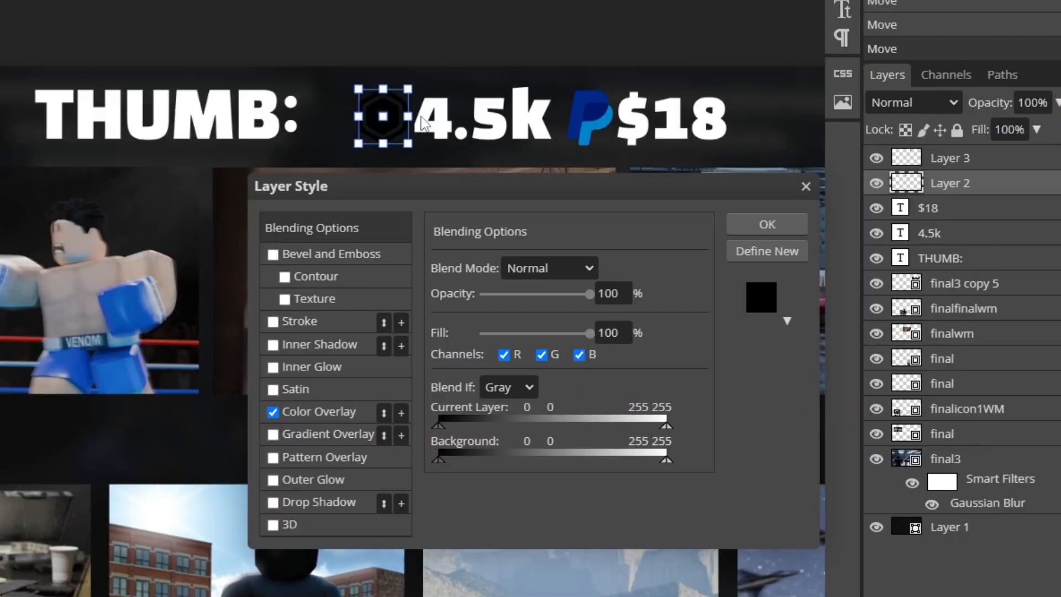
pyautogui.click(346, 403)
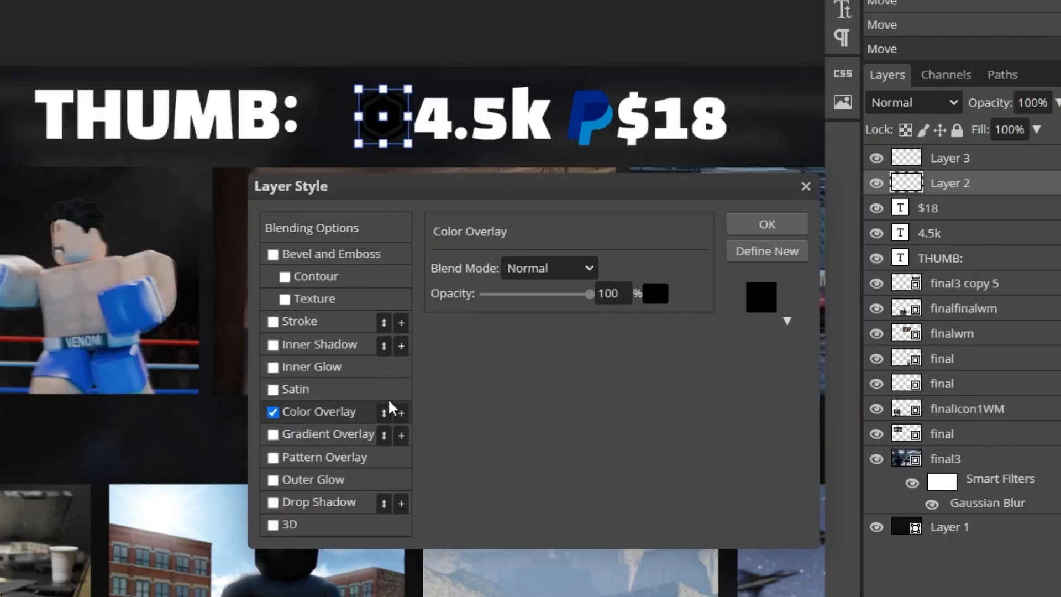
pyautogui.click(657, 301)
pyautogui.moveTo(85, 219); pyautogui.dragTo(0, 135)
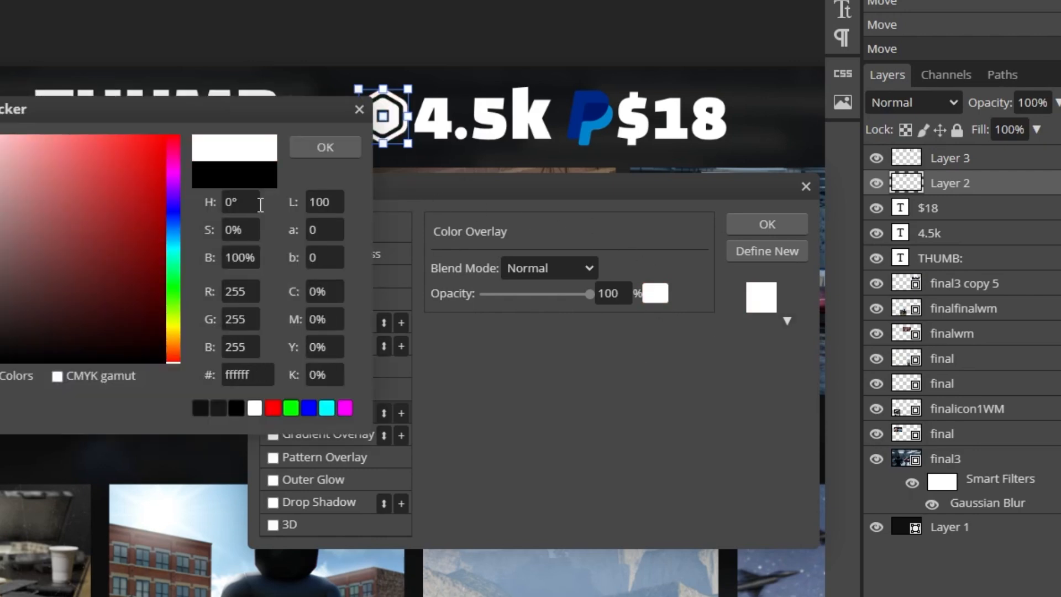
pyautogui.click(326, 147)
pyautogui.press('Return')
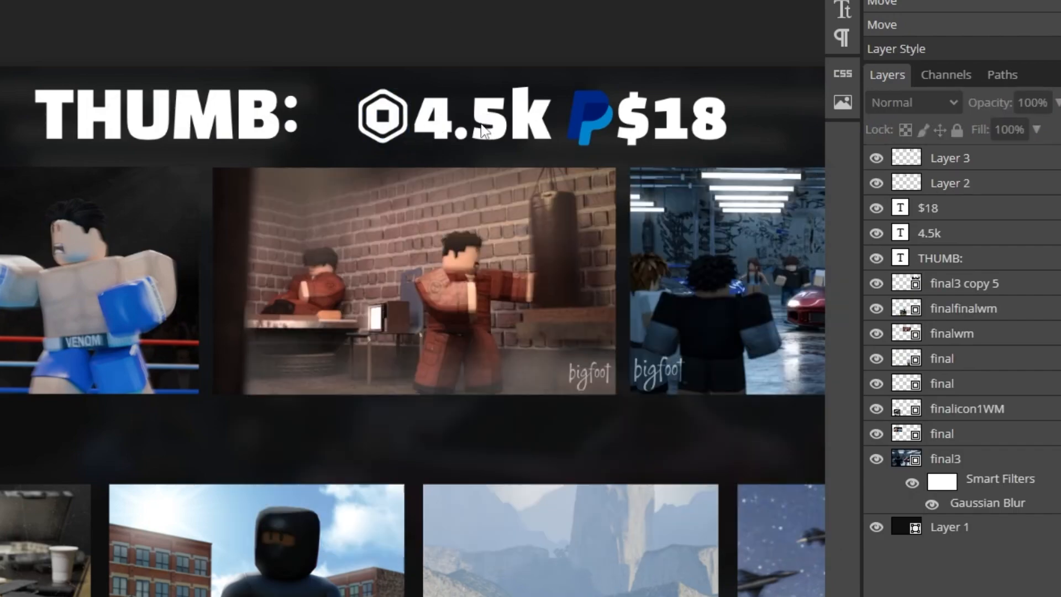
# Move the PayPal icon with $18 to the right, and the Robux icon with 4.5k closer to the THUMB: heading
pyautogui.scroll(1, 527, 115)
pyautogui.moveTo(413, 233); pyautogui.dragTo(437, 233)
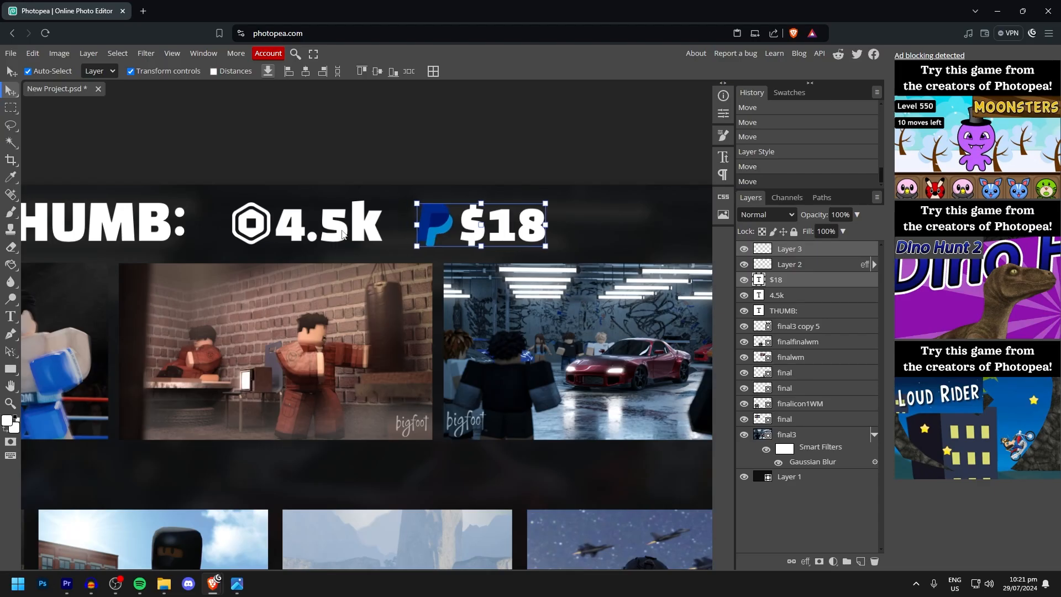
pyautogui.keyDown('shift'); pyautogui.click(340, 233); pyautogui.keyUp('shift')
pyautogui.keyDown('shift'); pyautogui.click(258, 228); pyautogui.keyUp('shift')
pyautogui.moveTo(260, 229); pyautogui.dragTo(240, 230)
pyautogui.hotkey('ctrl', 'z')
pyautogui.keyDown('shift'); pyautogui.click(251, 232); pyautogui.keyUp('shift')
pyautogui.scroll(-3, 241, 230)
pyautogui.click(256, 157)
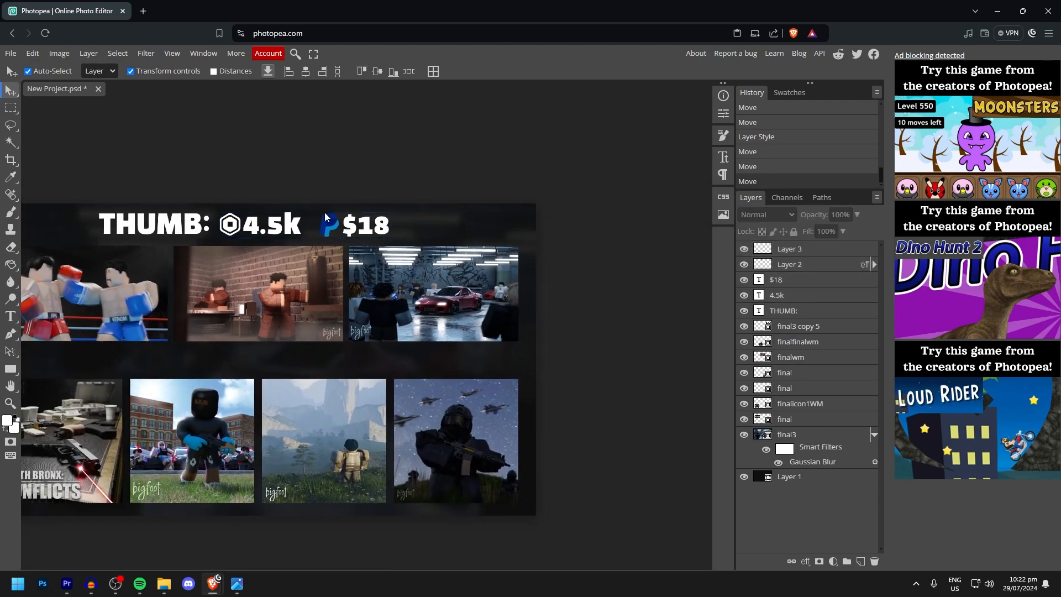
# Move the PayPal icon and the $18 price together slightly closer to the 4.5k price
pyautogui.scroll(2, 314, 232)
pyautogui.click(329, 224)
pyautogui.keyDown('shift'); pyautogui.click(375, 231); pyautogui.keyUp('shift')
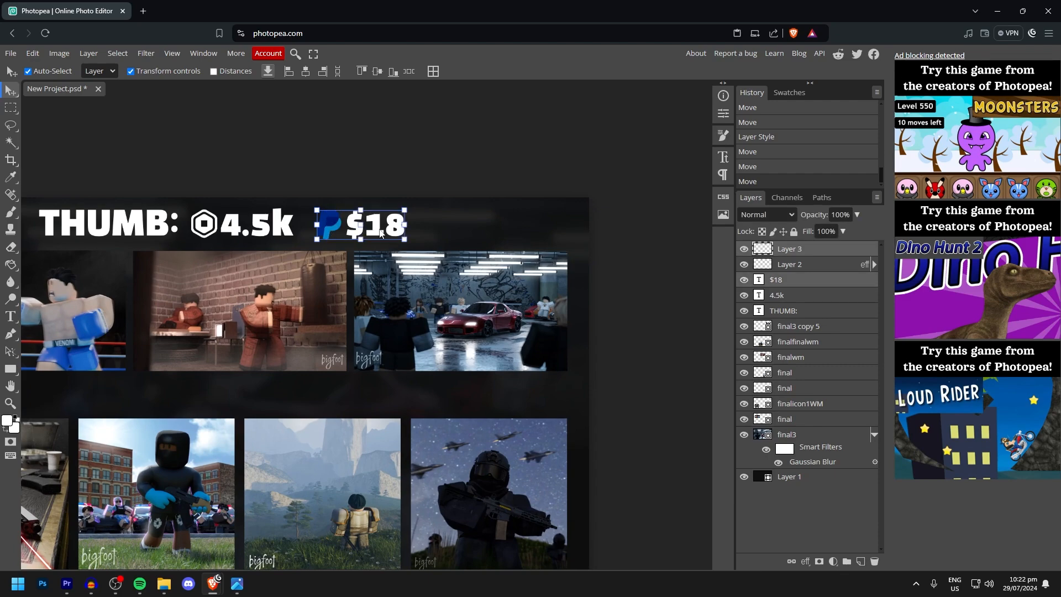
pyautogui.moveTo(375, 230); pyautogui.dragTo(369, 230)
pyautogui.click(331, 169)
pyautogui.moveTo(186, 233); pyautogui.dragTo(406, 231)
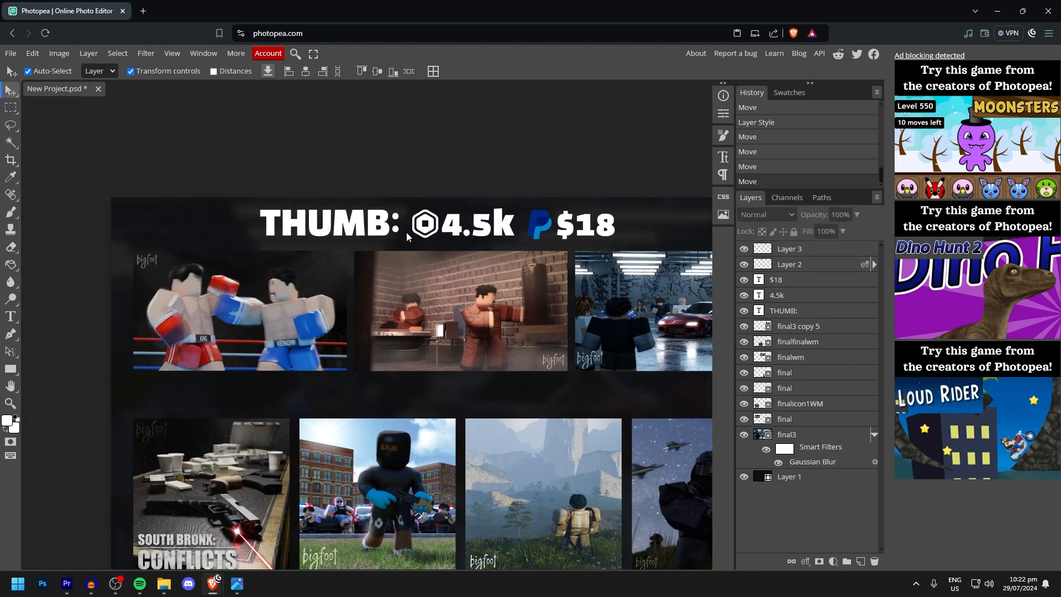
# Enable Color Overlay and Outer Glow in the layer style of the 4.5k price text
pyautogui.scroll(-2, 419, 238)
pyautogui.scroll(-1, 419, 238)
pyautogui.scroll(1, 419, 237)
pyautogui.scroll(3, 320, 218)
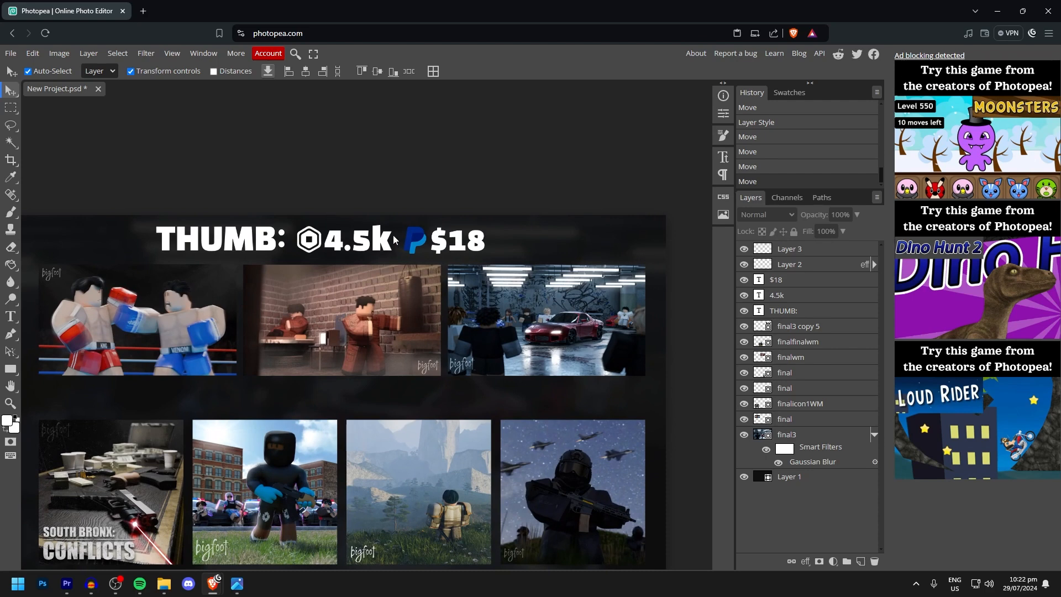
pyautogui.click(373, 246)
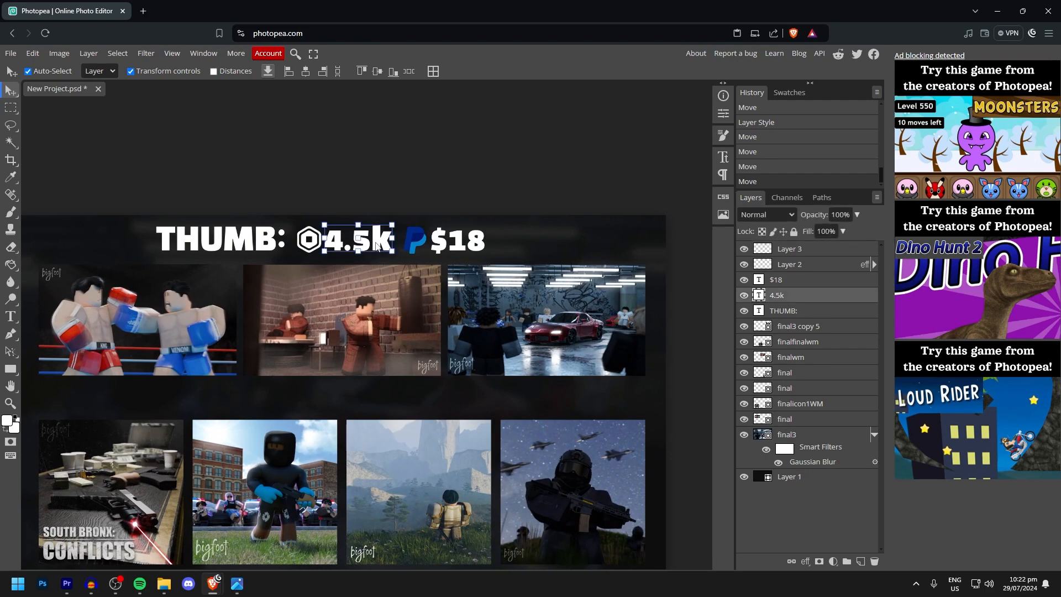
pyautogui.click(475, 246)
pyautogui.click(381, 248)
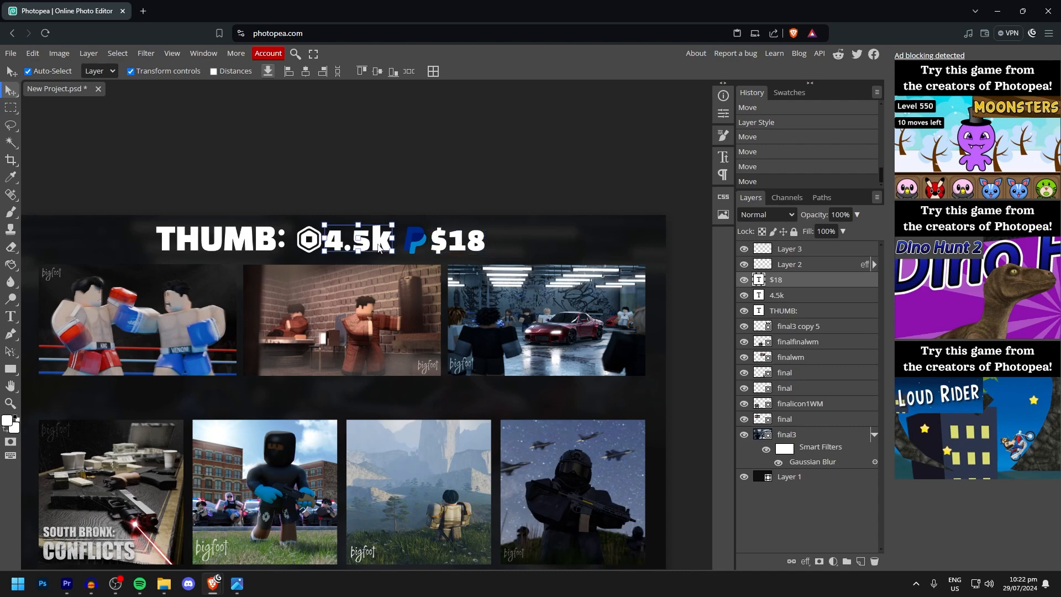
pyautogui.doubleClick(809, 299)
pyautogui.moveTo(480, 274); pyautogui.dragTo(677, 146)
pyautogui.click(569, 322)
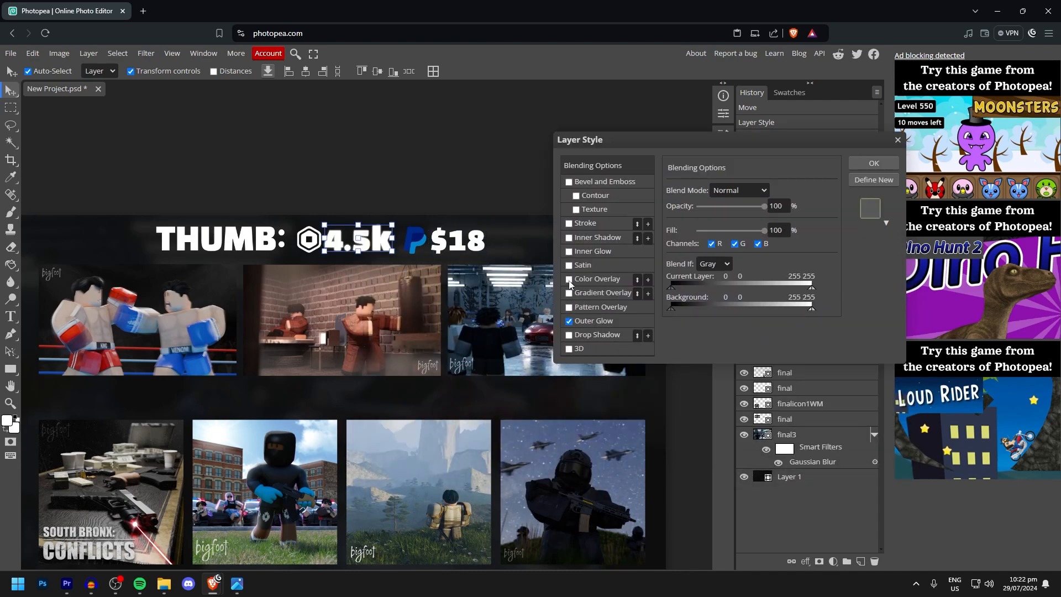
pyautogui.click(589, 321)
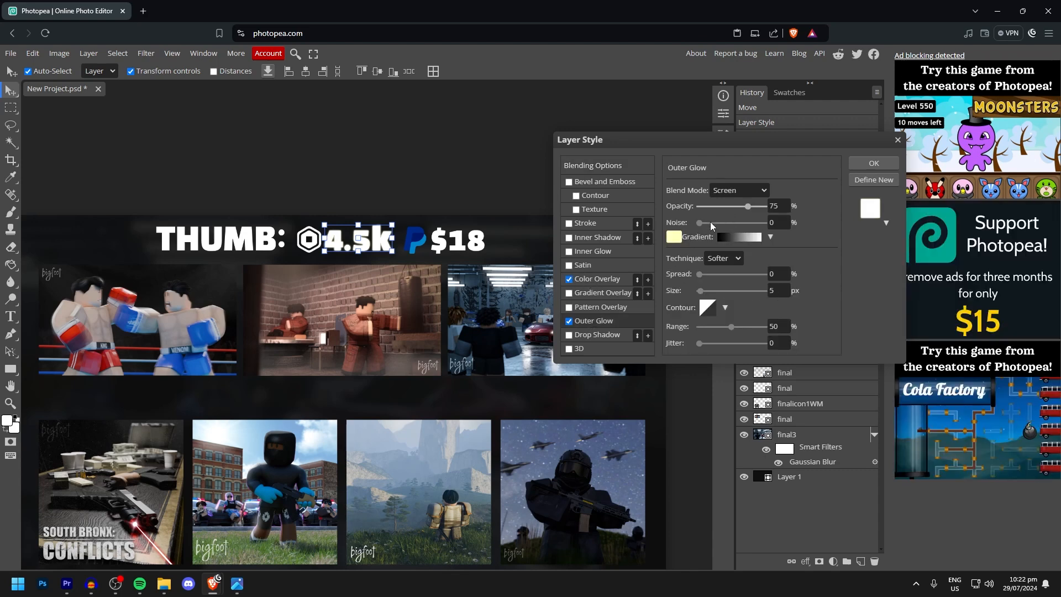
# Give the 4.5k text's outer glow a bright green colour (00ff1e), a size of 20 px and 36% opacity
pyautogui.click(674, 237)
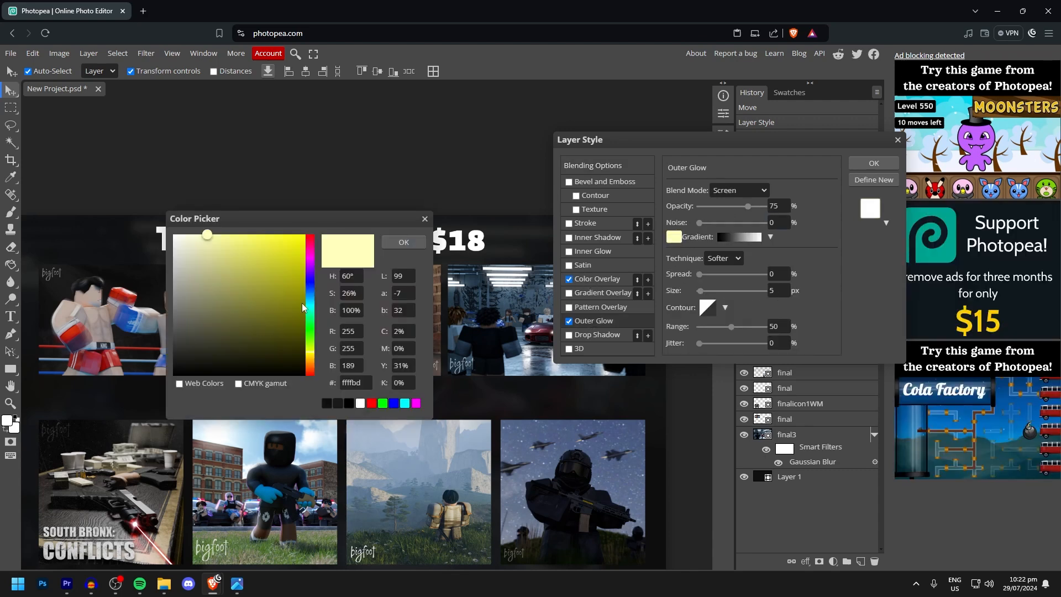
pyautogui.click(315, 326)
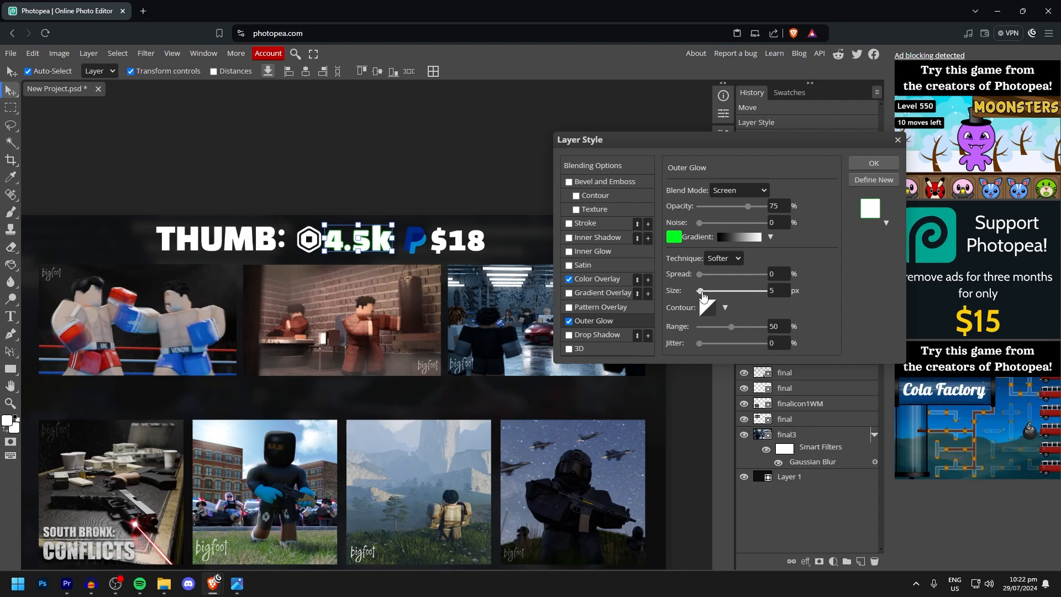
pyautogui.moveTo(702, 292); pyautogui.dragTo(707, 293)
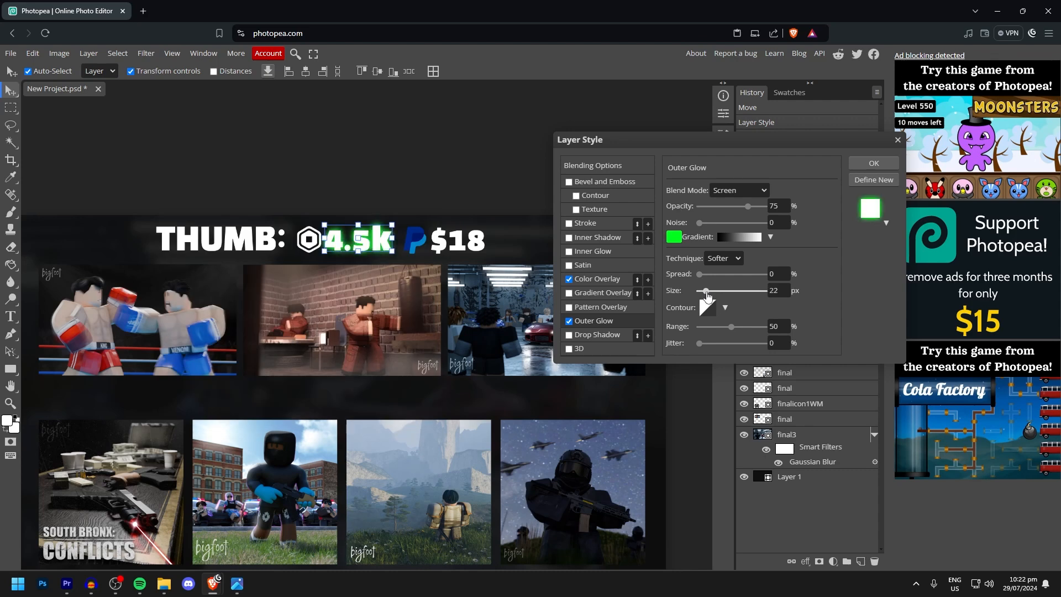
pyautogui.moveTo(748, 207); pyautogui.dragTo(723, 208)
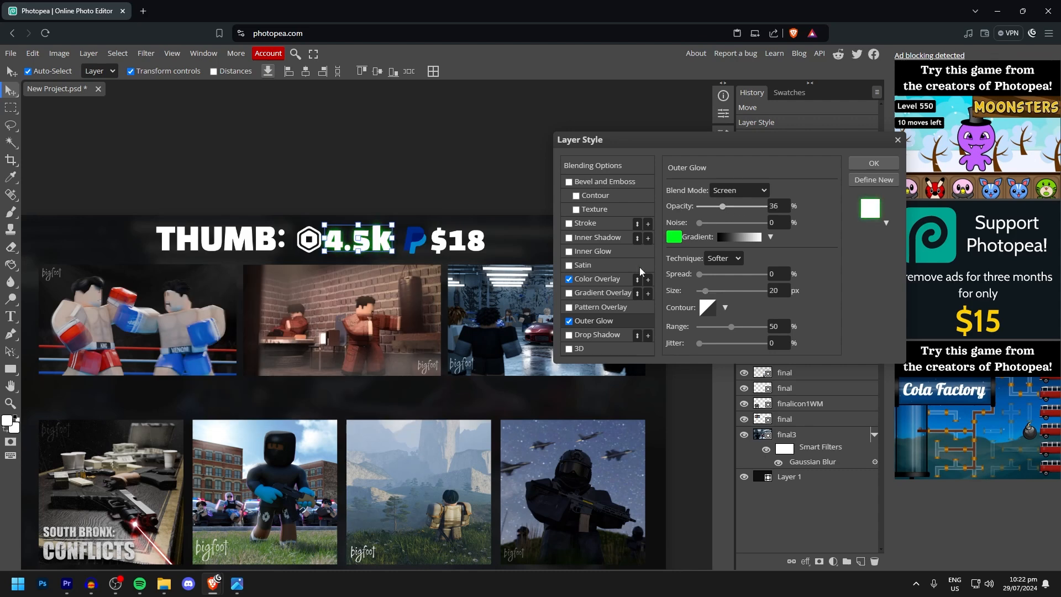
# Set the 4.5k text's Color Overlay to the outer glow's green, 00ff1e, and apply the layer style
pyautogui.click(608, 278)
pyautogui.click(593, 321)
pyautogui.click(673, 238)
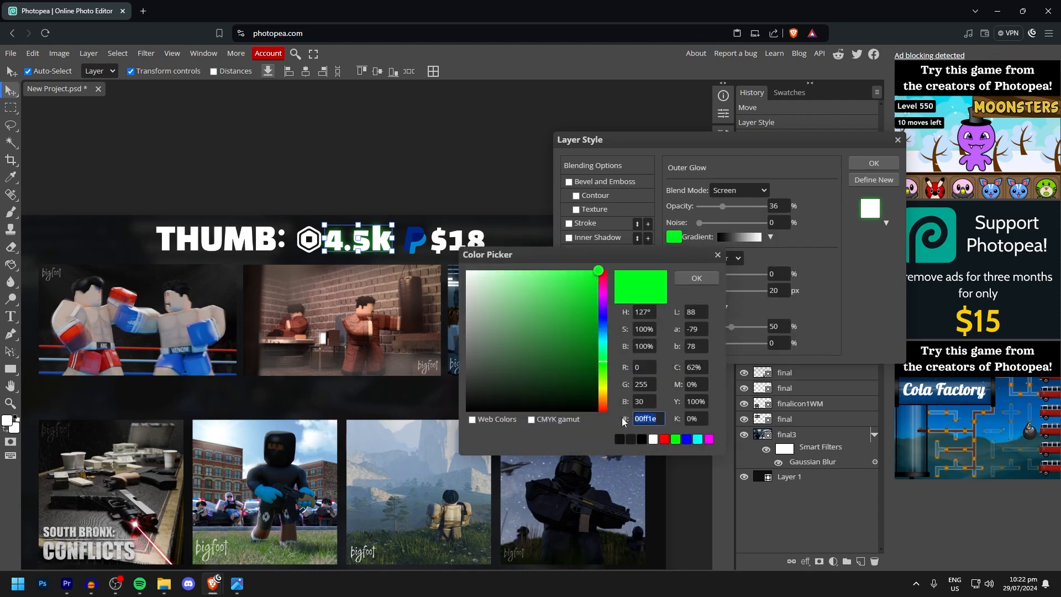
pyautogui.click(697, 278)
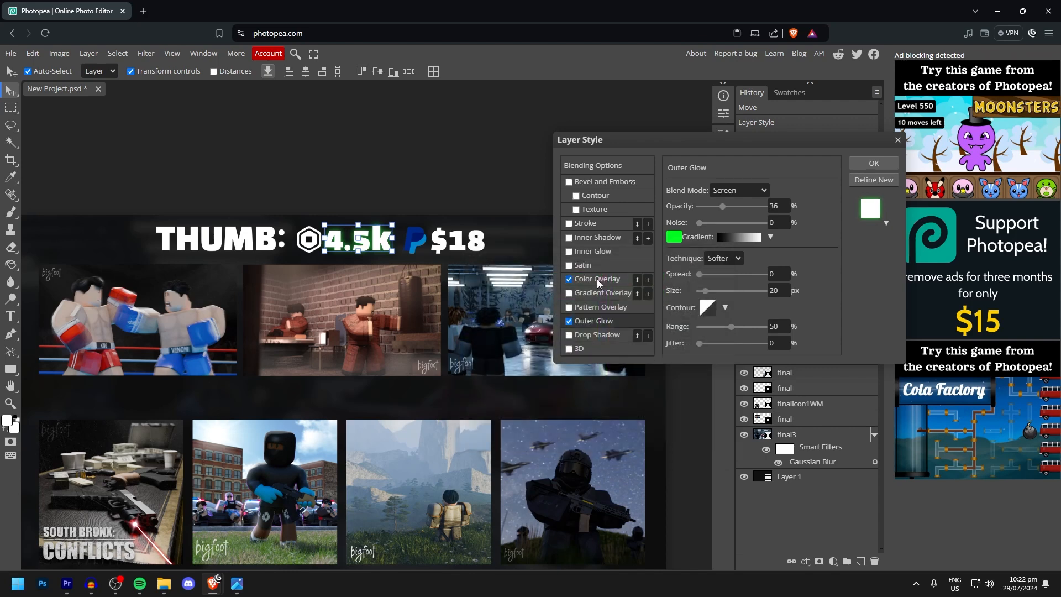
pyautogui.click(597, 279)
pyautogui.click(805, 206)
pyautogui.click(644, 420)
pyautogui.write('00ff1e')
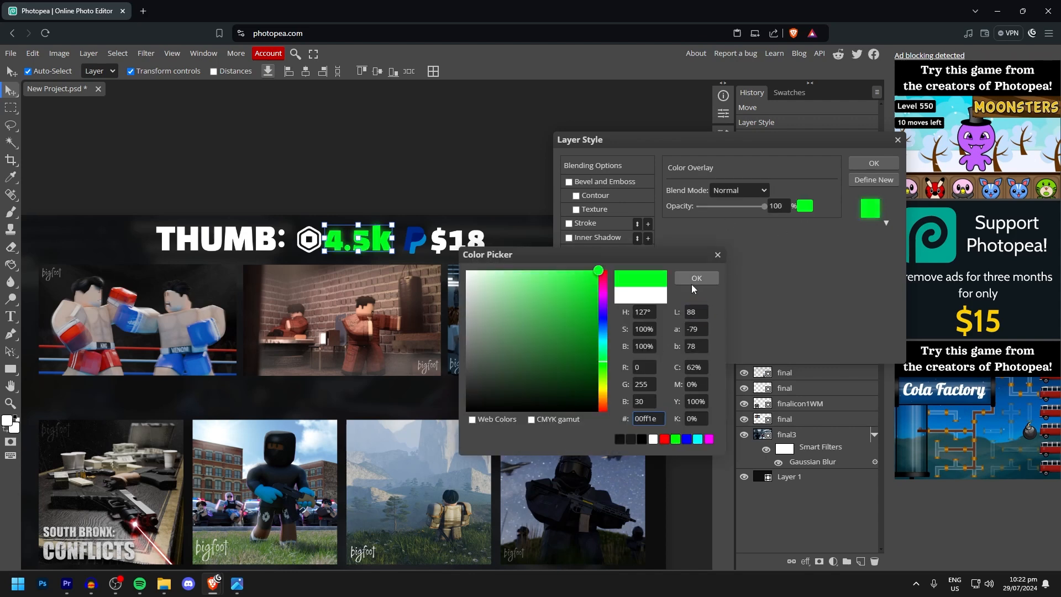
pyautogui.click(692, 283)
pyautogui.click(867, 164)
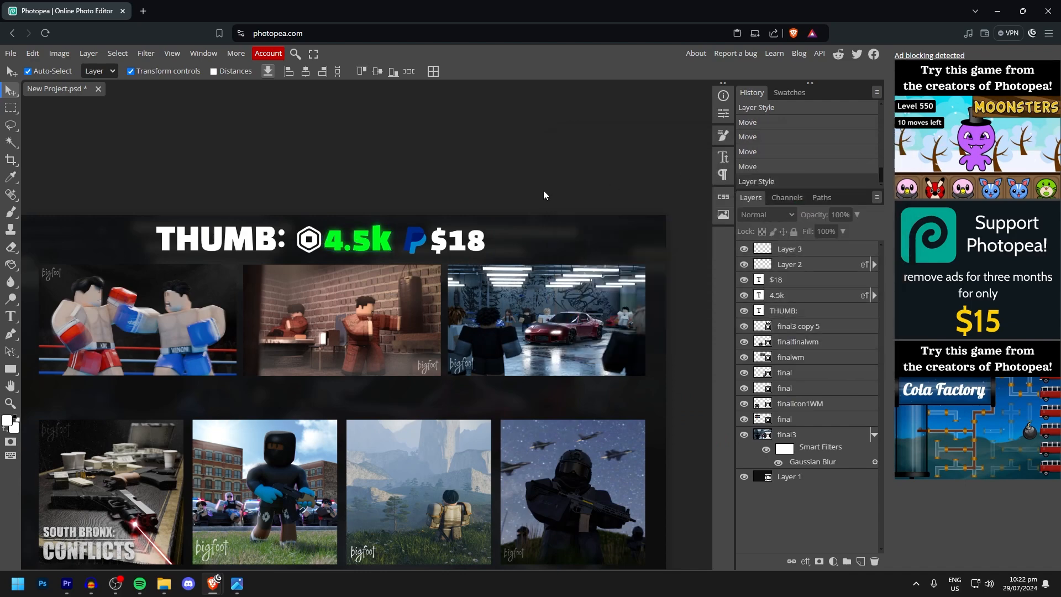
# Copy the layer style of the 4.5k price text
pyautogui.scroll(2, 387, 239)
pyautogui.scroll(-3, 420, 241)
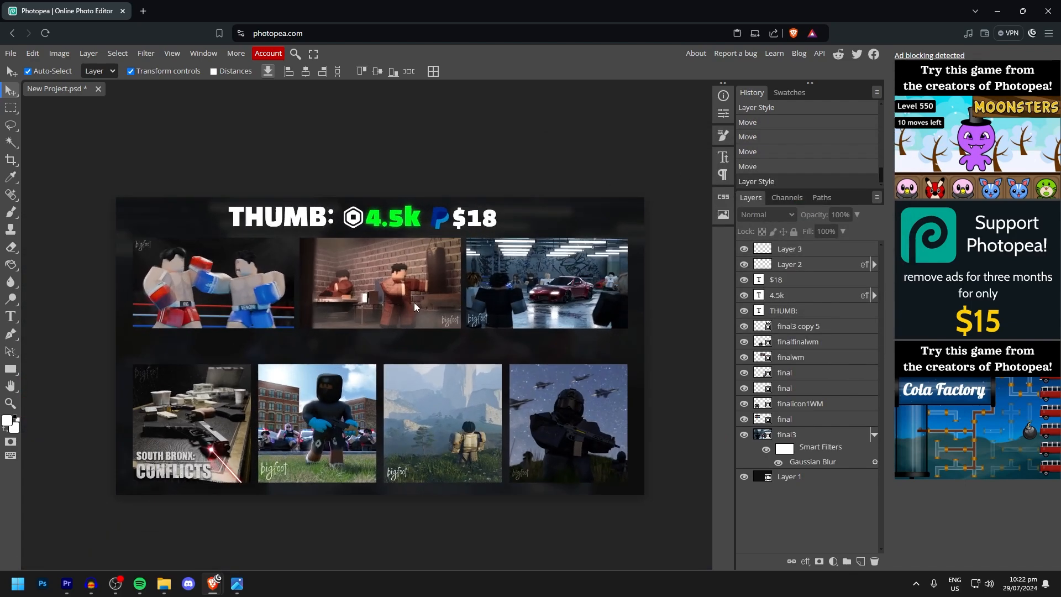
pyautogui.scroll(3, 425, 254)
pyautogui.click(414, 184)
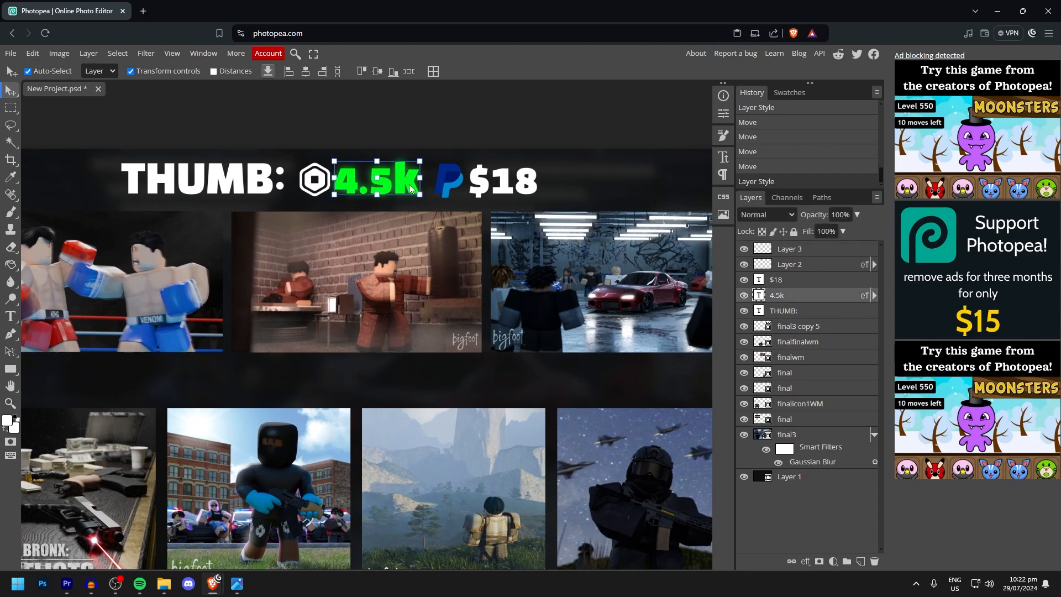
pyautogui.scroll(4, 432, 195)
pyautogui.rightClick(840, 298)
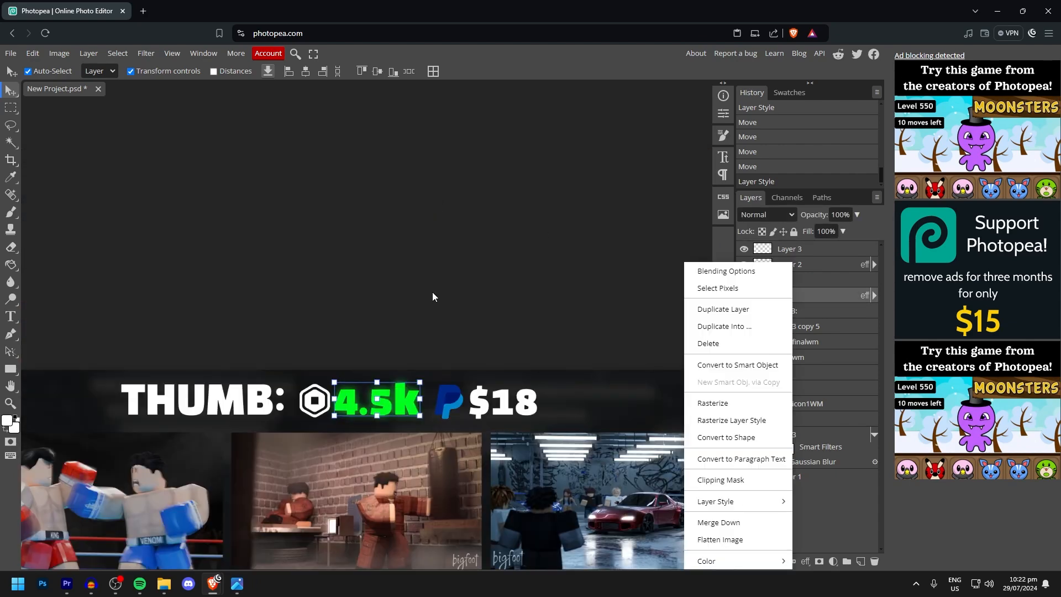
pyautogui.click(432, 298)
pyautogui.rightClick(819, 294)
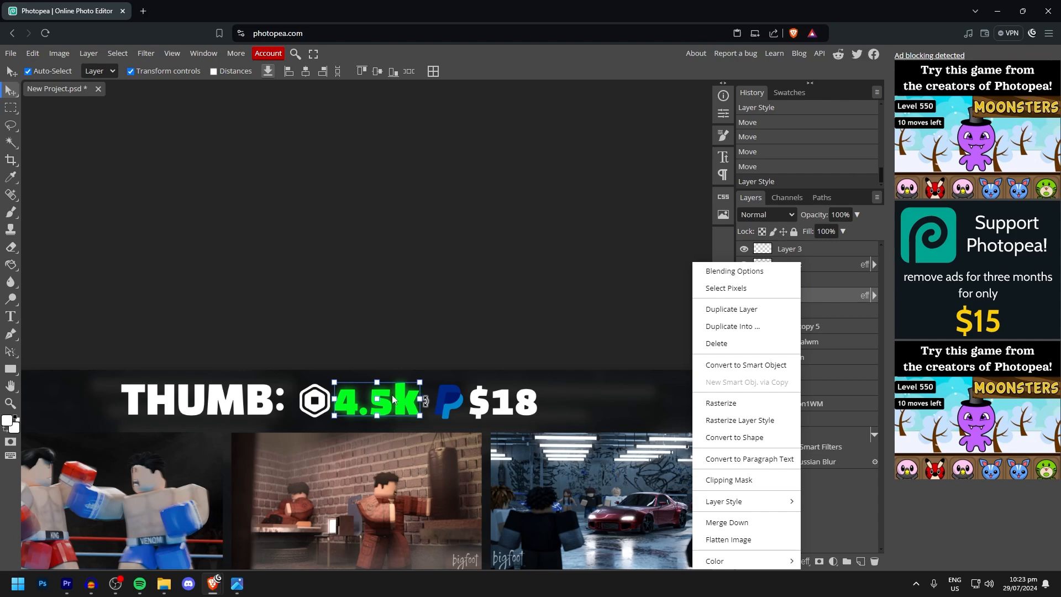
pyautogui.moveTo(737, 507)
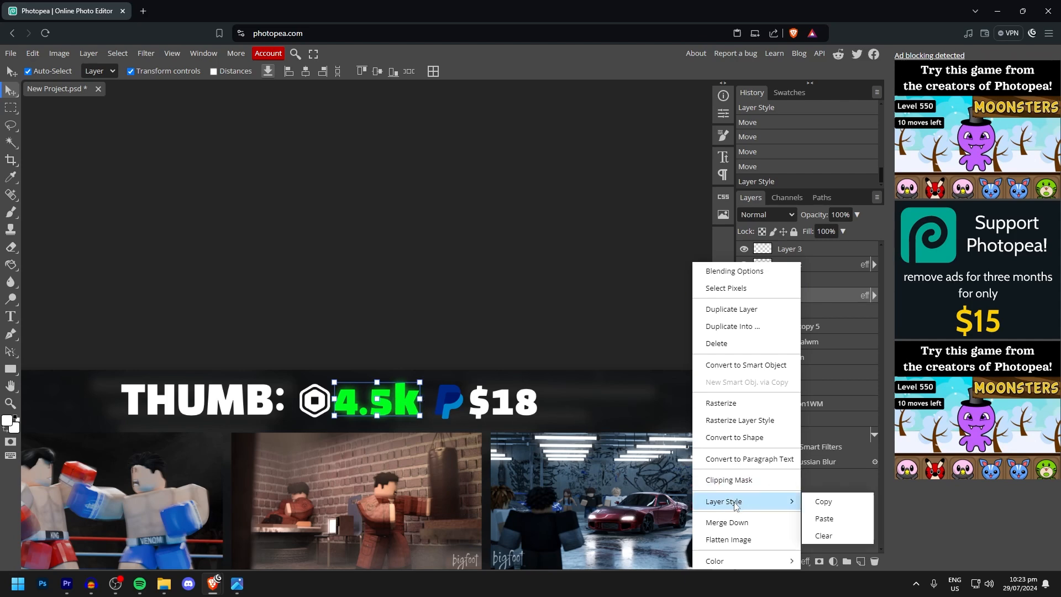
pyautogui.click(813, 501)
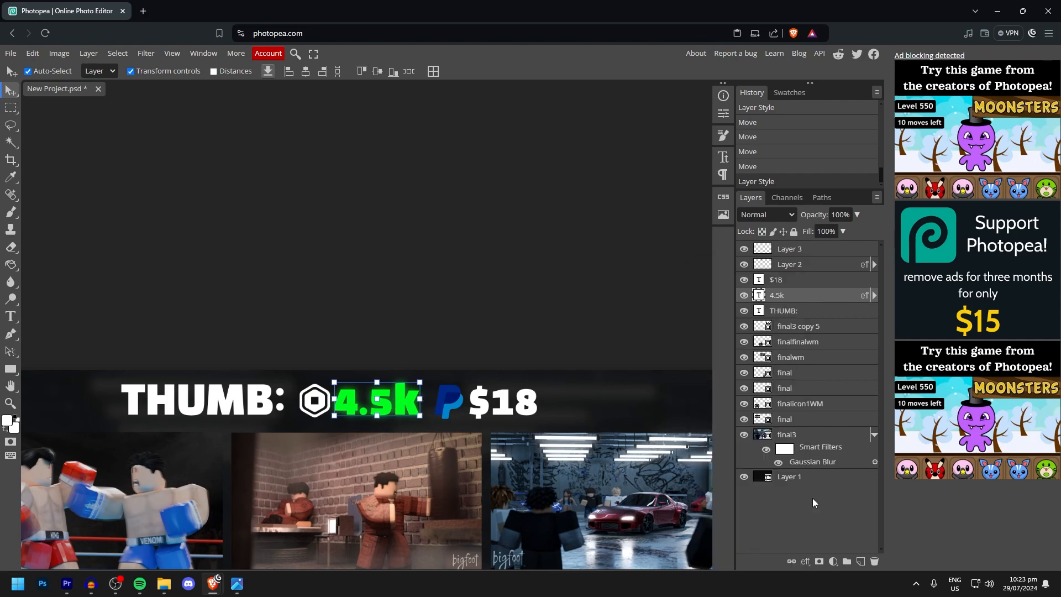
# Paste the copied green glow layer style onto the $18 price text and deselect it
pyautogui.click(789, 281)
pyautogui.rightClick(791, 280)
pyautogui.moveTo(751, 503)
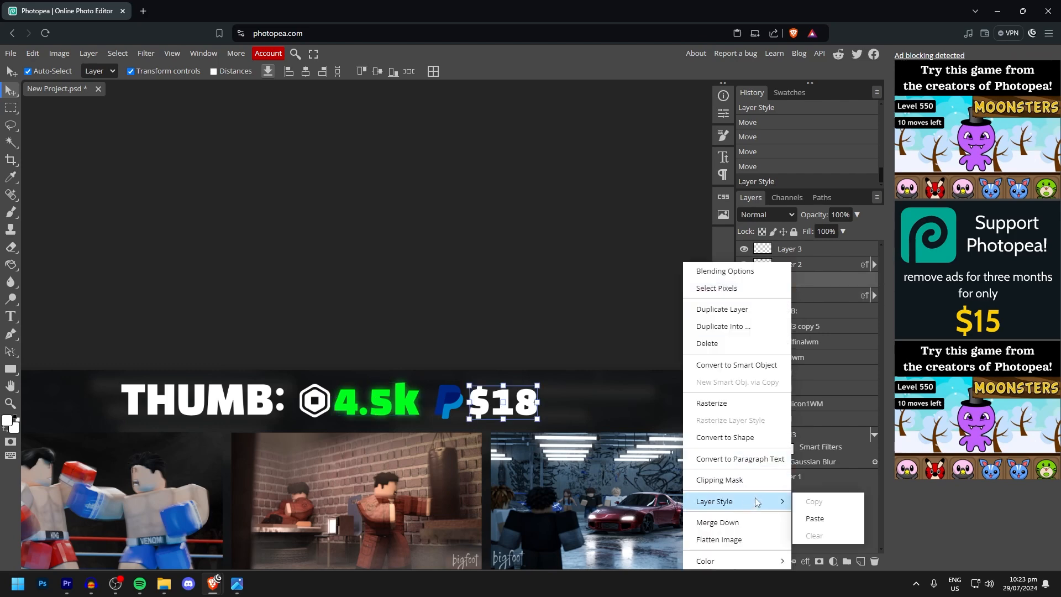
pyautogui.click(814, 518)
pyautogui.click(491, 272)
pyautogui.scroll(-3, 491, 272)
pyautogui.scroll(2, 494, 271)
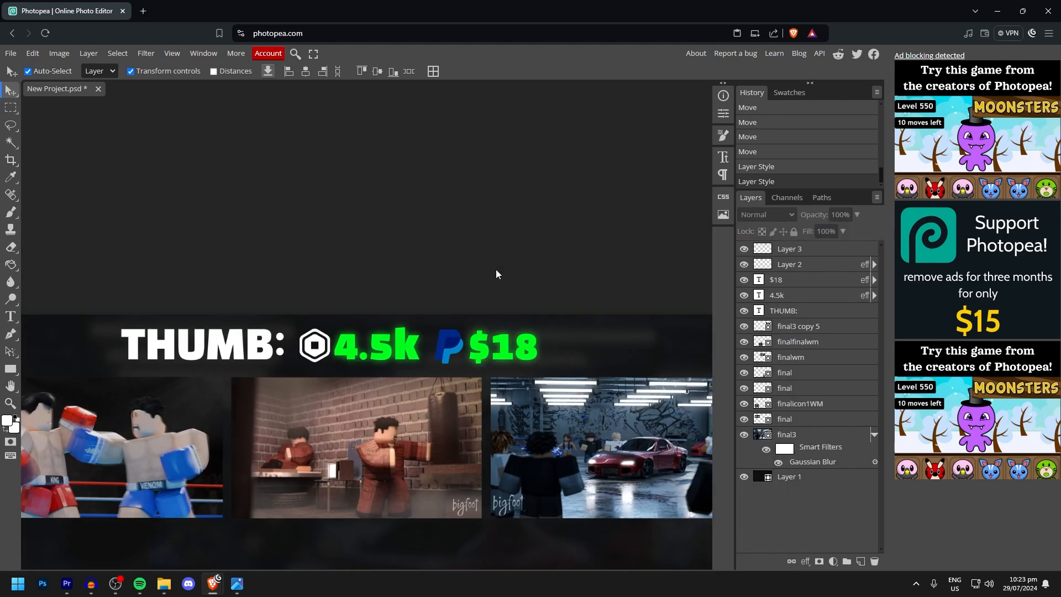
# Select the THUMB: heading with both icons and prices, and shift the whole row slightly to the right
pyautogui.scroll(-2, 496, 269)
pyautogui.scroll(3, 493, 297)
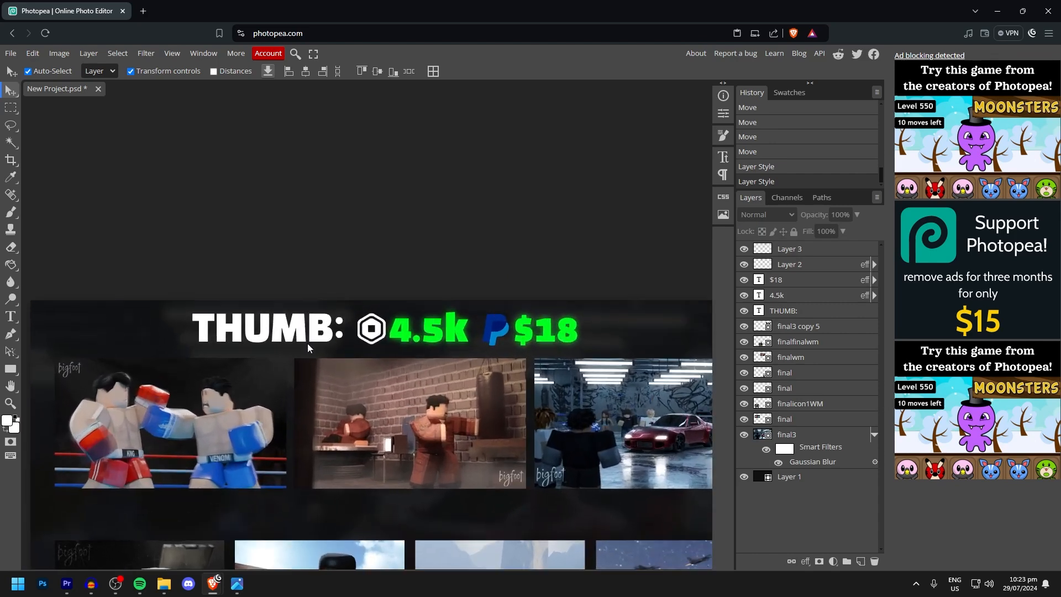
pyautogui.click(307, 343)
pyautogui.keyDown('shift'); pyautogui.click(379, 337); pyautogui.keyUp('shift')
pyautogui.keyDown('shift'); pyautogui.click(440, 339); pyautogui.keyUp('shift')
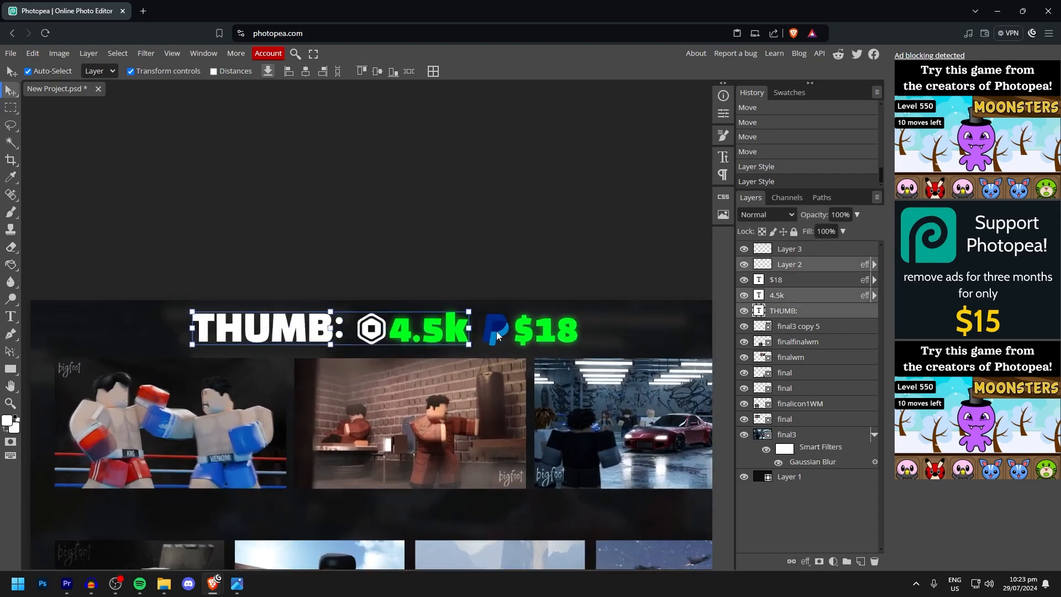
pyautogui.keyDown('shift'); pyautogui.click(497, 335); pyautogui.keyUp('shift')
pyautogui.keyDown('shift'); pyautogui.click(555, 337); pyautogui.keyUp('shift')
pyautogui.moveTo(555, 337)
pyautogui.mouseDown()
pyautogui.moveTo(614, 342)
pyautogui.moveTo(575, 341)
pyautogui.mouseUp()
# Duplicate the THUMB: heading row with its icons and prices, and place the copy between the two rows of artworks
pyautogui.scroll(2, 426, 336)
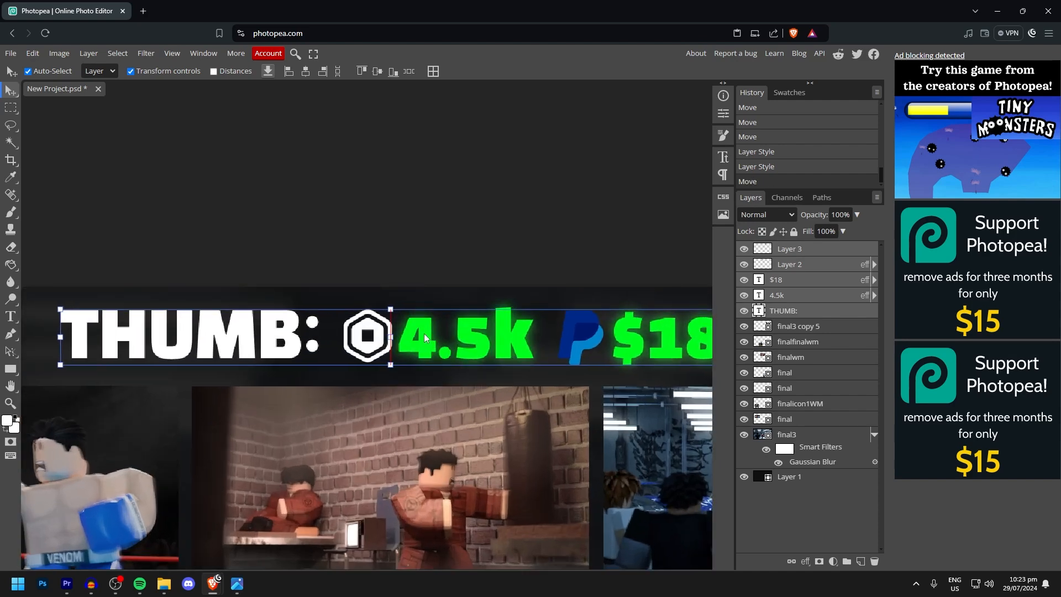
pyautogui.scroll(-3, 423, 334)
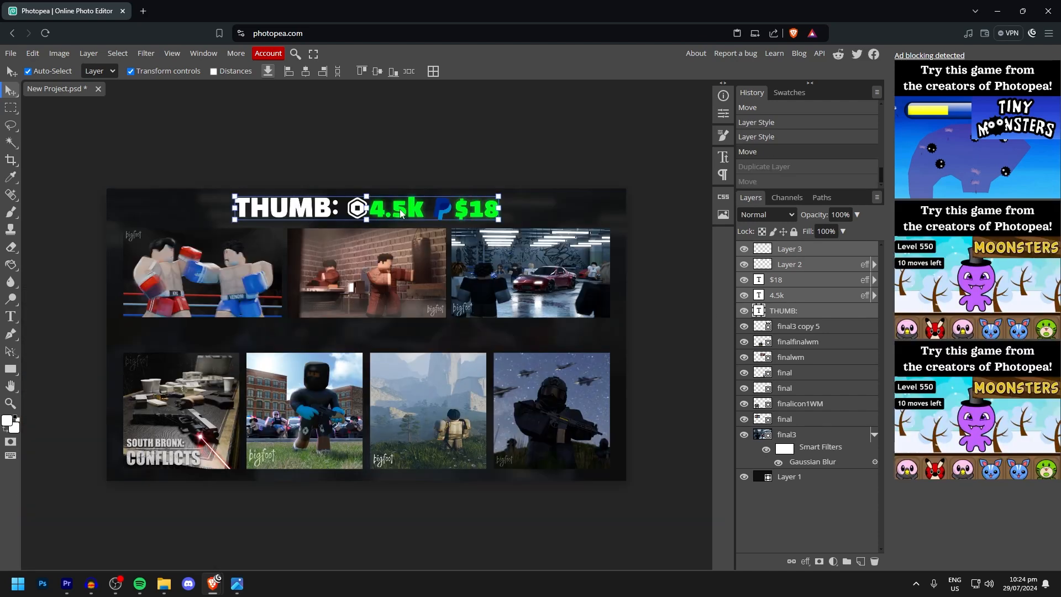
pyautogui.hotkey('ctrl', 'shift', 'z')
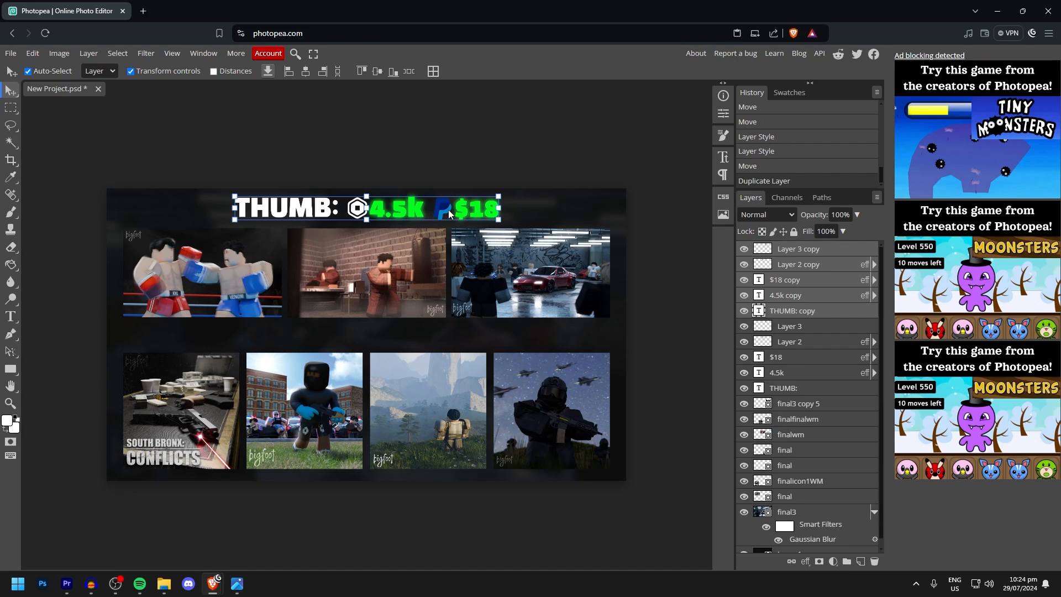
pyautogui.moveTo(448, 216); pyautogui.dragTo(448, 347)
# Change the duplicated heading's text to ICON: and move it right, close to the Robux icon
pyautogui.click(366, 288)
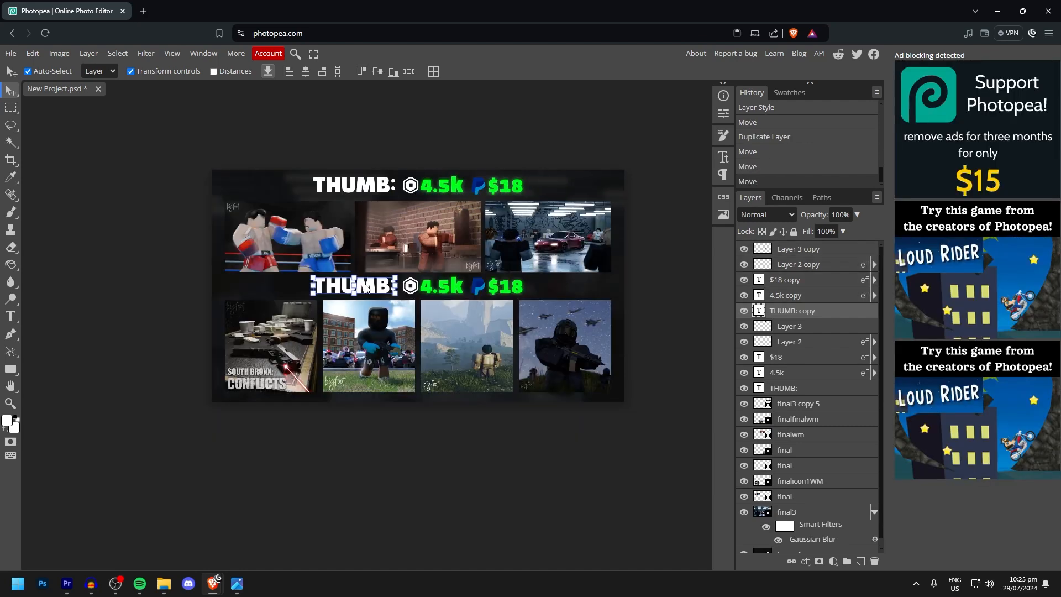
pyautogui.doubleClick(366, 288)
pyautogui.hotkey('ctrl', 'a')
pyautogui.write('ICONM')
pyautogui.press('BackSpace')
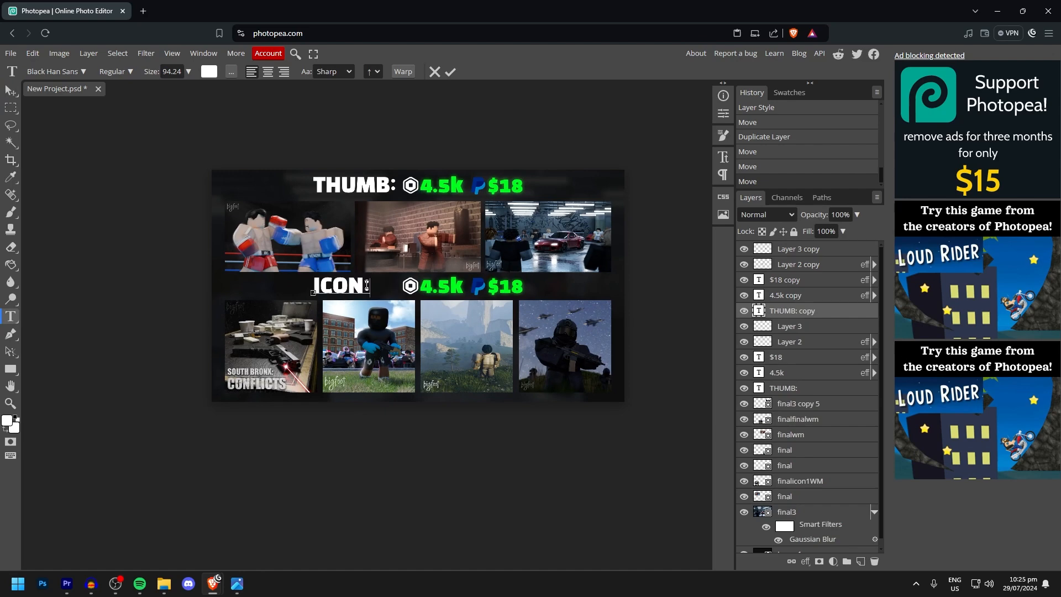
pyautogui.click(10, 90)
pyautogui.scroll(3, 357, 292)
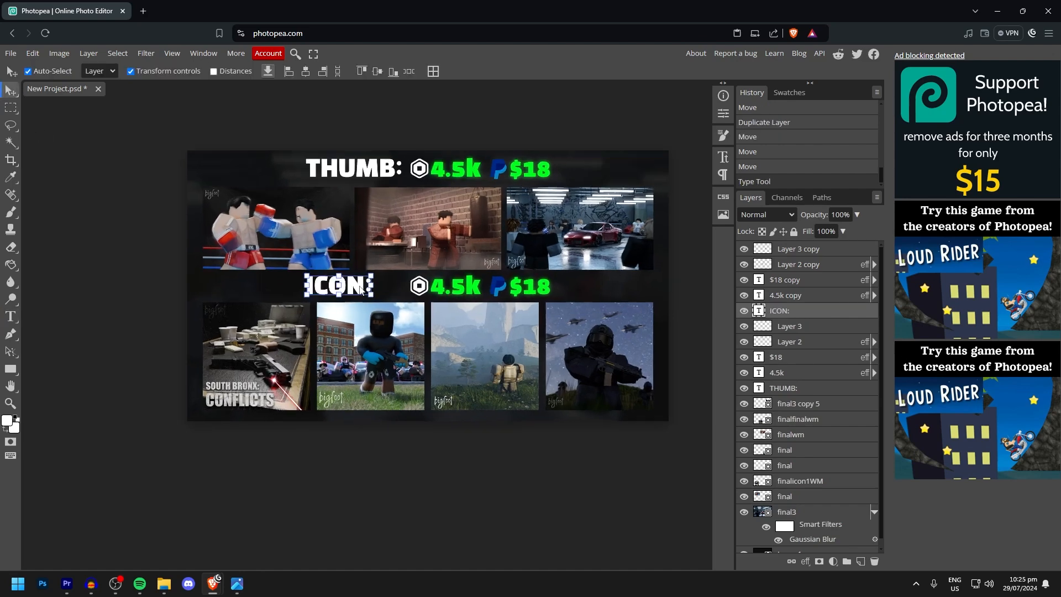
pyautogui.moveTo(356, 294); pyautogui.dragTo(406, 294)
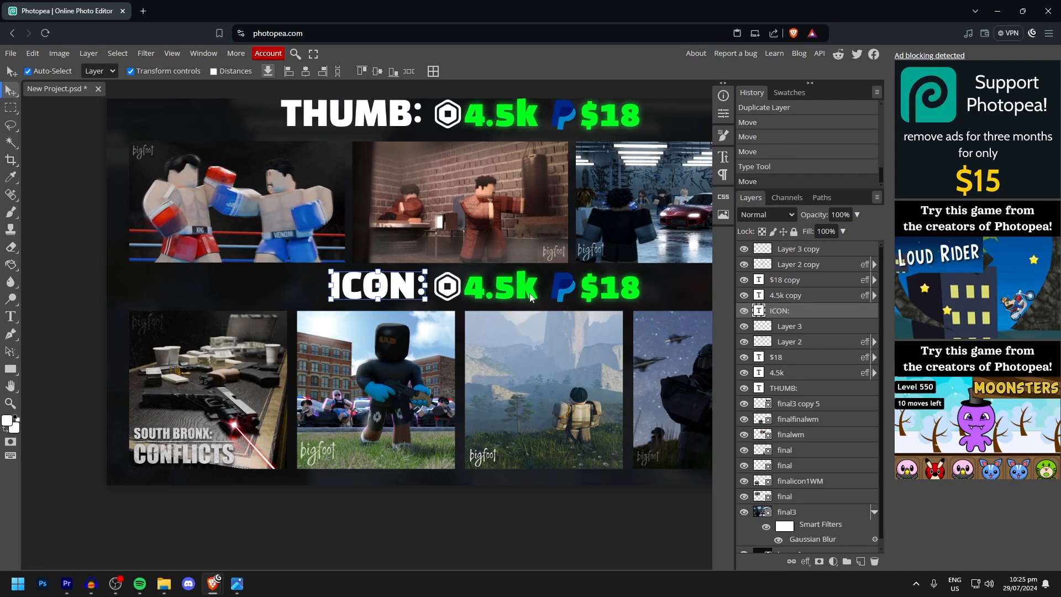
# Move the whole ICON: row with its icons and prices left to centre it under the THUMB: row, and deselect it
pyautogui.scroll(-4, 522, 287)
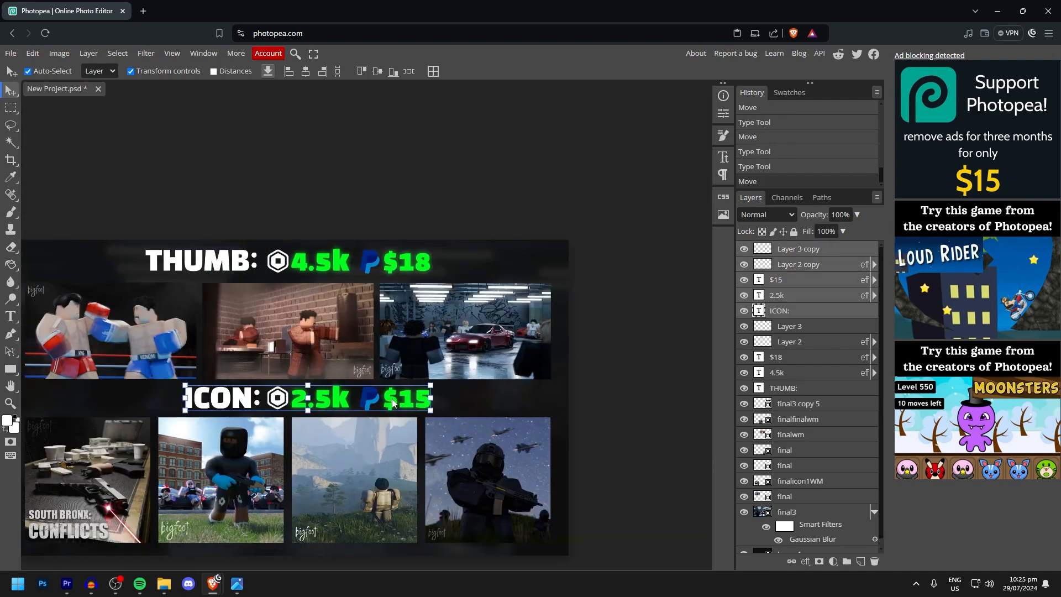
pyautogui.moveTo(392, 403); pyautogui.dragTo(372, 403)
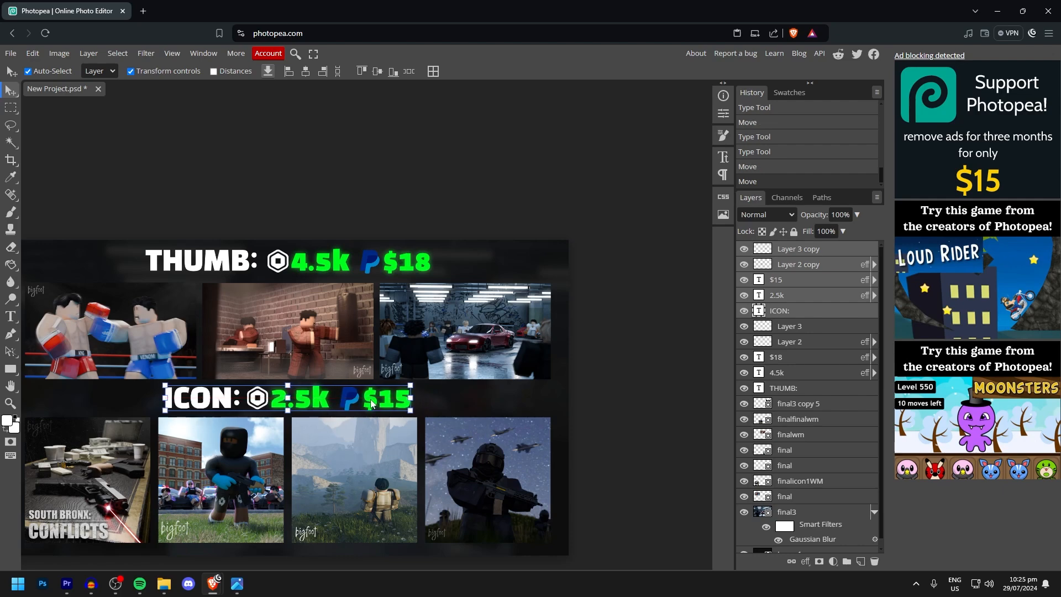
pyautogui.click(283, 165)
pyautogui.scroll(-3, 366, 260)
pyautogui.scroll(-3, 366, 260)
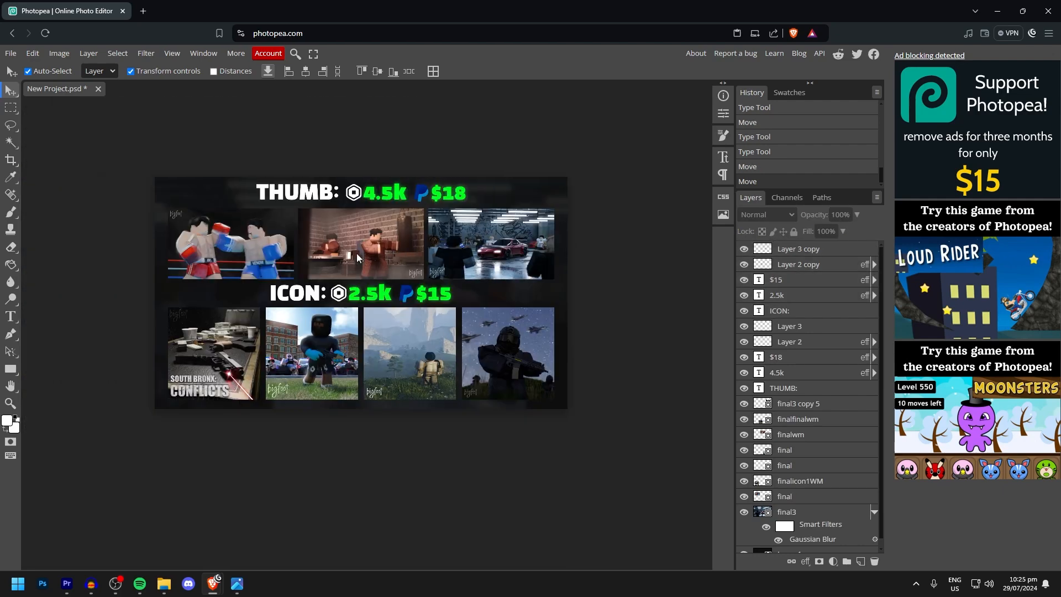
# Add a Drop Shadow to the boxing artwork in the upper row and set the shadow's angle to 90°
pyautogui.click(246, 234)
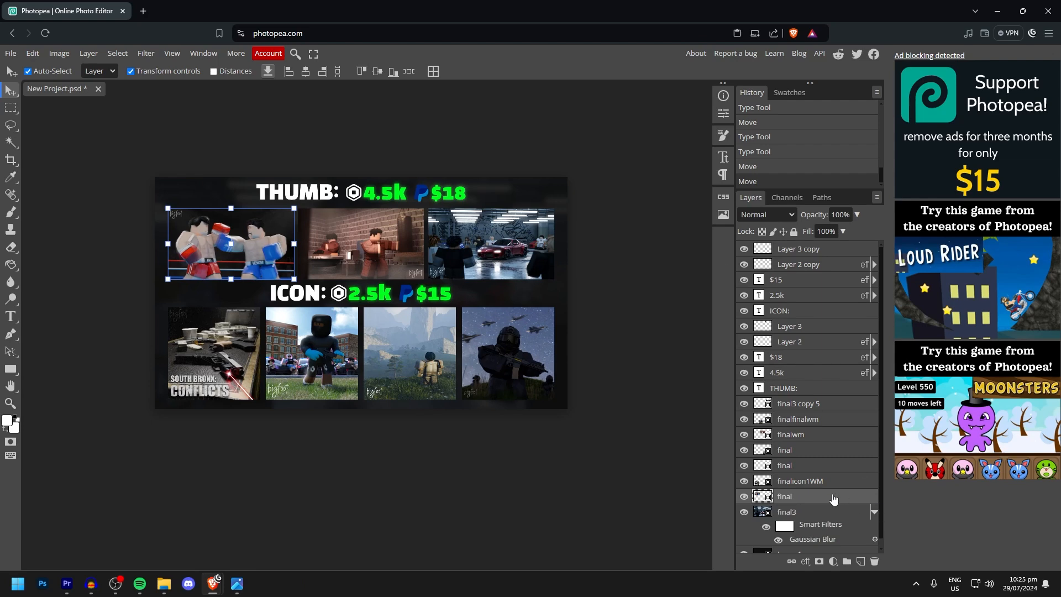
pyautogui.scroll(3, 228, 280)
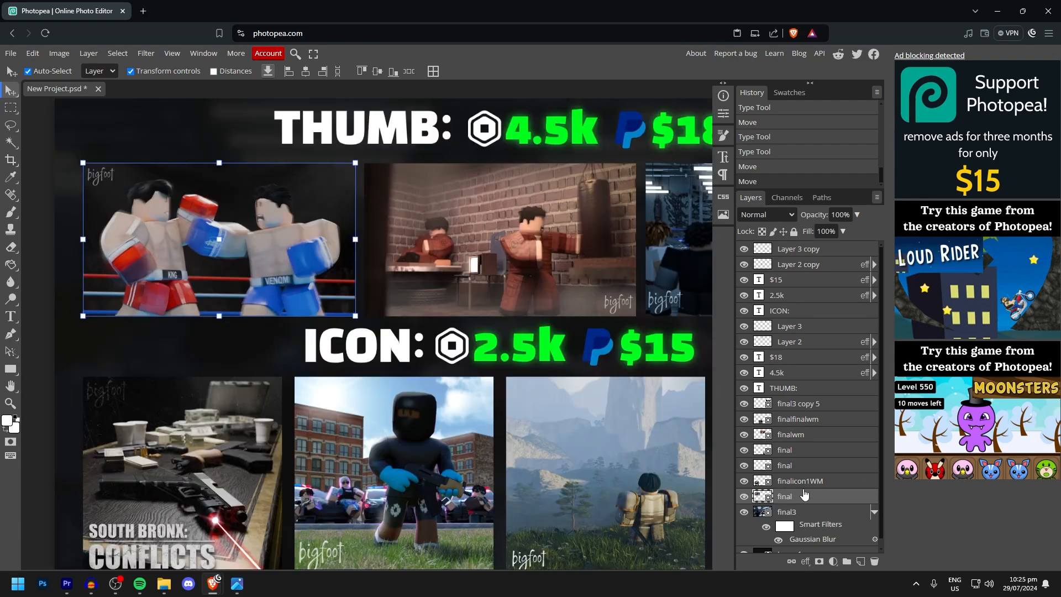
pyautogui.doubleClick(807, 500)
pyautogui.click(569, 335)
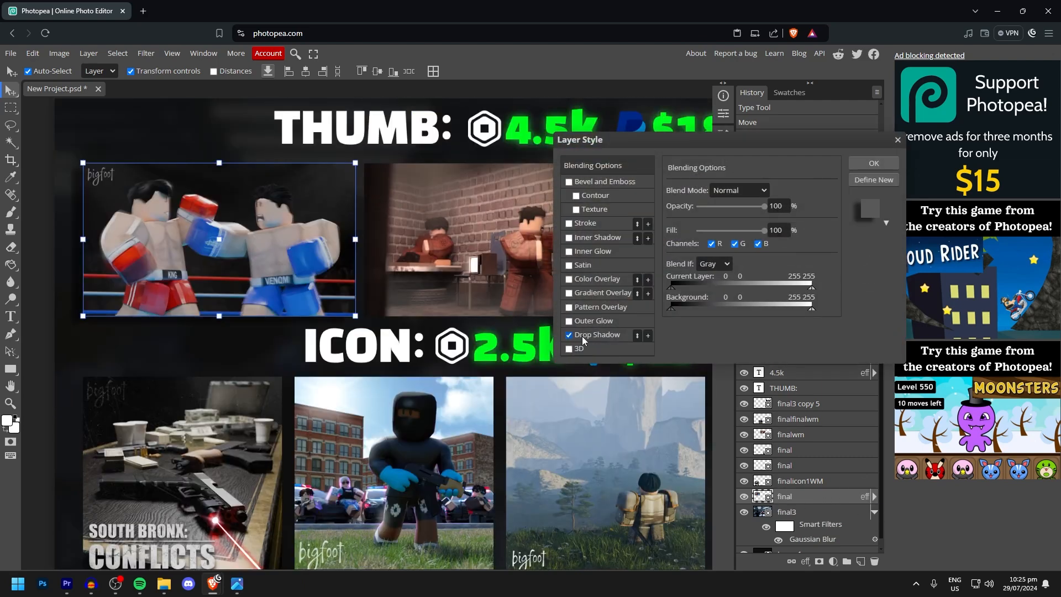
pyautogui.moveTo(712, 223); pyautogui.dragTo(708, 217)
pyautogui.write('90')
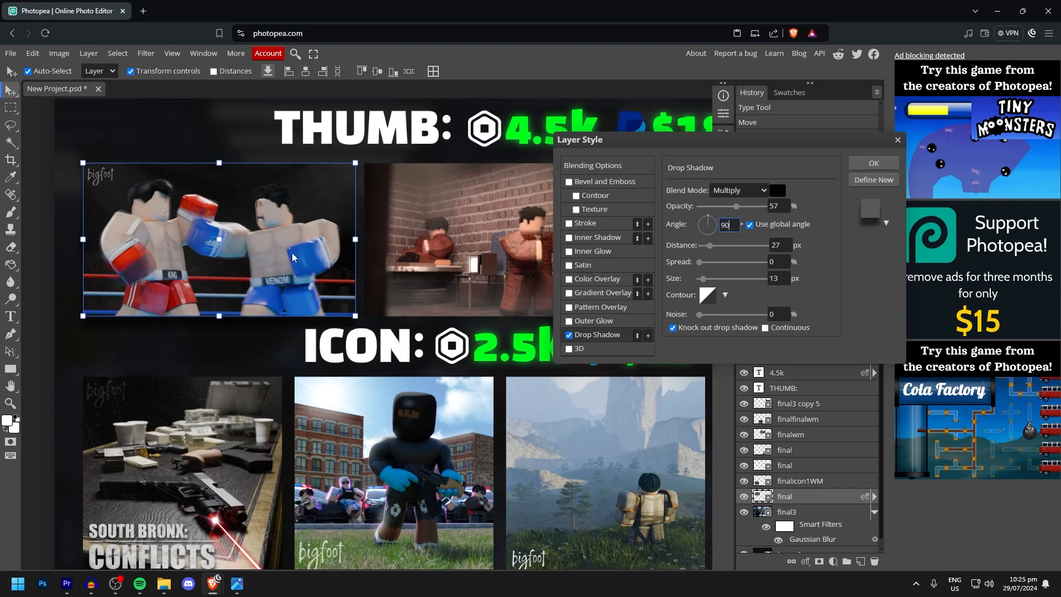
pyautogui.press('Return')
# Set the boxing artwork's drop shadow to Normal blend mode, 36% opacity, 21 px distance and 29 px size, and apply it
pyautogui.moveTo(704, 284); pyautogui.dragTo(729, 282)
pyautogui.moveTo(738, 208); pyautogui.dragTo(759, 207)
pyautogui.click(739, 190)
pyautogui.click(735, 199)
pyautogui.moveTo(736, 211)
pyautogui.mouseDown()
pyautogui.moveTo(711, 209)
pyautogui.moveTo(723, 208)
pyautogui.mouseUp()
pyautogui.moveTo(728, 278); pyautogui.dragTo(708, 247)
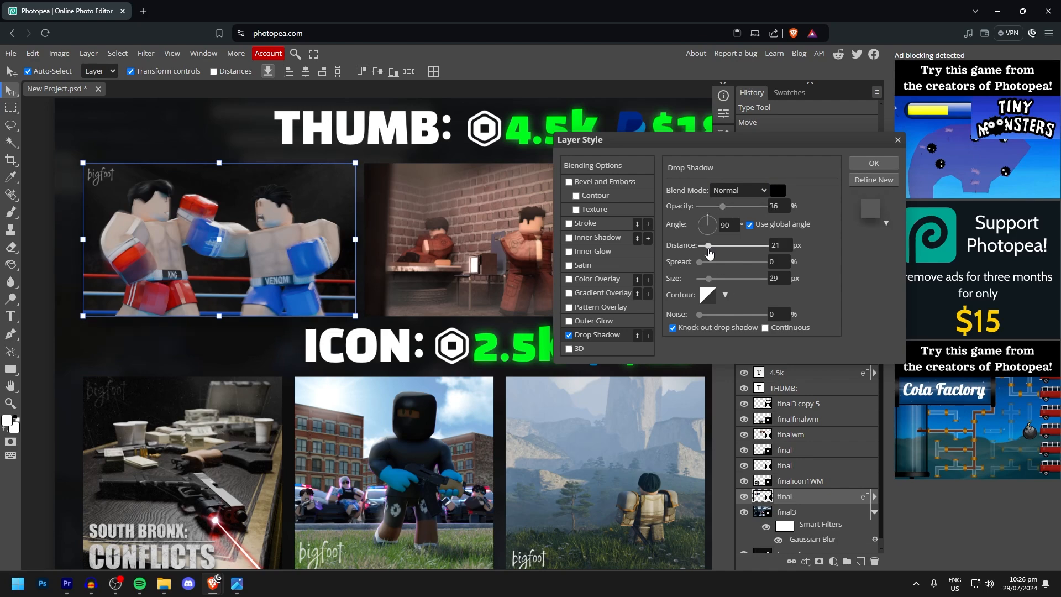
pyautogui.click(874, 163)
# Copy the boxing artwork's layer style and paste it onto all the other artwork layers, from finalicon1WM to final3 copy 5
pyautogui.rightClick(815, 499)
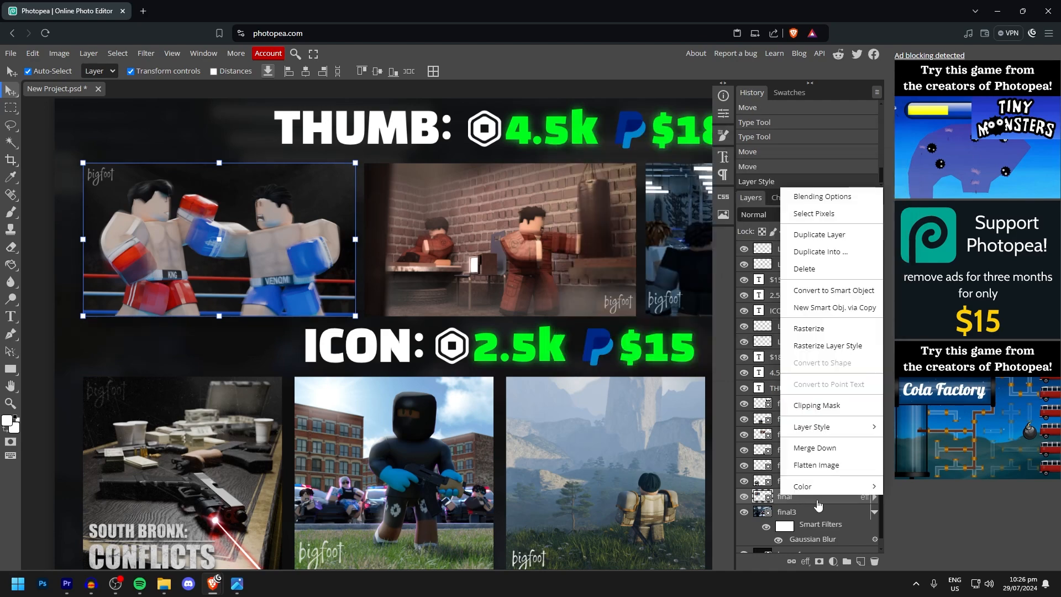
pyautogui.click(815, 500)
pyautogui.rightClick(815, 499)
pyautogui.moveTo(801, 429)
pyautogui.click(839, 431)
pyautogui.click(817, 480)
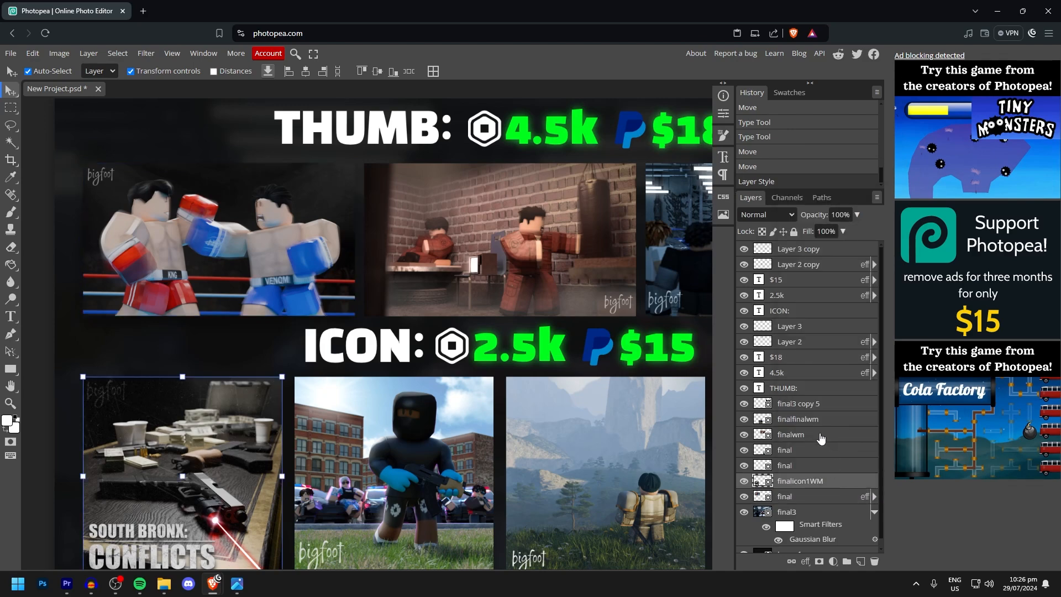
pyautogui.keyDown('shift'); pyautogui.click(819, 409); pyautogui.keyUp('shift')
pyautogui.rightClick(844, 407)
pyautogui.moveTo(828, 334)
pyautogui.click(815, 350)
pyautogui.scroll(-3, 565, 367)
pyautogui.hscroll(2, 564, 367)
pyautogui.click(592, 151)
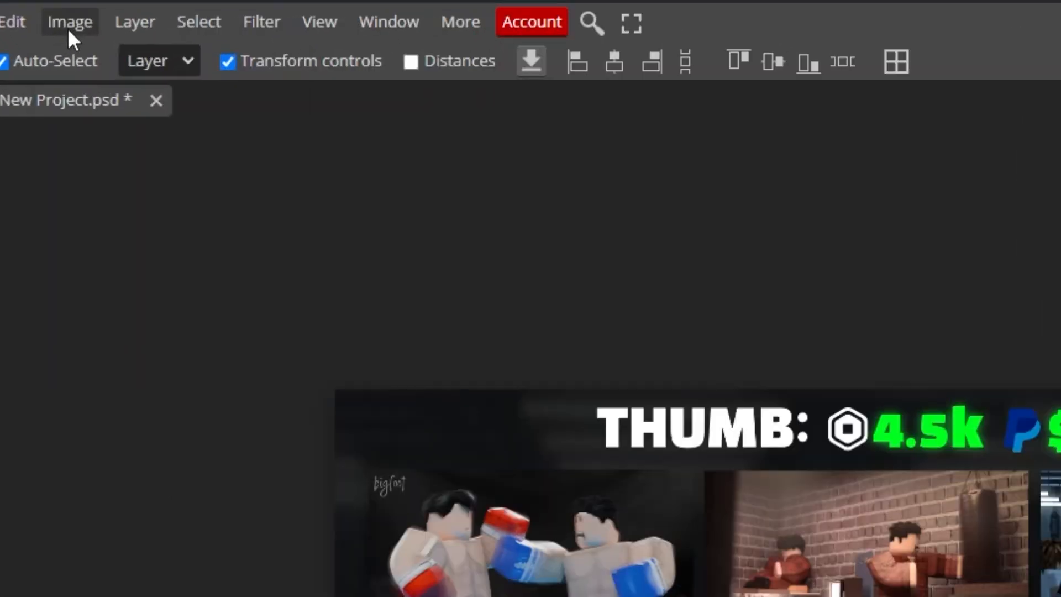
# Set the canvas height to 1300 pixels, keeping the width at 1920 and the centre anchor
pyautogui.click(59, 54)
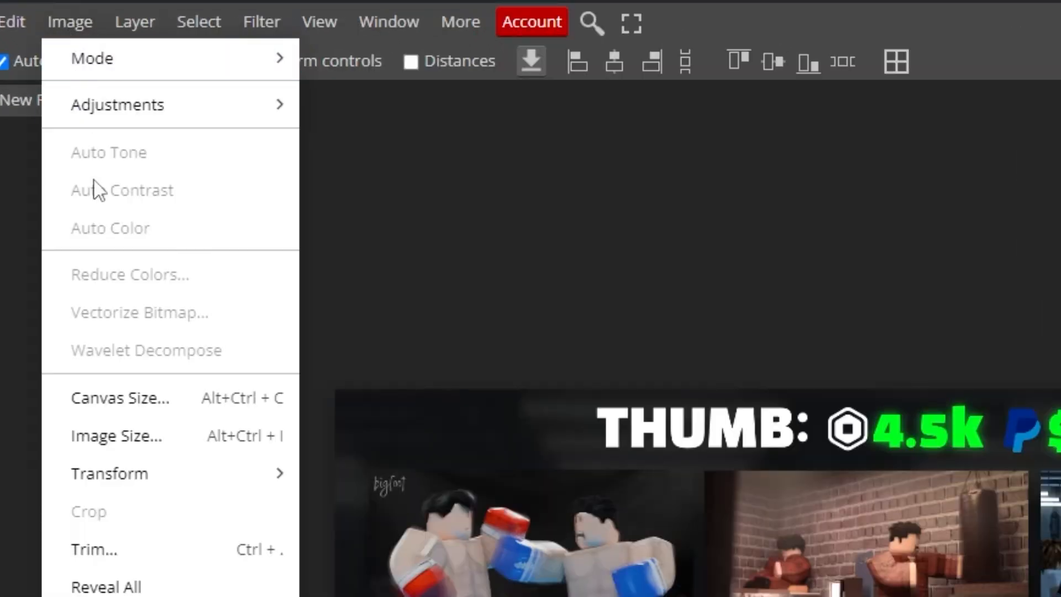
pyautogui.click(135, 392)
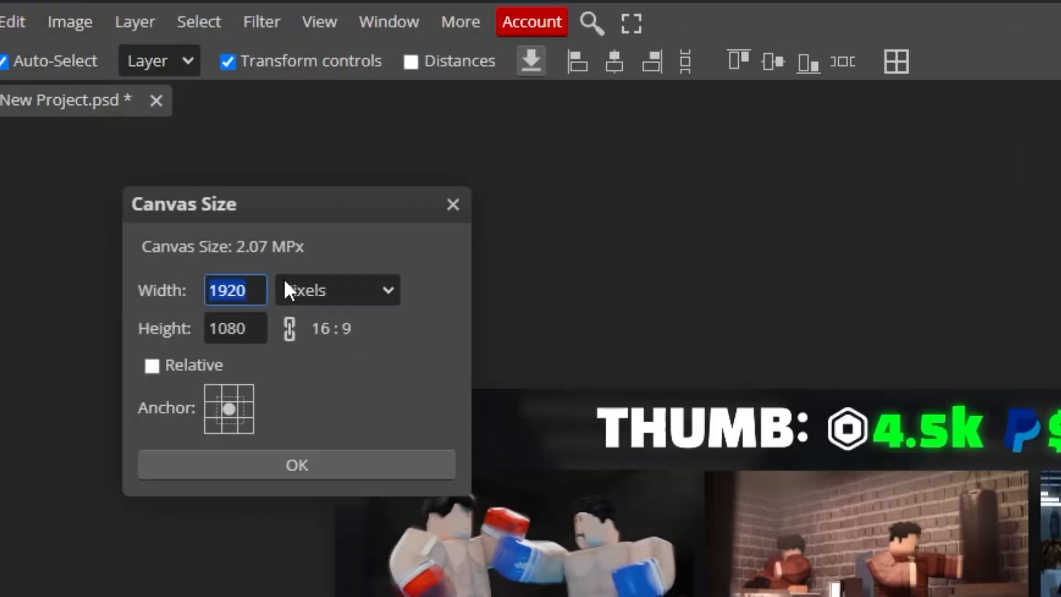
pyautogui.click(227, 332)
pyautogui.press('BackSpace')
pyautogui.write('3')
pyautogui.press('Delete')
pyautogui.write('0')
pyautogui.click(284, 467)
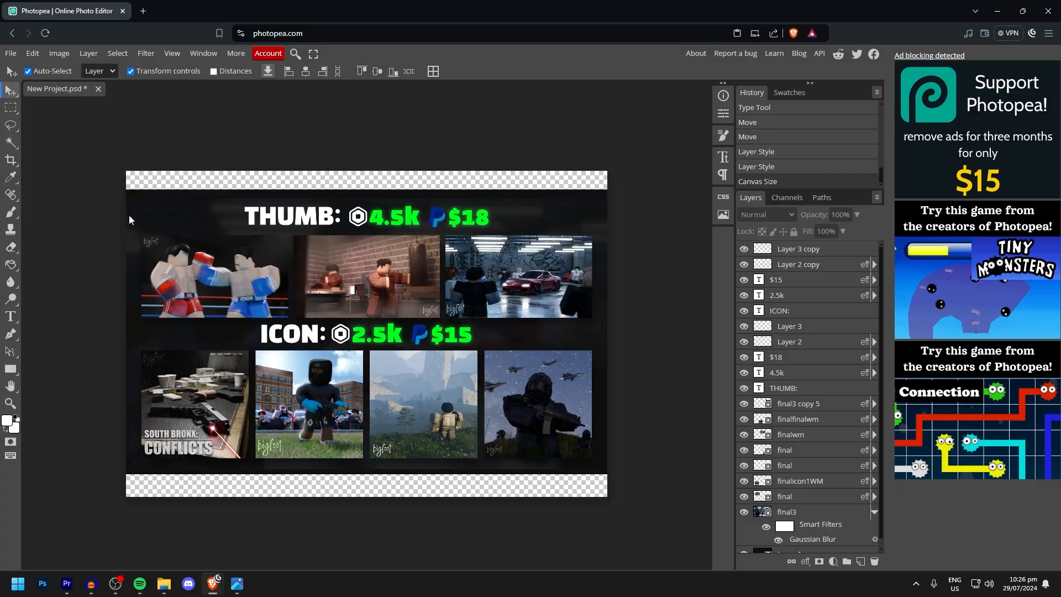
# Select the blurred background final3 together with Layer 1 and enlarge them to cover the taller canvas
pyautogui.click(556, 220)
pyautogui.scroll(-1, 818, 470)
pyautogui.click(803, 547)
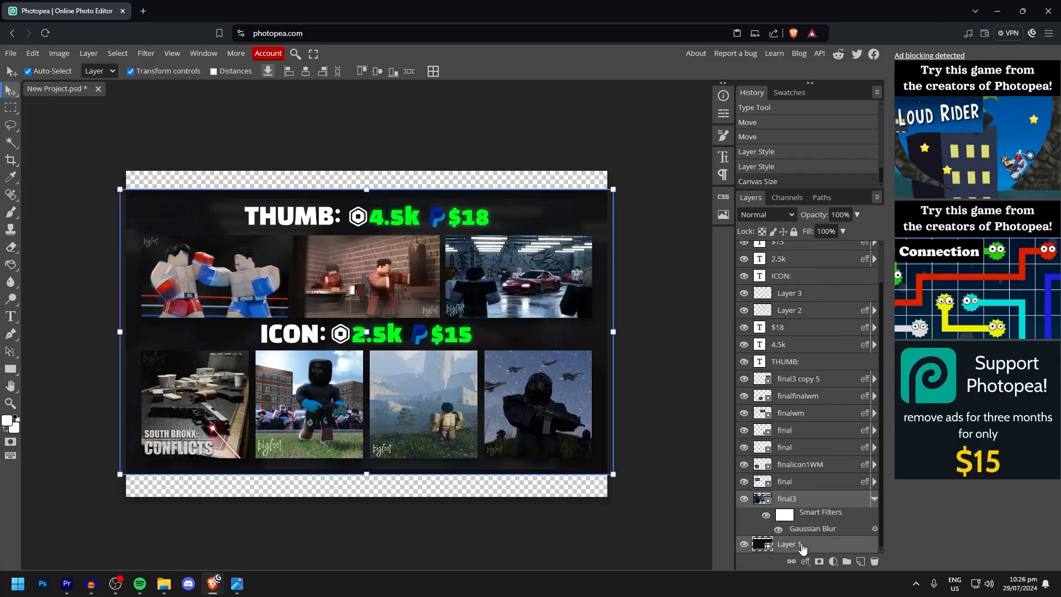
pyautogui.moveTo(614, 334); pyautogui.dragTo(692, 330)
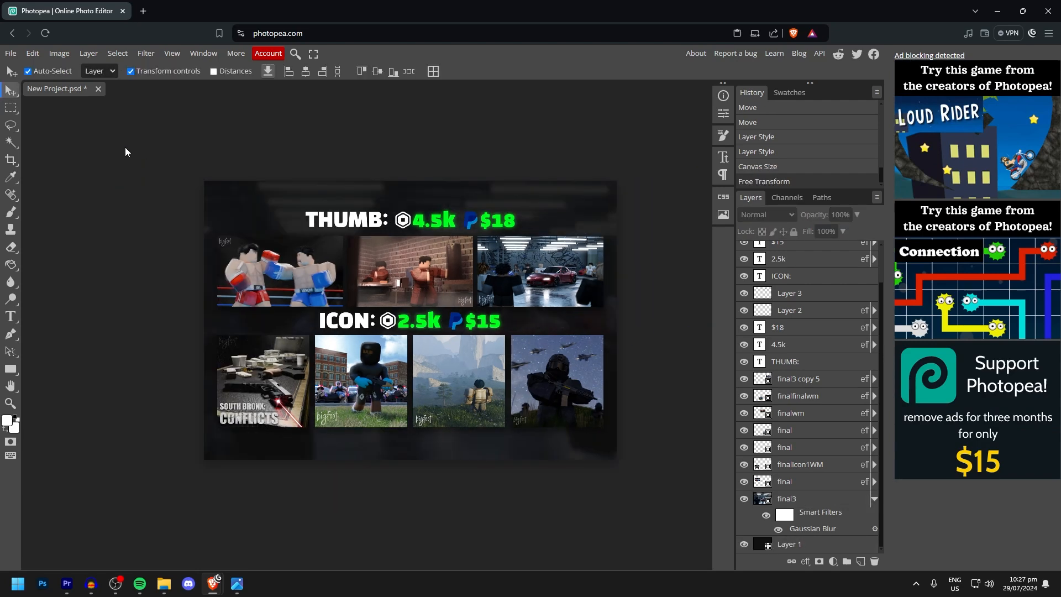
# Select all headings, prices, icons and artworks without the background layers, and move them down to free space above THUMB:
pyautogui.moveTo(124, 147); pyautogui.dragTo(684, 498)
pyautogui.scroll(1, 796, 332)
pyautogui.scroll(-1, 821, 382)
pyautogui.keyDown('ctrl'); pyautogui.click(817, 547); pyautogui.keyUp('ctrl')
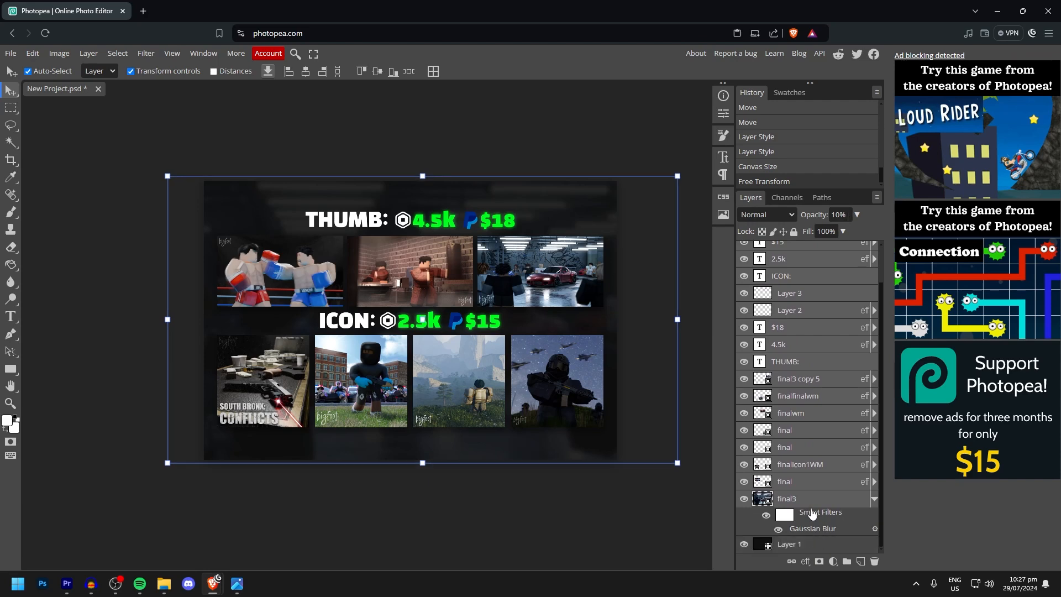
pyautogui.keyDown('ctrl'); pyautogui.click(809, 503); pyautogui.keyUp('ctrl')
pyautogui.moveTo(535, 276); pyautogui.dragTo(542, 300)
pyautogui.click(619, 183)
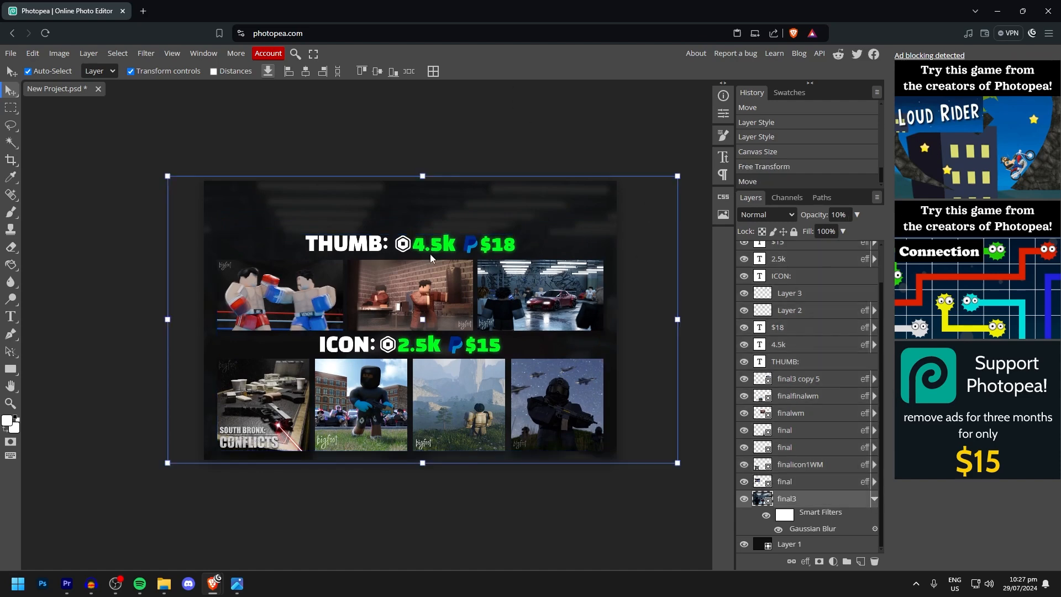
pyautogui.click(384, 139)
# Add a text layer reading MY COMMISSION SHEET in the free space above the THUMB: row
pyautogui.press('t')
pyautogui.click(314, 203)
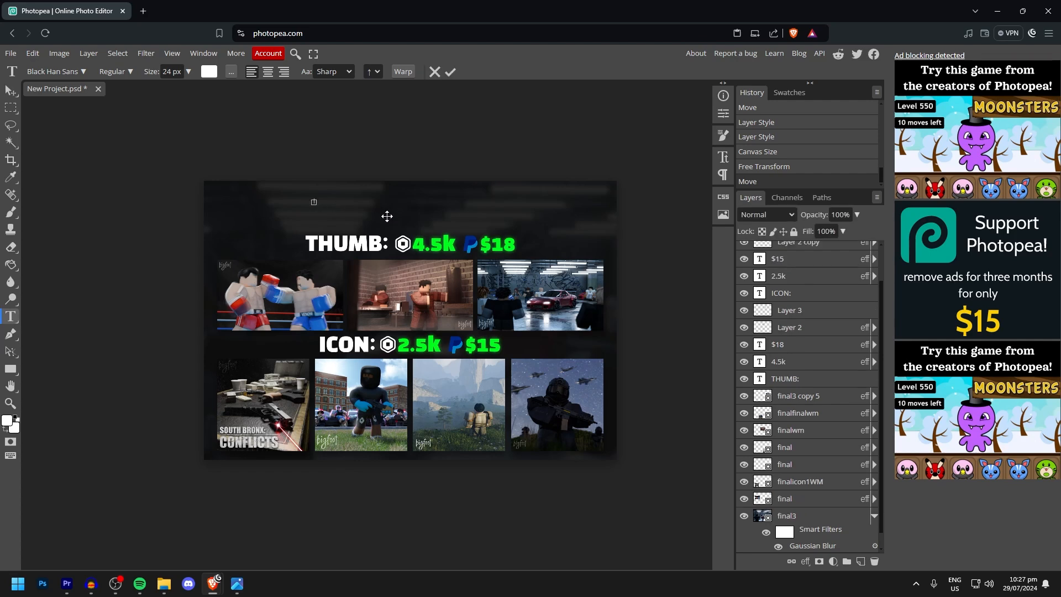
pyautogui.write('BIG')
pyautogui.write(' COMMISSION SHEET')
# Scale the MY COMMISSION SHEET title to about 605% and centre it above the THUMB: row
pyautogui.hotkey('ctrl', 't')
pyautogui.moveTo(380, 204); pyautogui.dragTo(704, 214)
pyautogui.moveTo(592, 201); pyautogui.dragTo(492, 206)
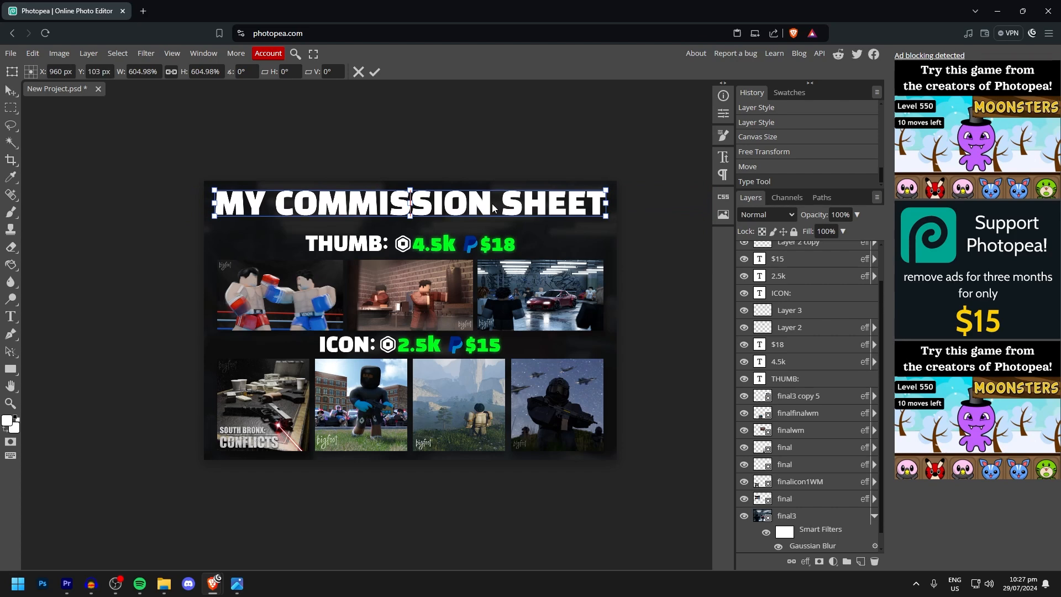
pyautogui.click(12, 92)
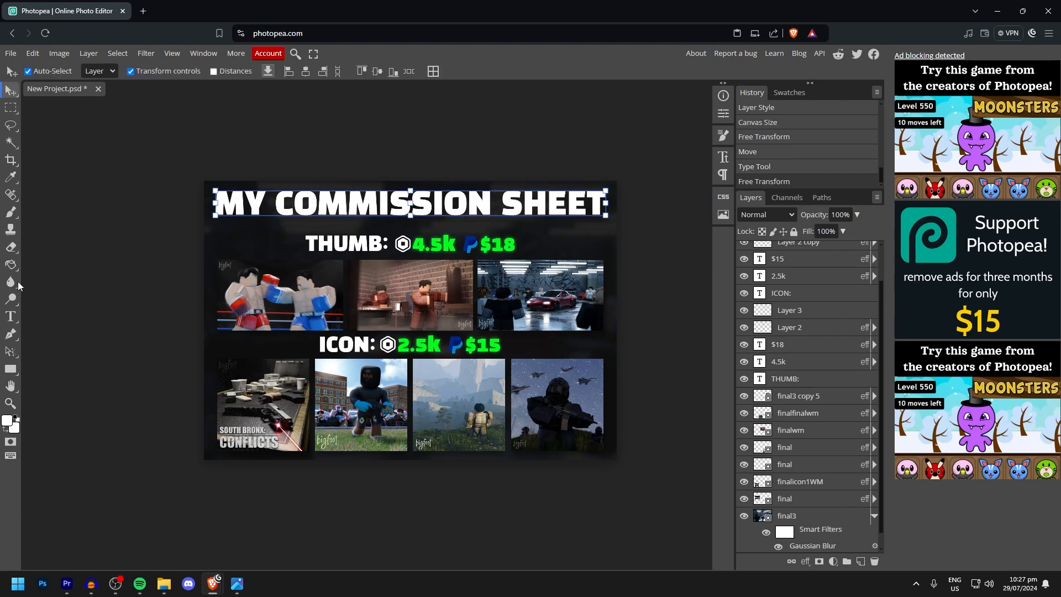
# Warp the title with a horizontal Arc at 10% bend and move it down slightly so it fits inside the canvas
pyautogui.click(11, 316)
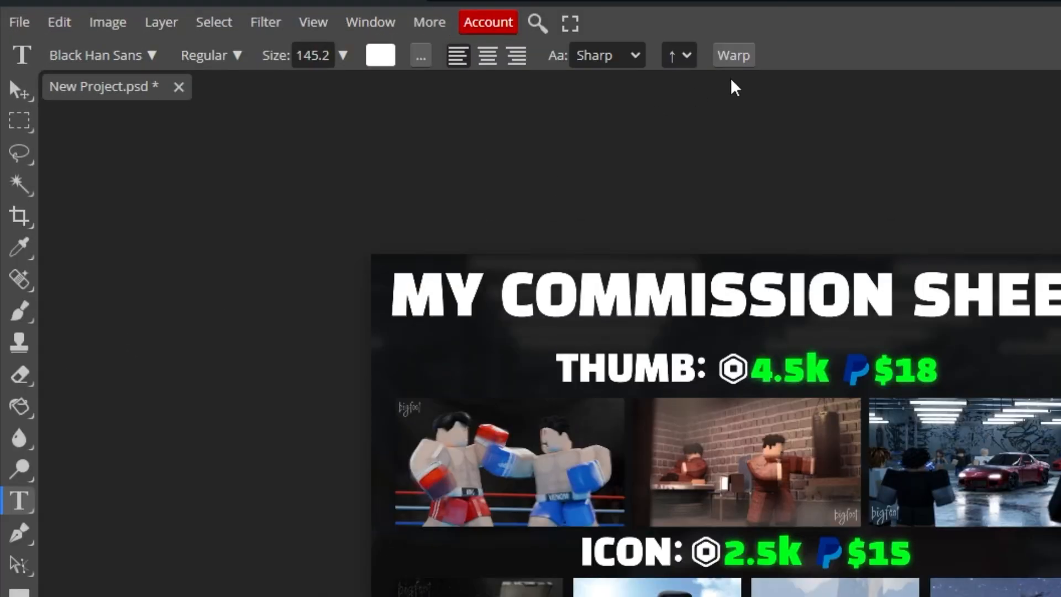
pyautogui.click(403, 71)
pyautogui.click(256, 224)
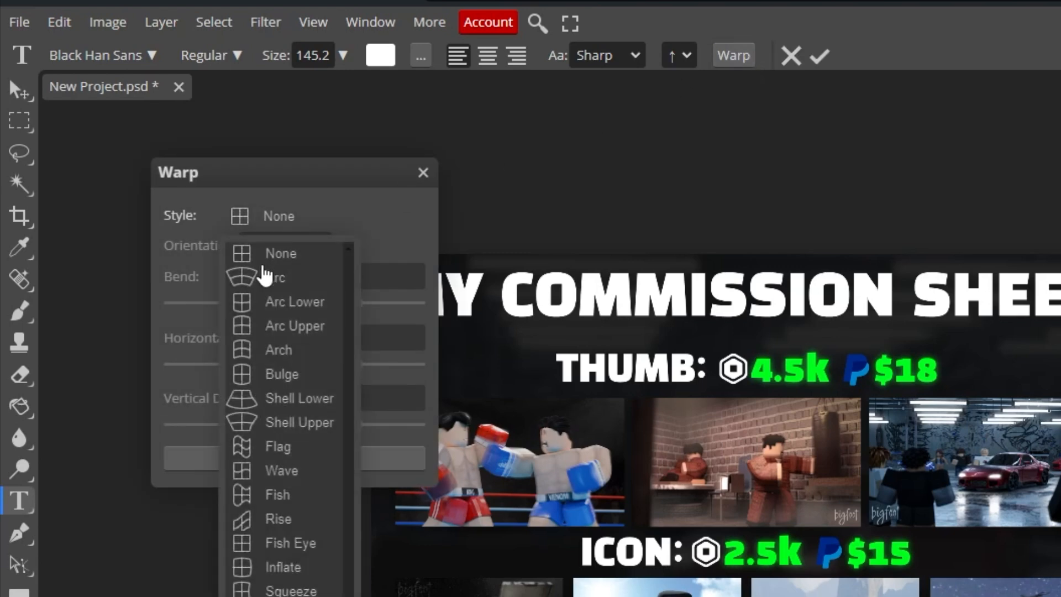
pyautogui.click(271, 273)
pyautogui.click(353, 303)
pyautogui.moveTo(349, 312); pyautogui.dragTo(308, 318)
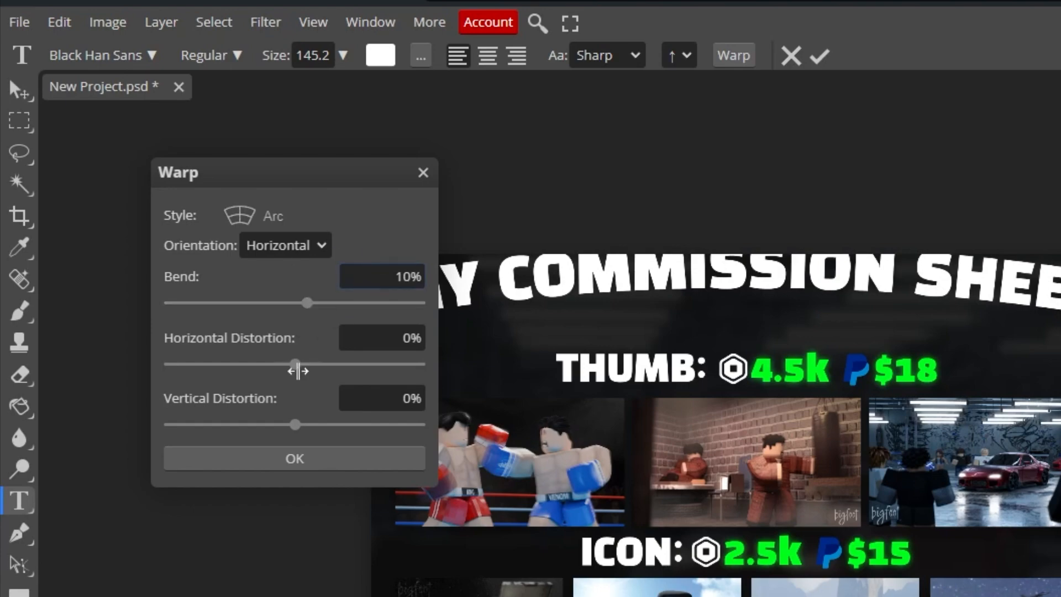
pyautogui.click(310, 460)
pyautogui.click(15, 92)
pyautogui.moveTo(863, 281); pyautogui.dragTo(880, 316)
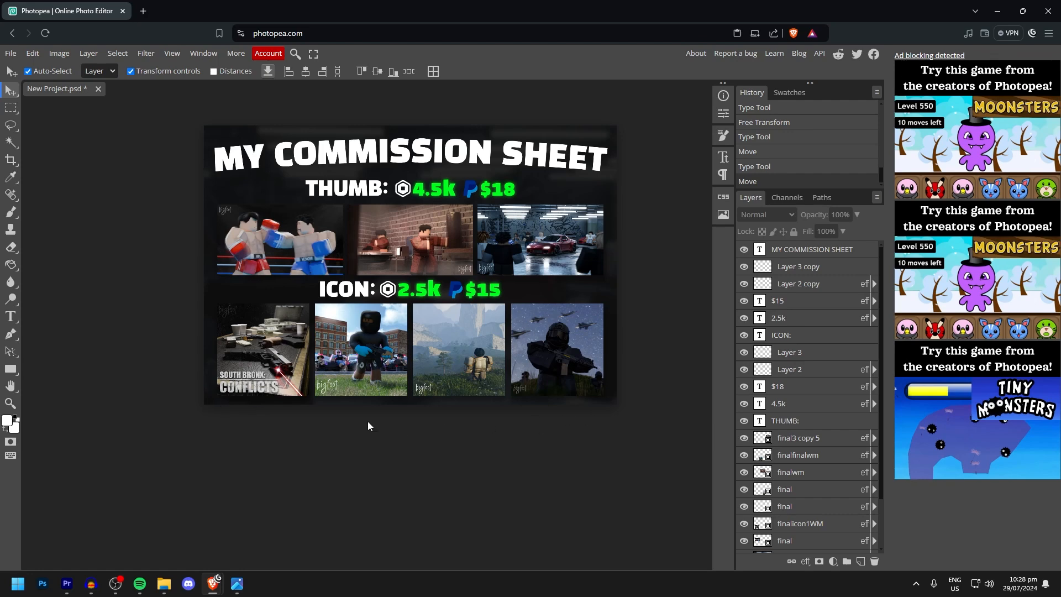
# Try a smaller MY COMMISSION SHEET title scaled towards its right end, and undo the resize
pyautogui.scroll(1, 276, 173)
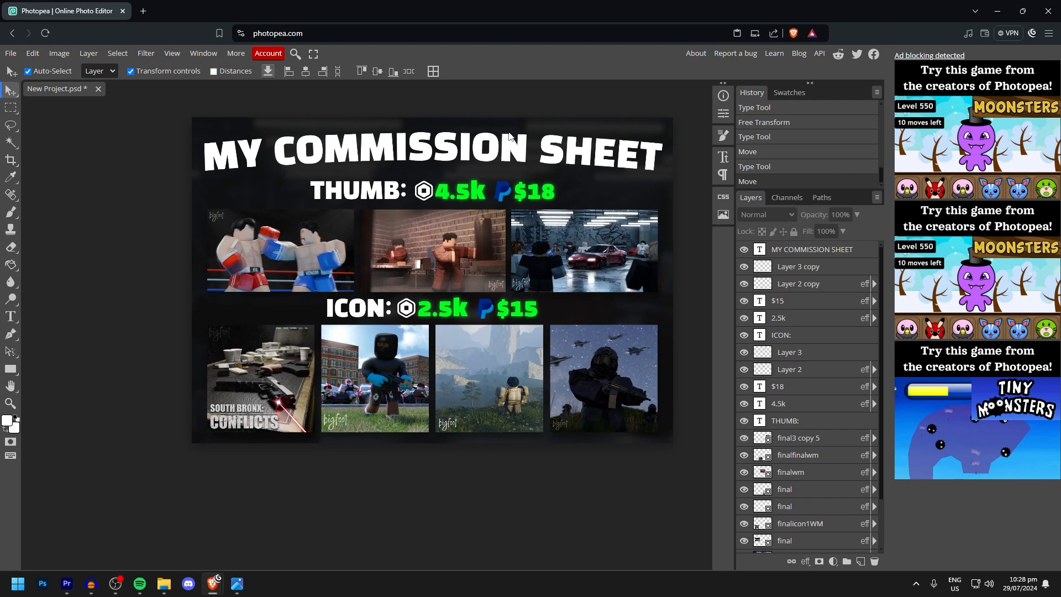
pyautogui.click(392, 147)
pyautogui.moveTo(205, 151); pyautogui.dragTo(330, 147)
pyautogui.press('Return')
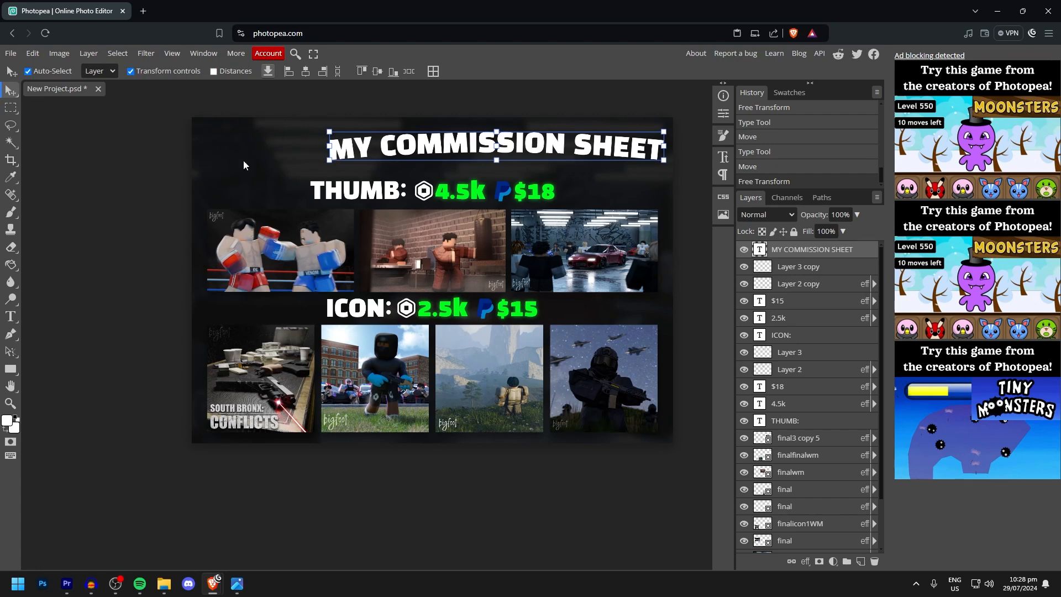
pyautogui.click(91, 127)
pyautogui.scroll(1, 492, 202)
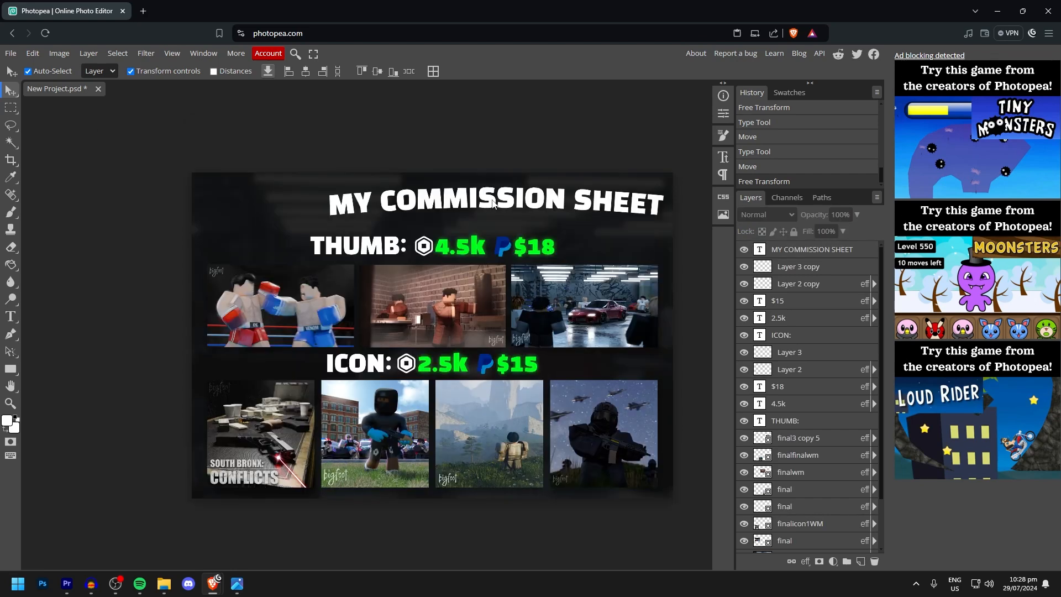
pyautogui.scroll(-1, 506, 203)
pyautogui.hotkey('ctrl', 'z')
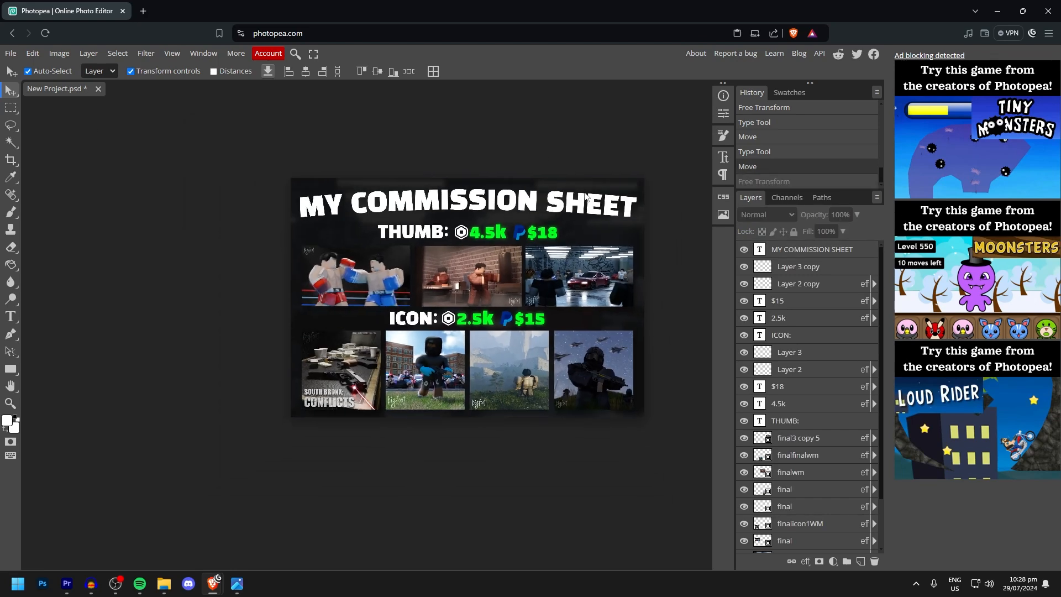
# Examine the whole commission sheet at a small size to judge how readable the title, headings and prices are
pyautogui.scroll(-1, 588, 199)
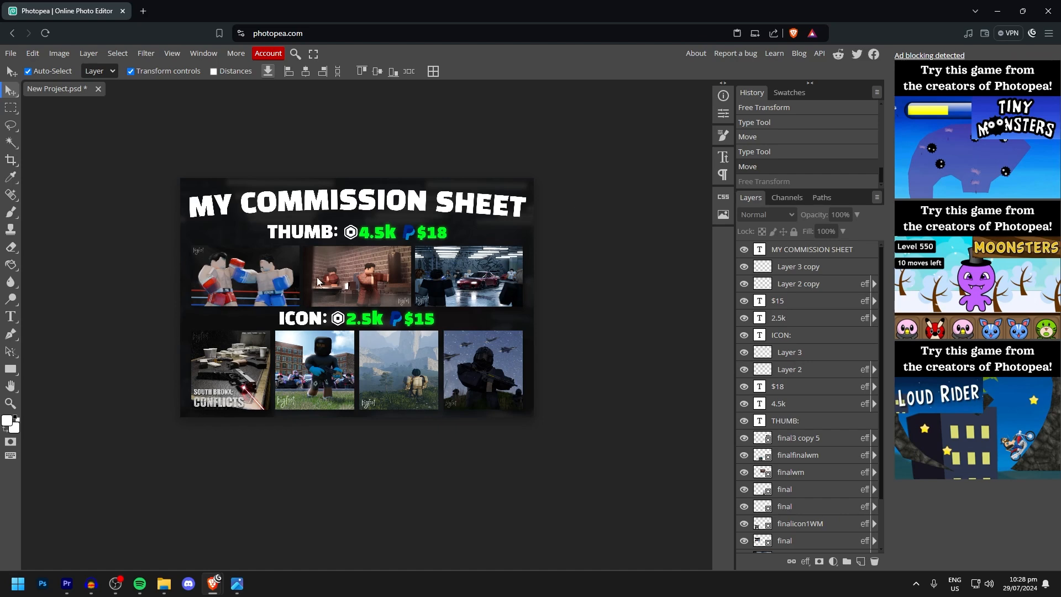
pyautogui.scroll(-6, 396, 331)
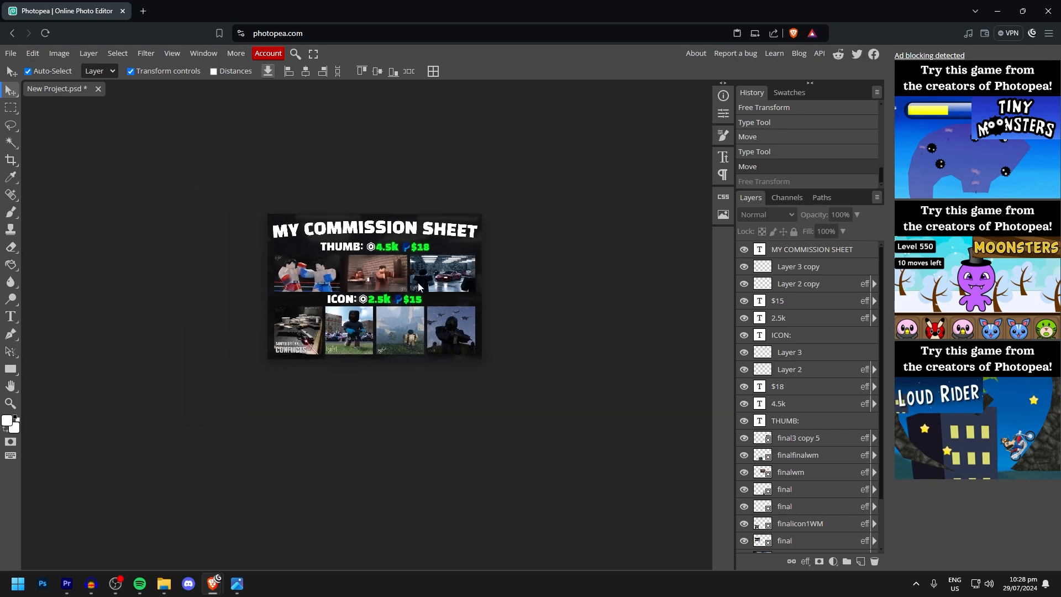
pyautogui.scroll(-1, 449, 267)
pyautogui.scroll(1, 470, 273)
pyautogui.scroll(-1, 446, 262)
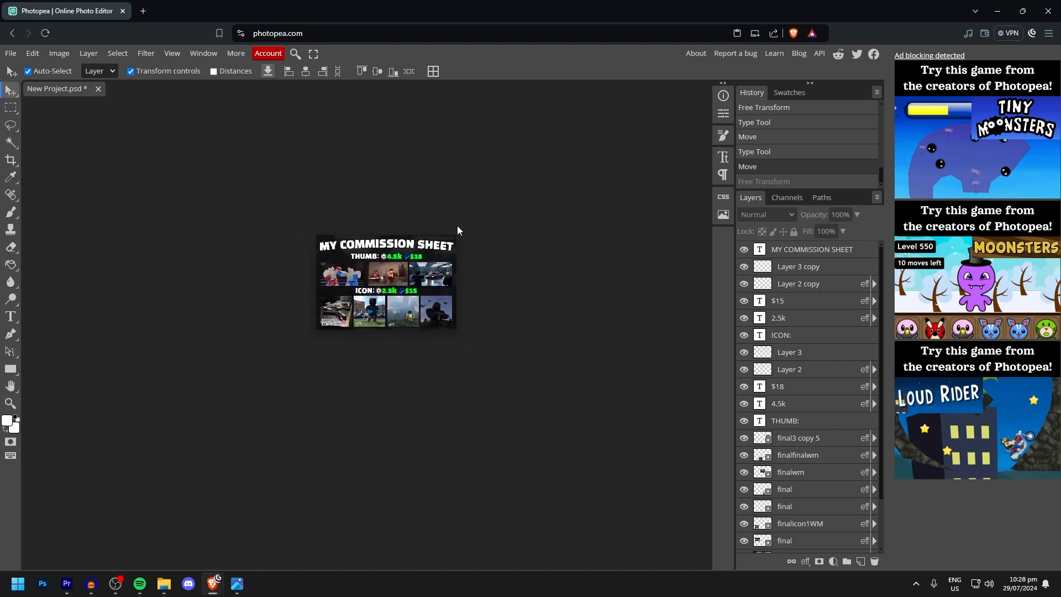
pyautogui.scroll(4, 389, 282)
pyautogui.scroll(-2, 418, 298)
pyautogui.scroll(-3, 423, 302)
pyautogui.scroll(6, 448, 270)
pyautogui.scroll(-7, 462, 274)
pyautogui.scroll(3, 422, 260)
pyautogui.scroll(2, 446, 263)
pyautogui.scroll(-3, 464, 248)
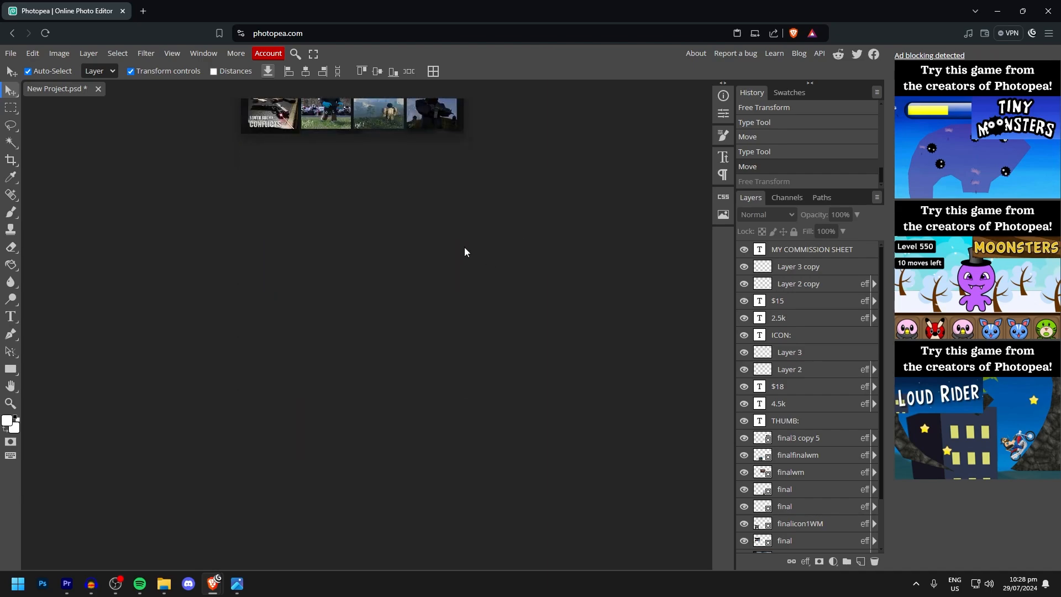
pyautogui.scroll(2, 466, 242)
pyautogui.scroll(1, 468, 251)
pyautogui.scroll(-3, 468, 248)
pyautogui.scroll(5, 473, 245)
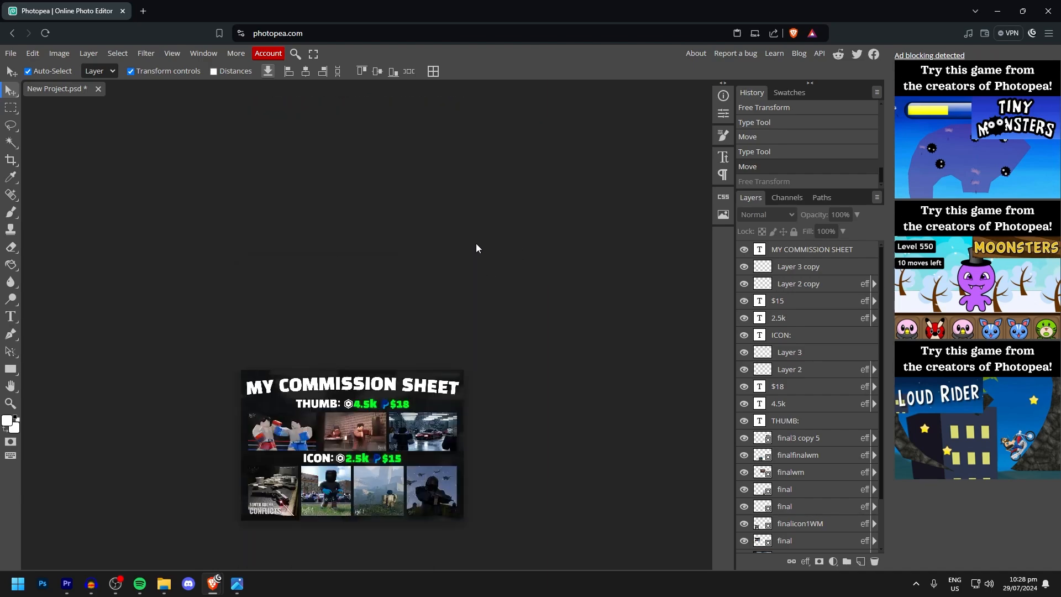
pyautogui.scroll(-4, 478, 293)
pyautogui.scroll(2, 479, 348)
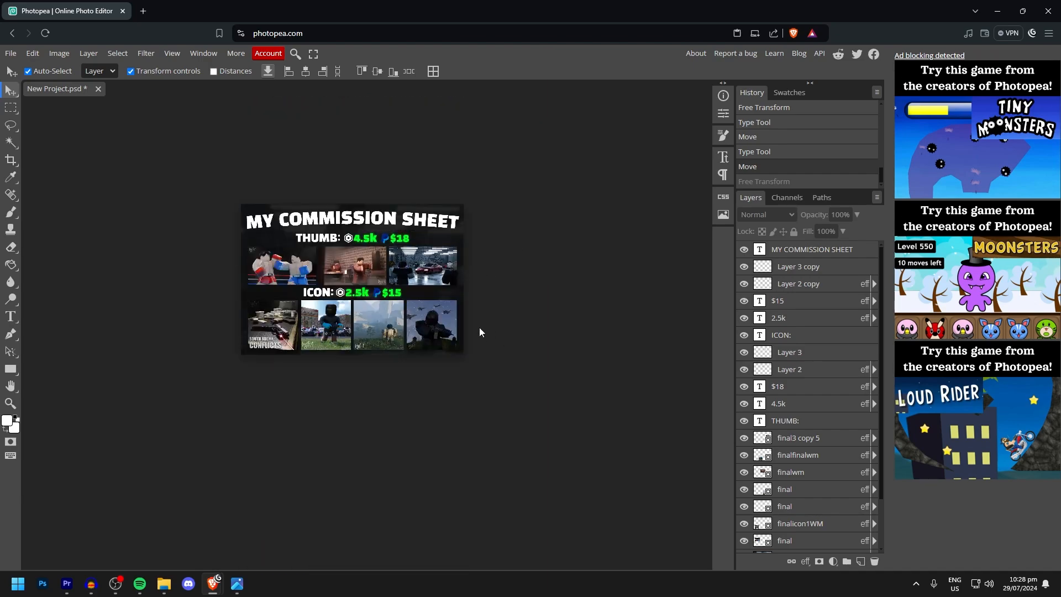